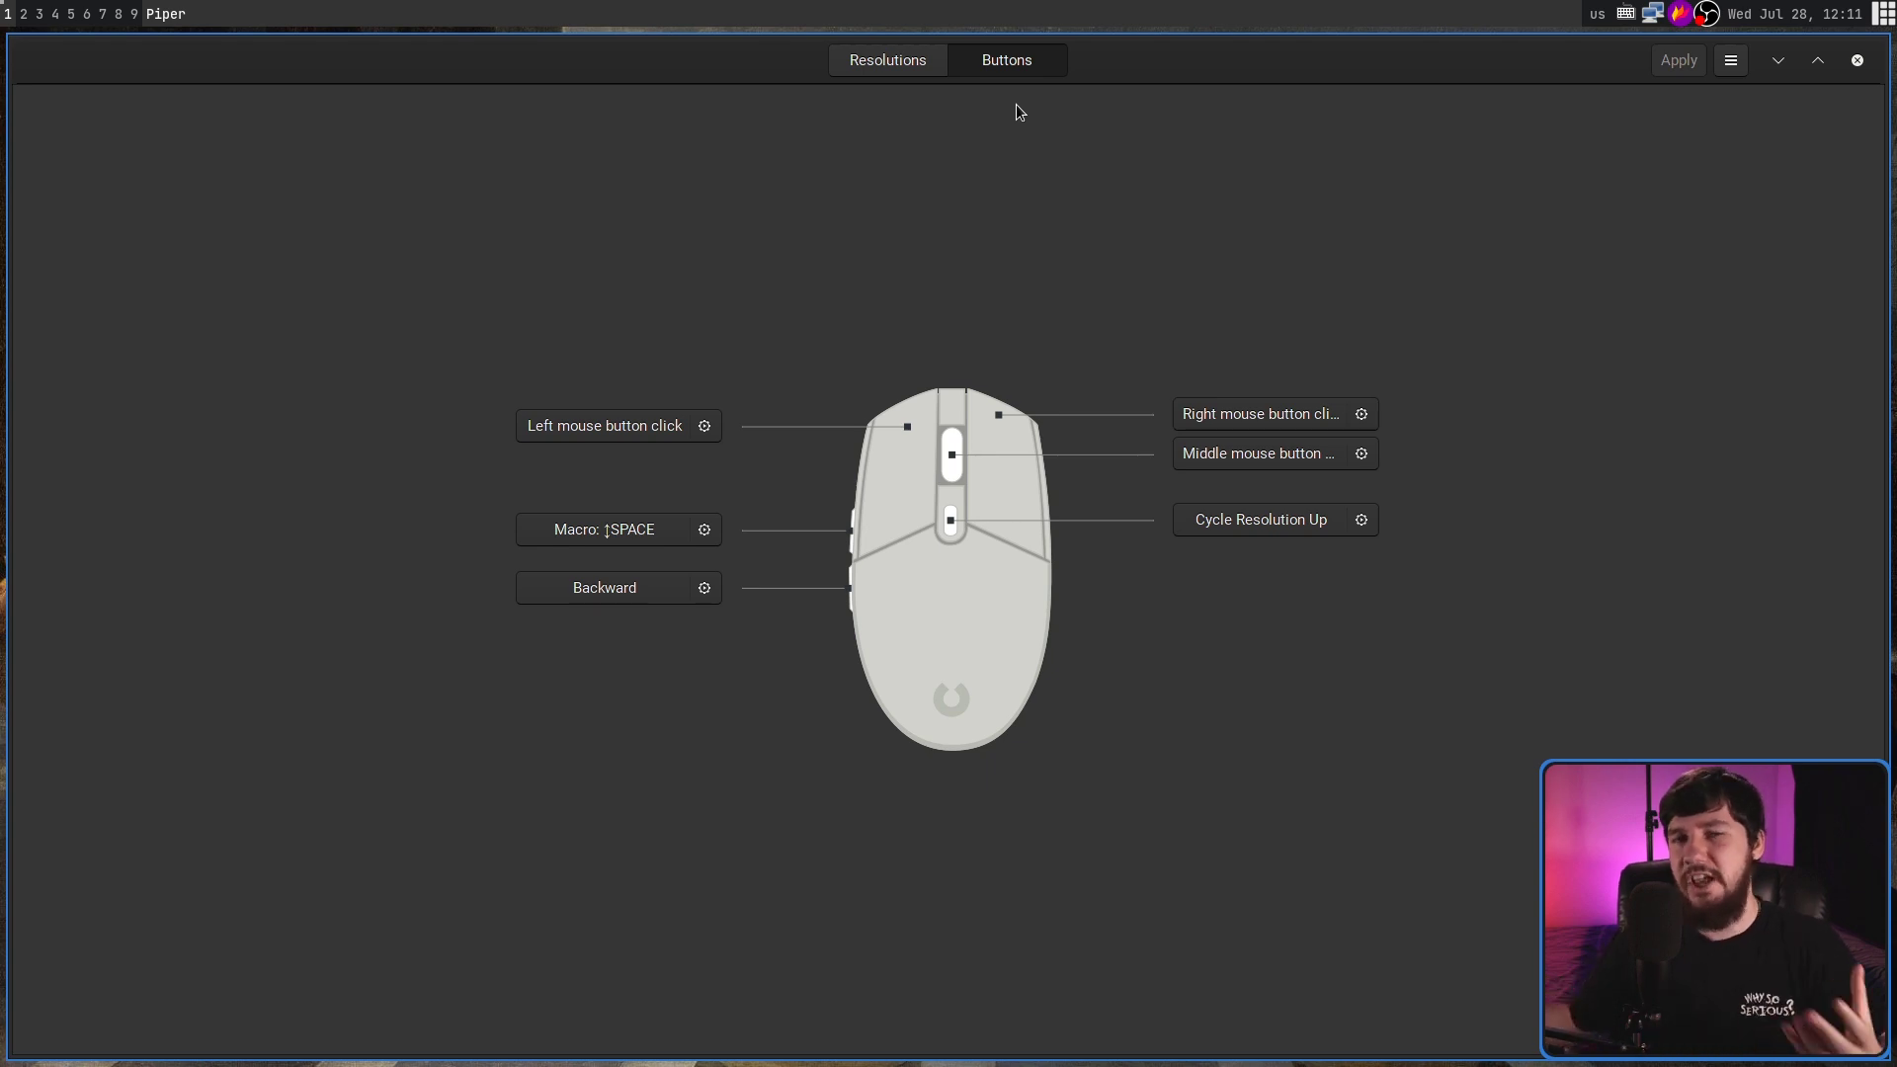
Make 12000 DPI the active resolution and apply it to the mouse, and switch back to 800 DPI and apply that
{"action": "left_click", "coordinate": [927, 68]}
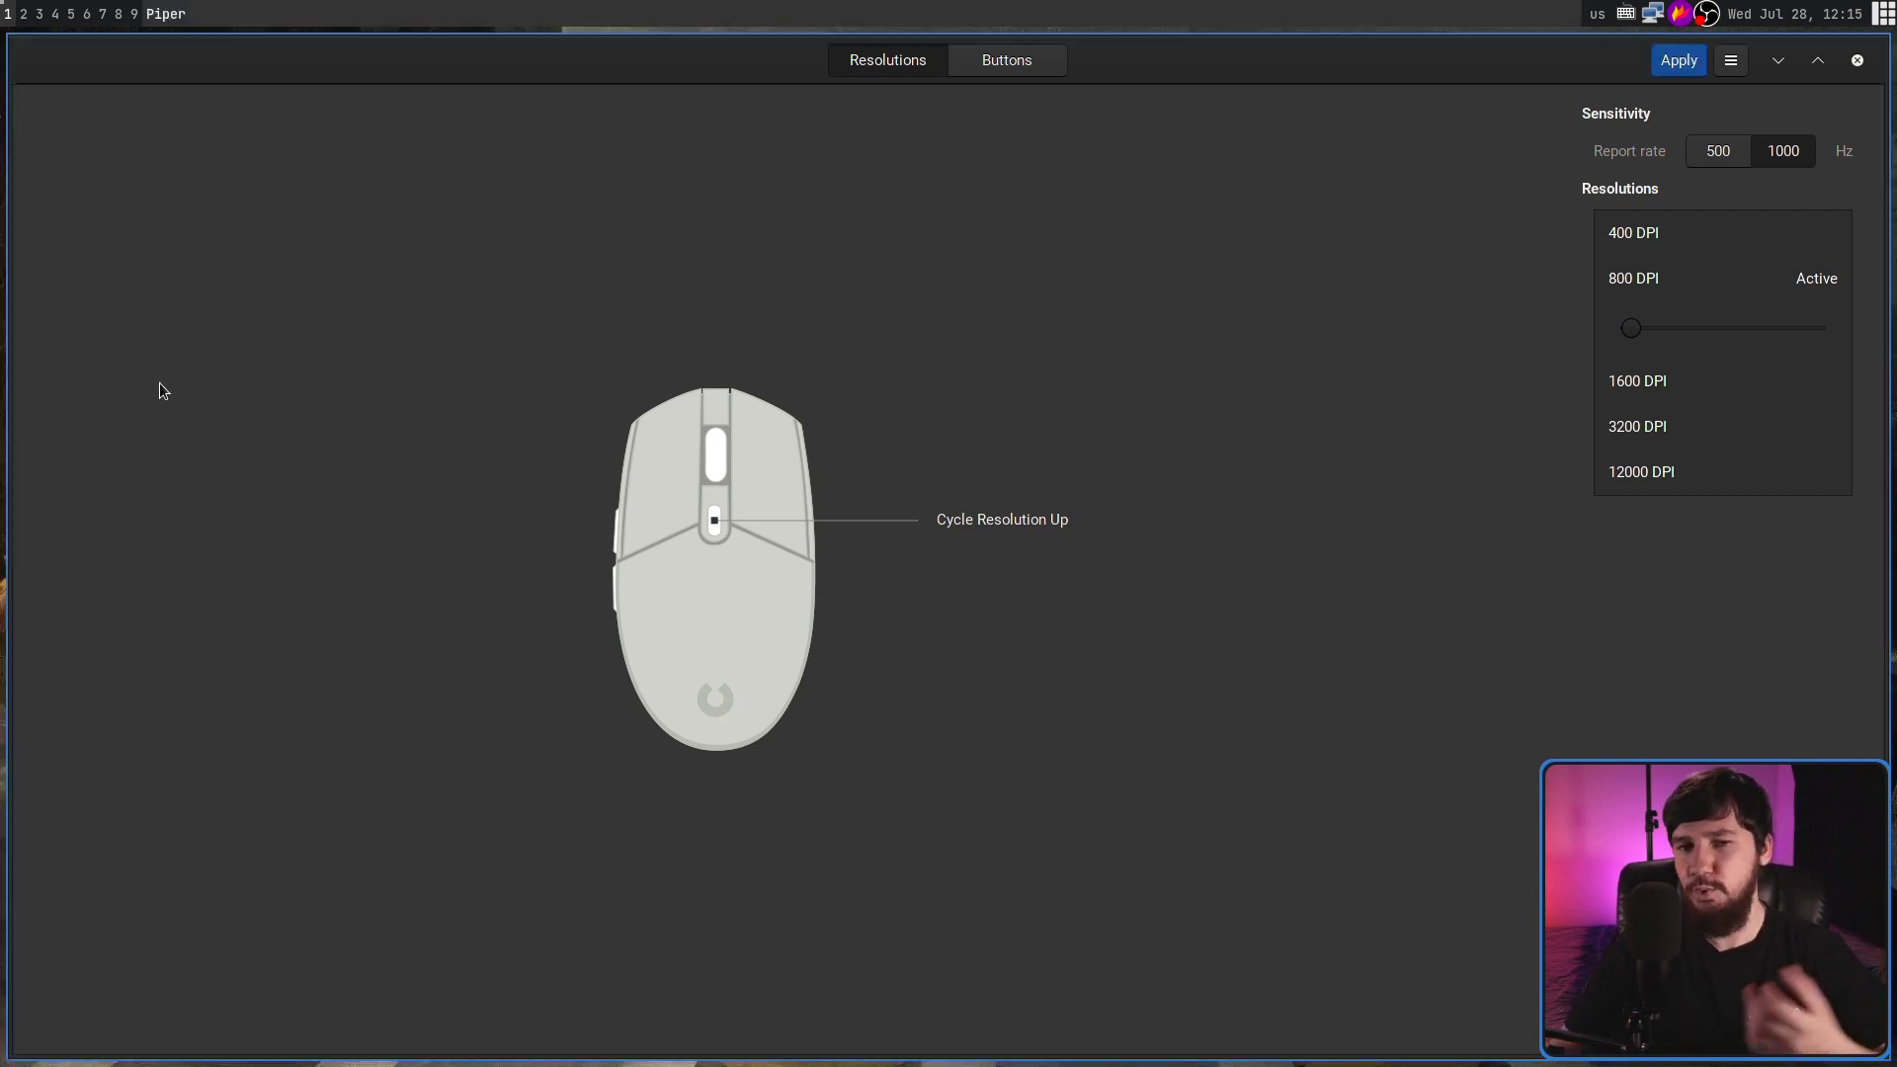
{"action": "left_click", "coordinate": [1646, 468]}
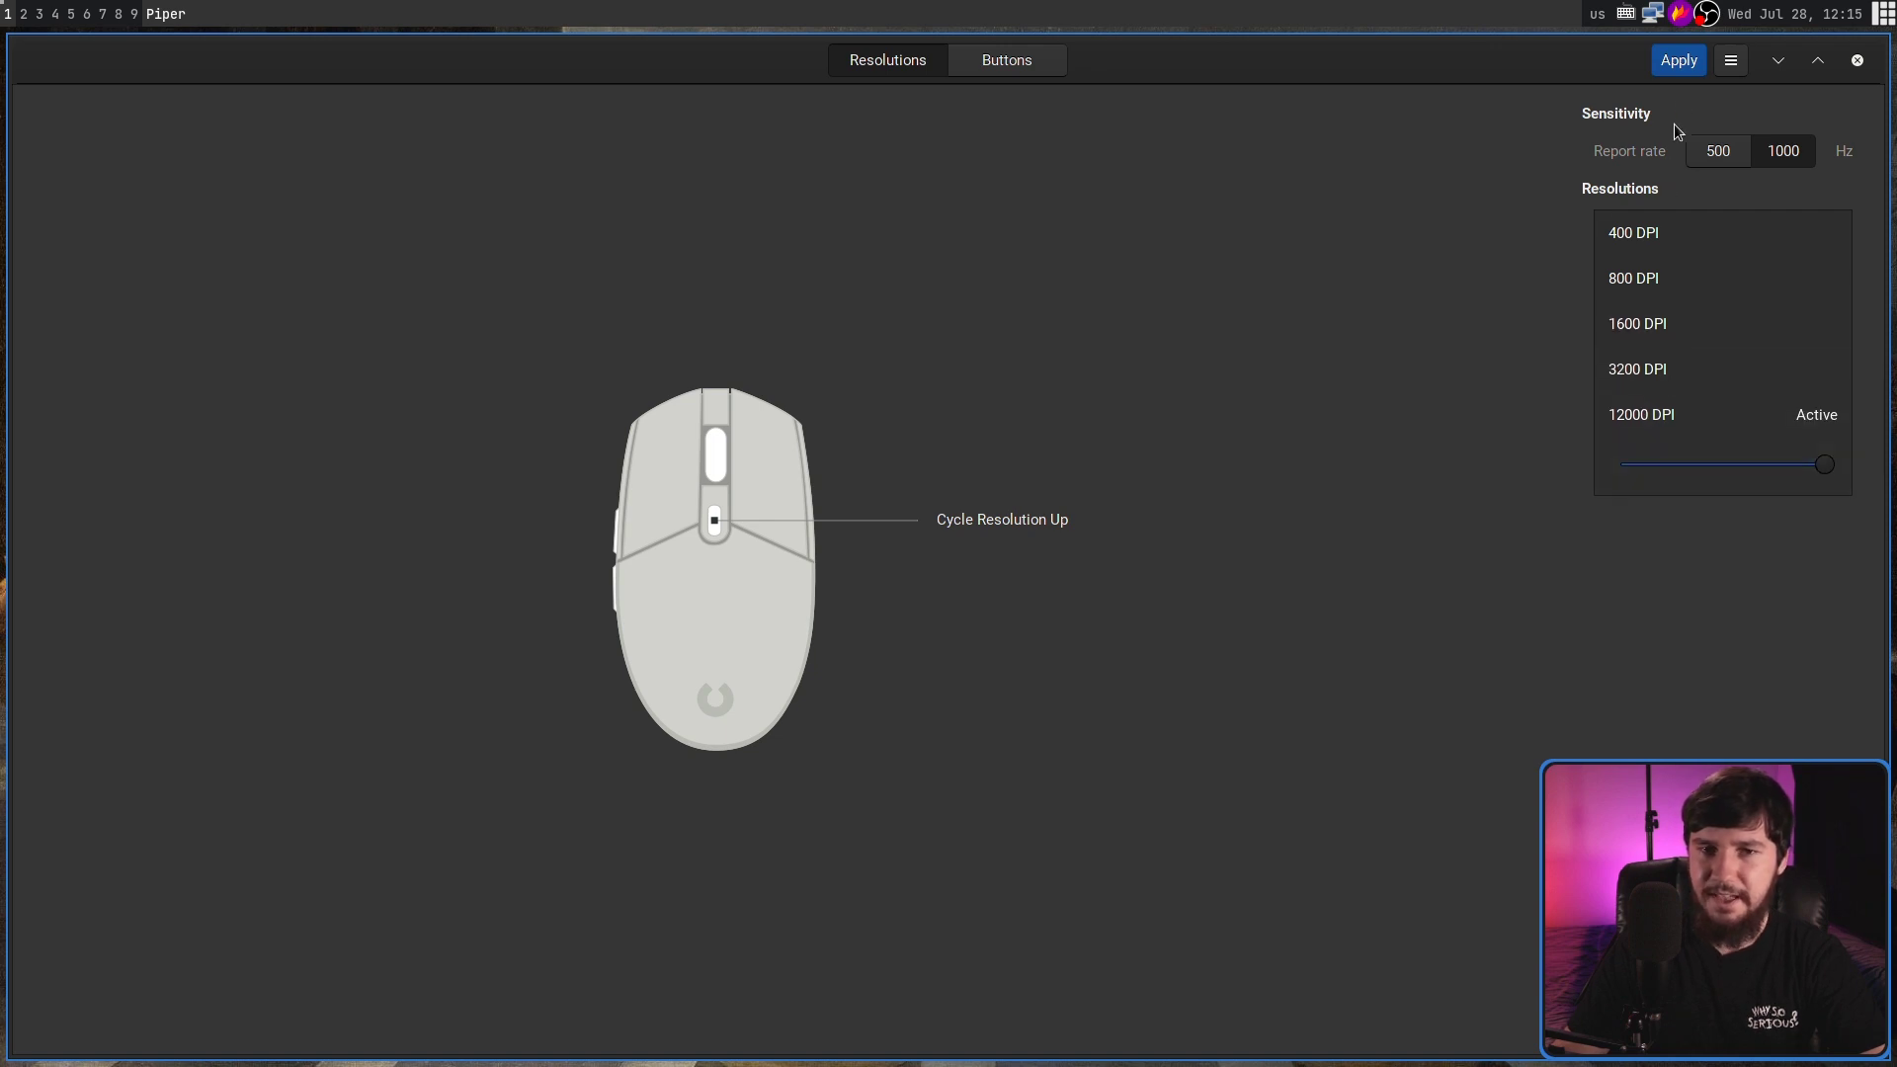
{"action": "left_click", "coordinate": [1678, 61]}
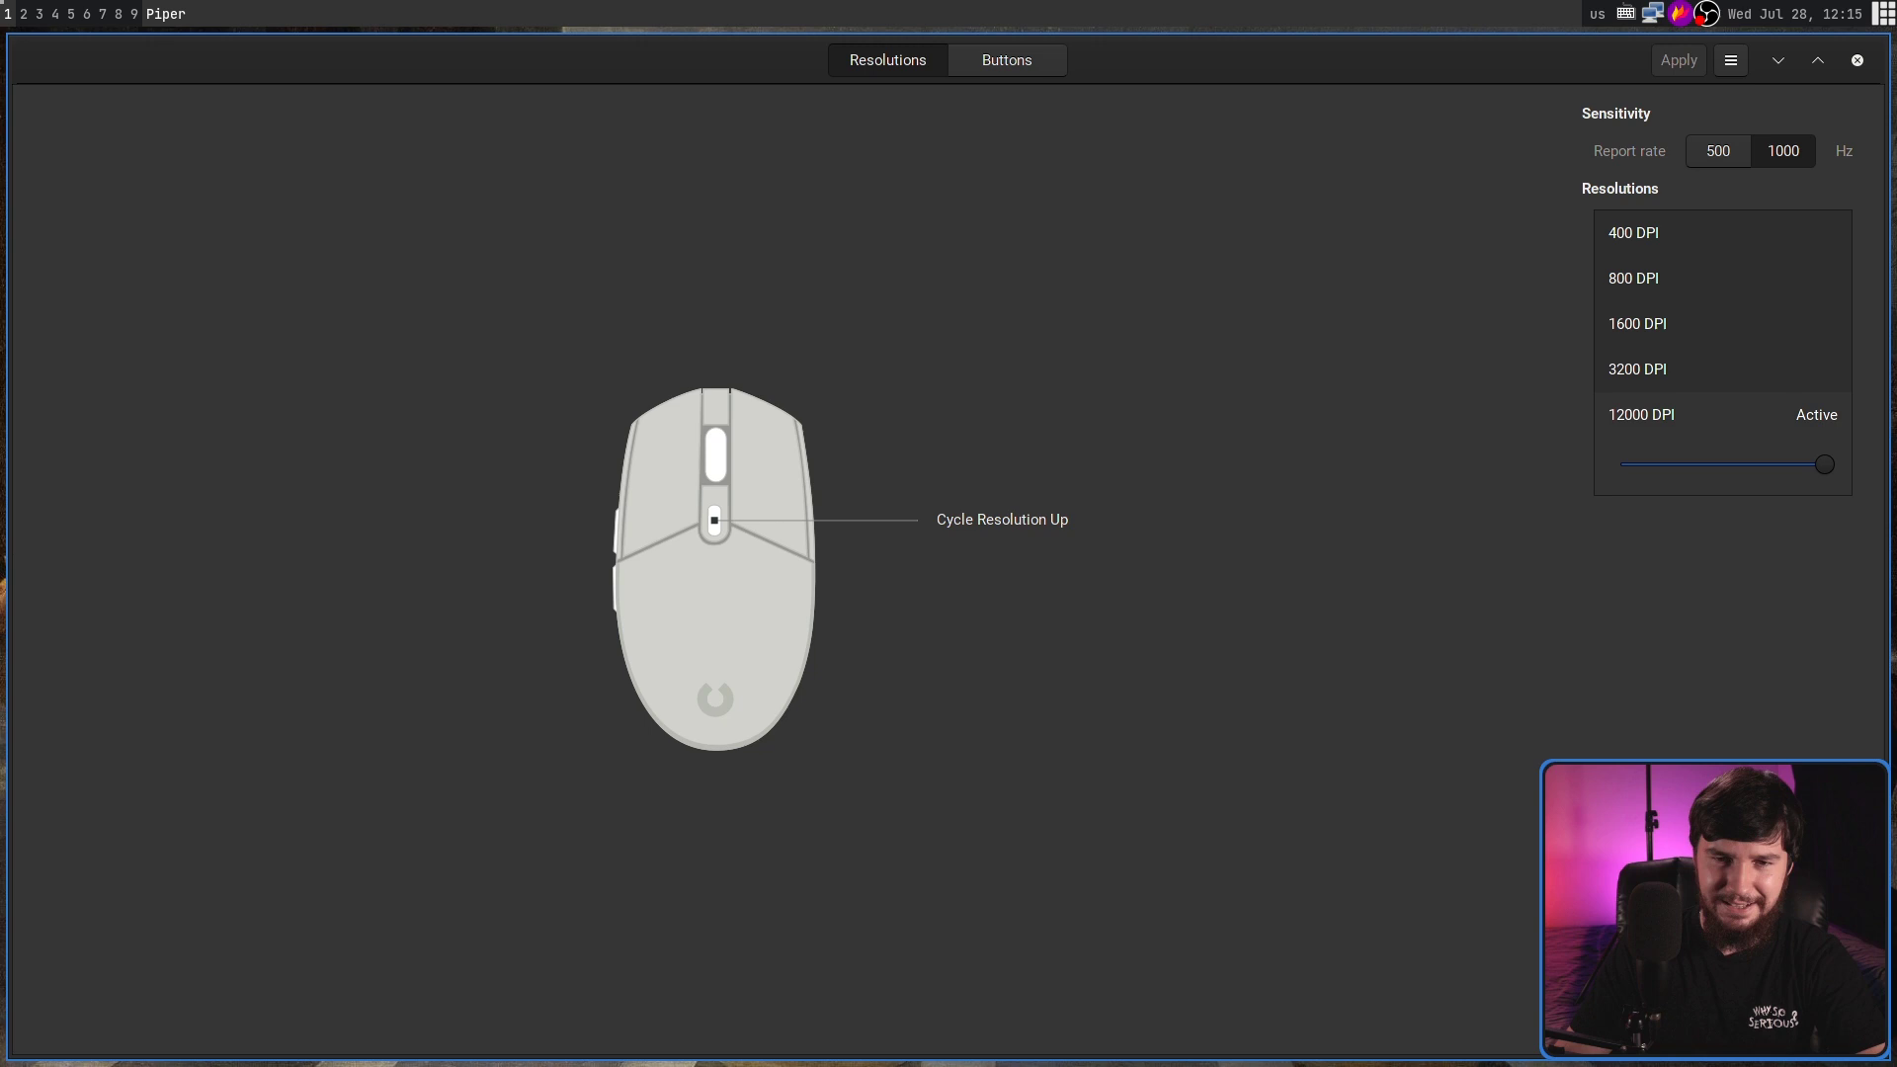
{"action": "left_click", "coordinate": [1725, 281]}
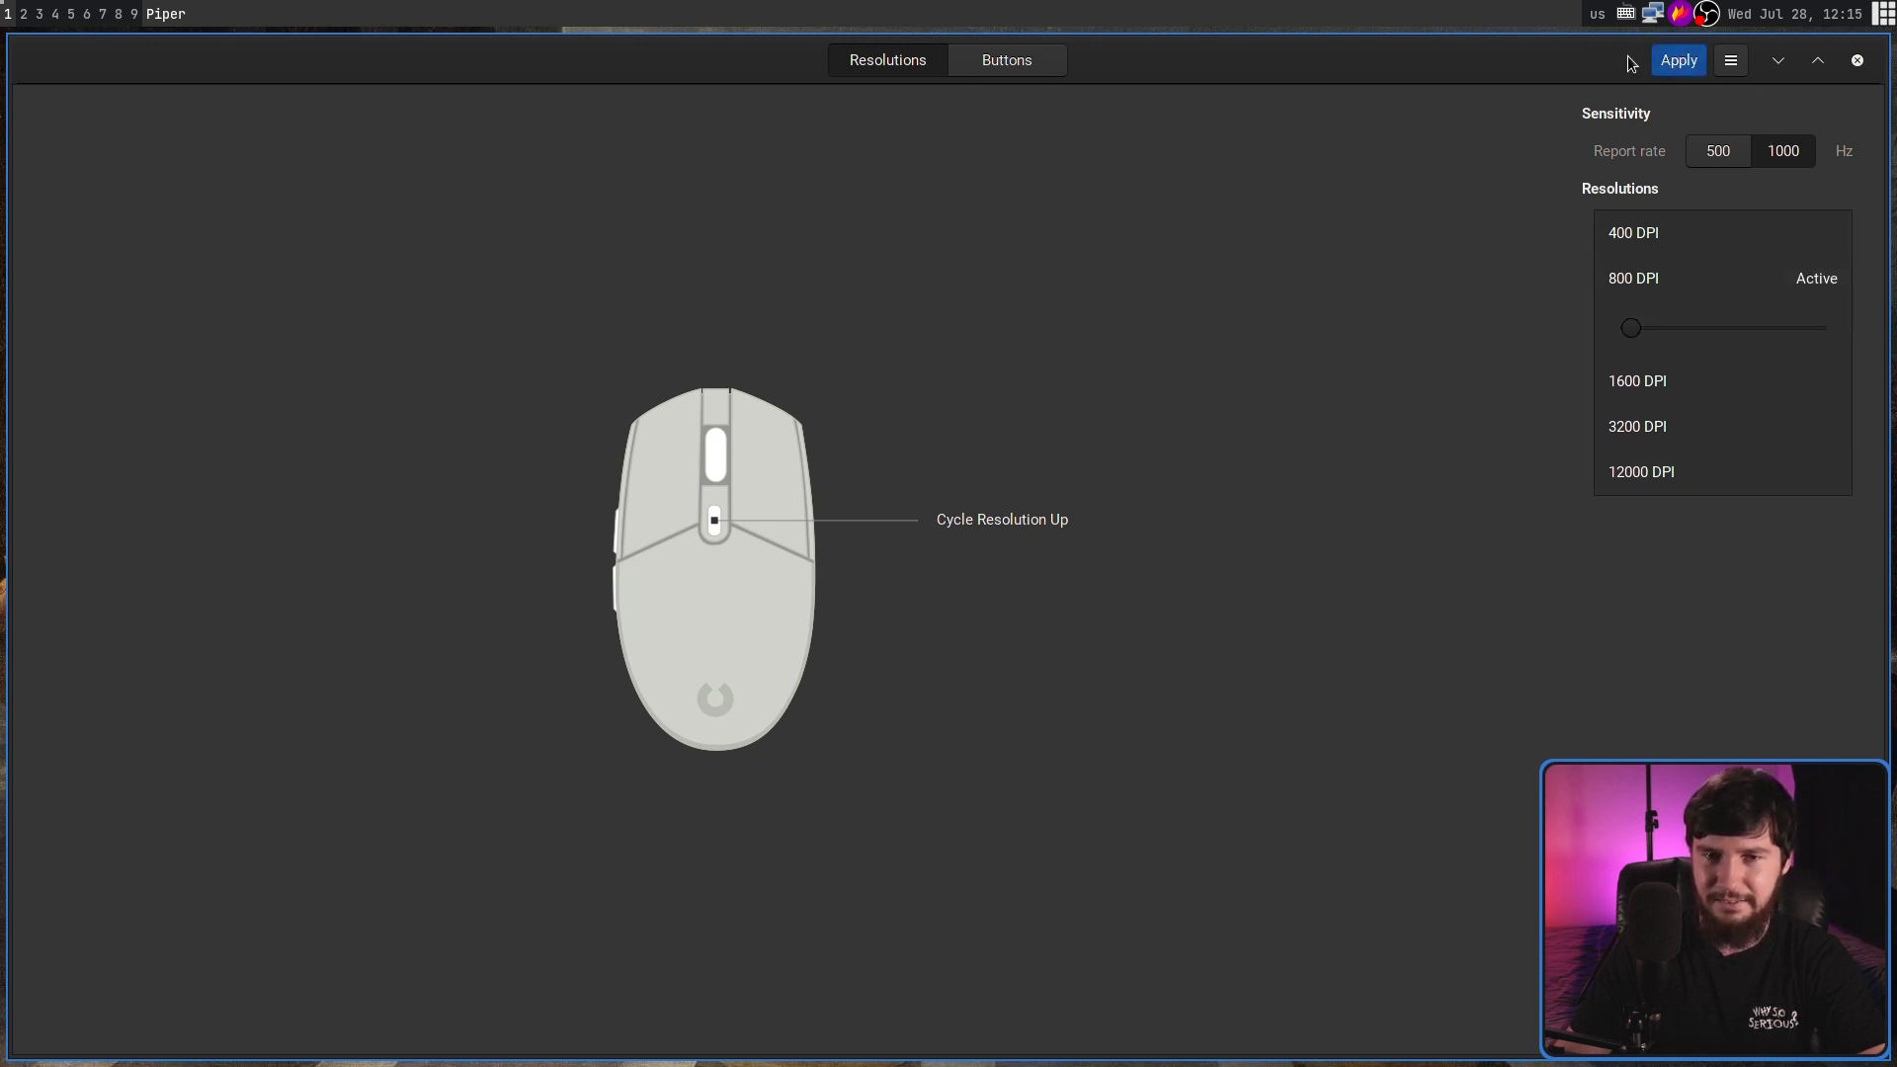
{"action": "left_click", "coordinate": [1669, 62]}
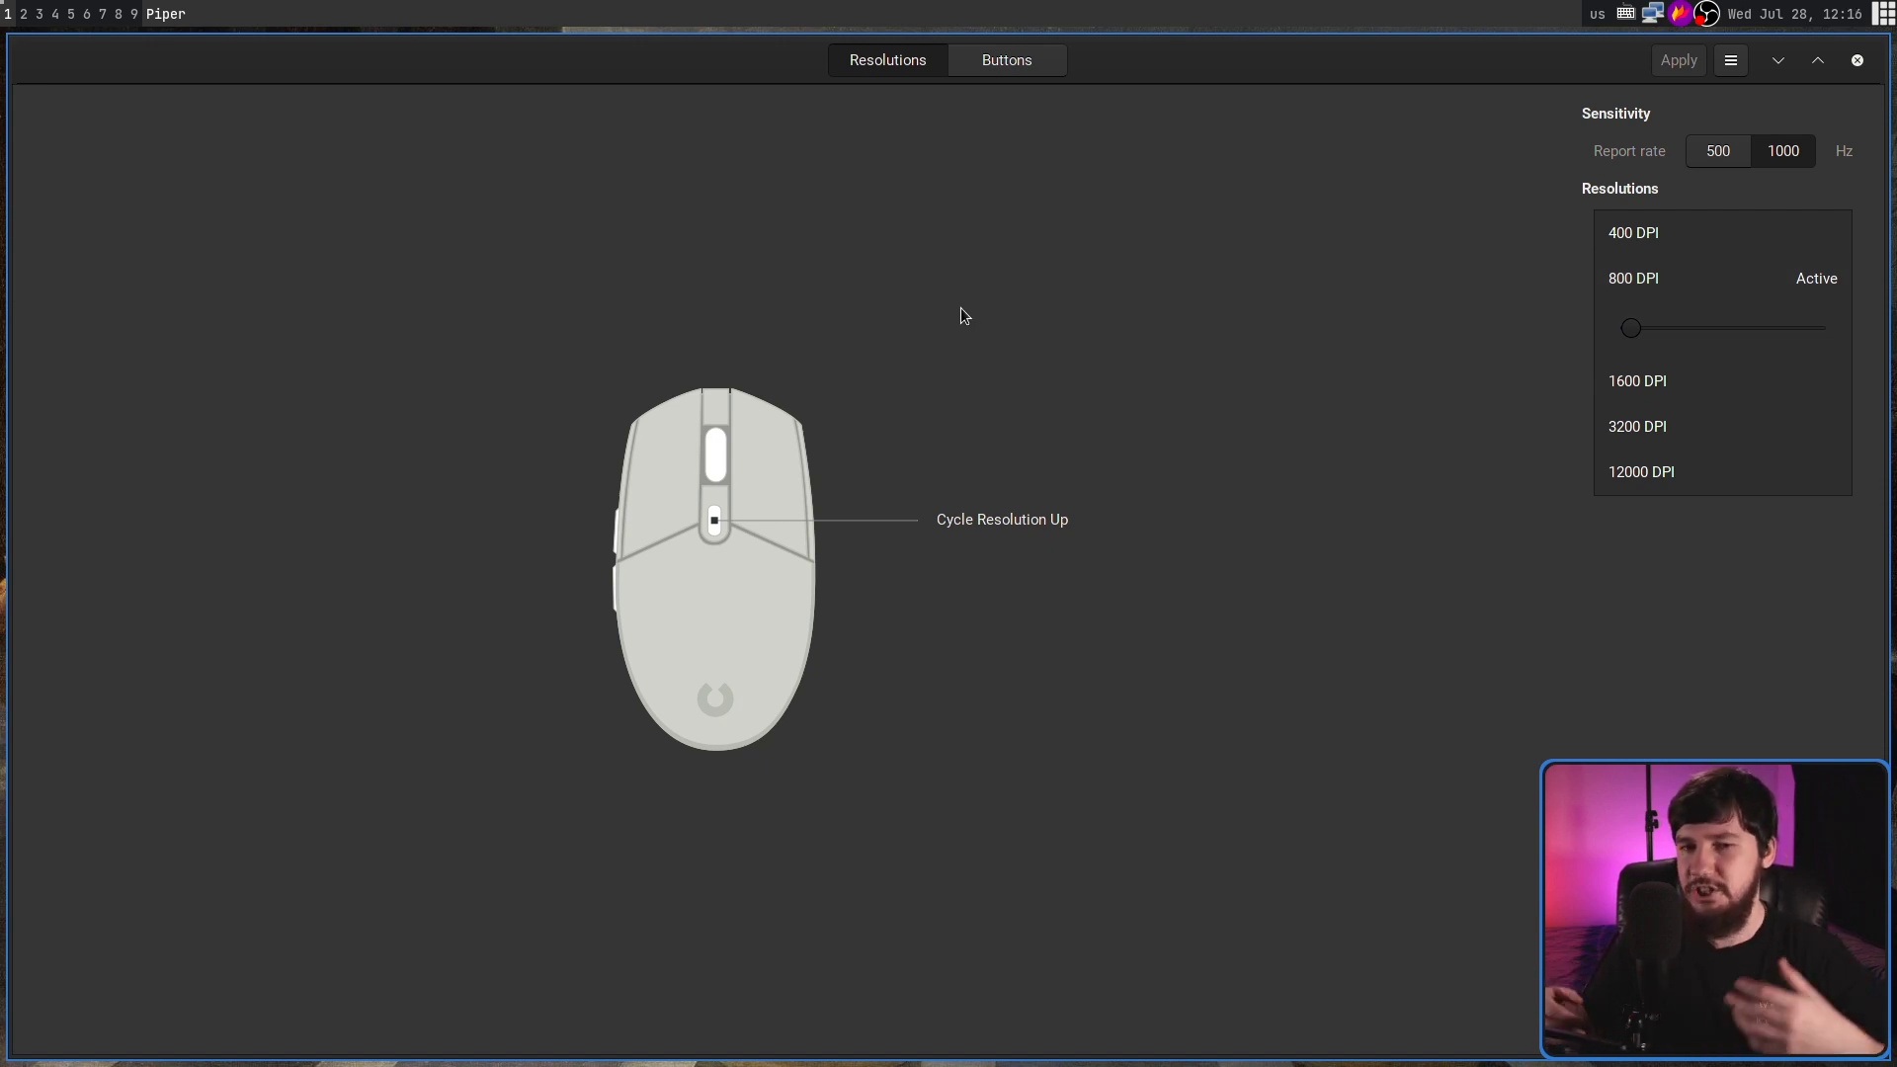
Activate the 400 DPI resolution, try its value at 3600 DPI, and return it to 400 DPI
{"action": "left_click", "coordinate": [1681, 230]}
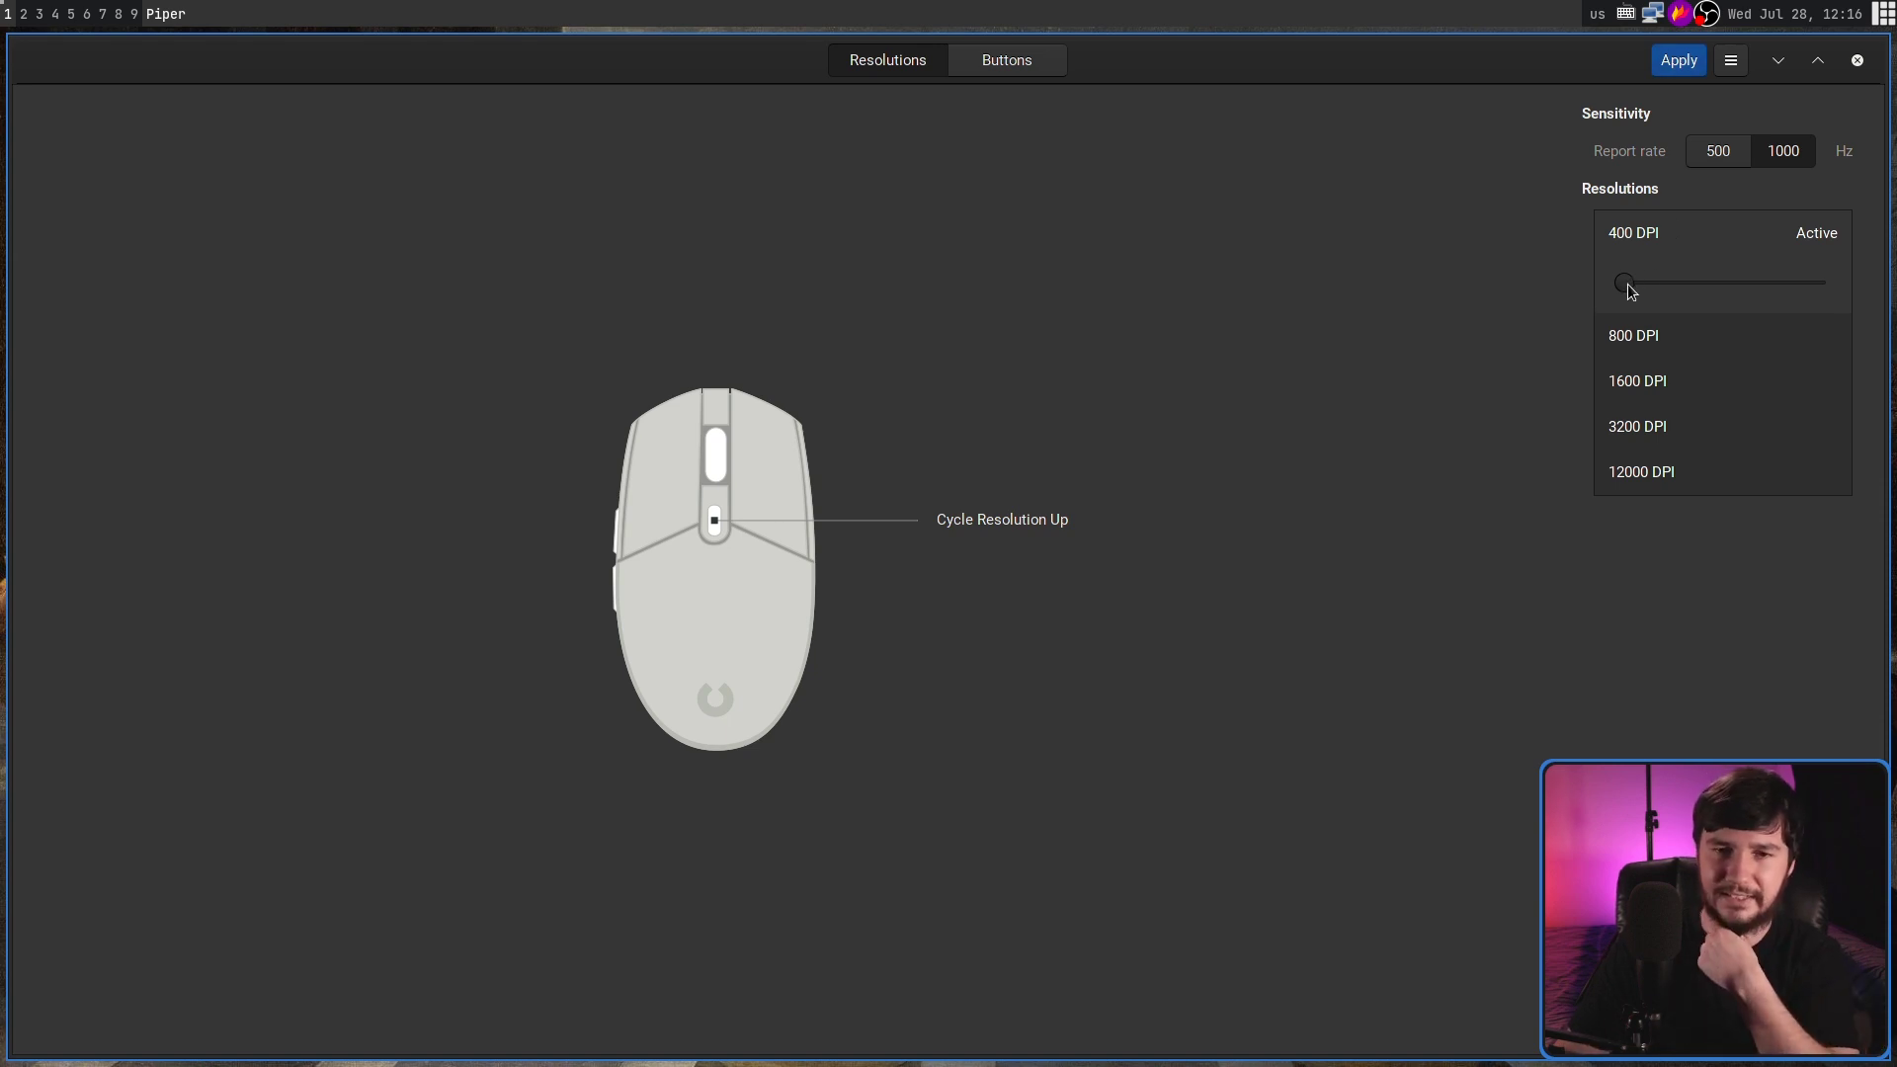
{"action": "left_click_drag", "start_coordinate": [1630, 292], "coordinate": [1686, 290]}
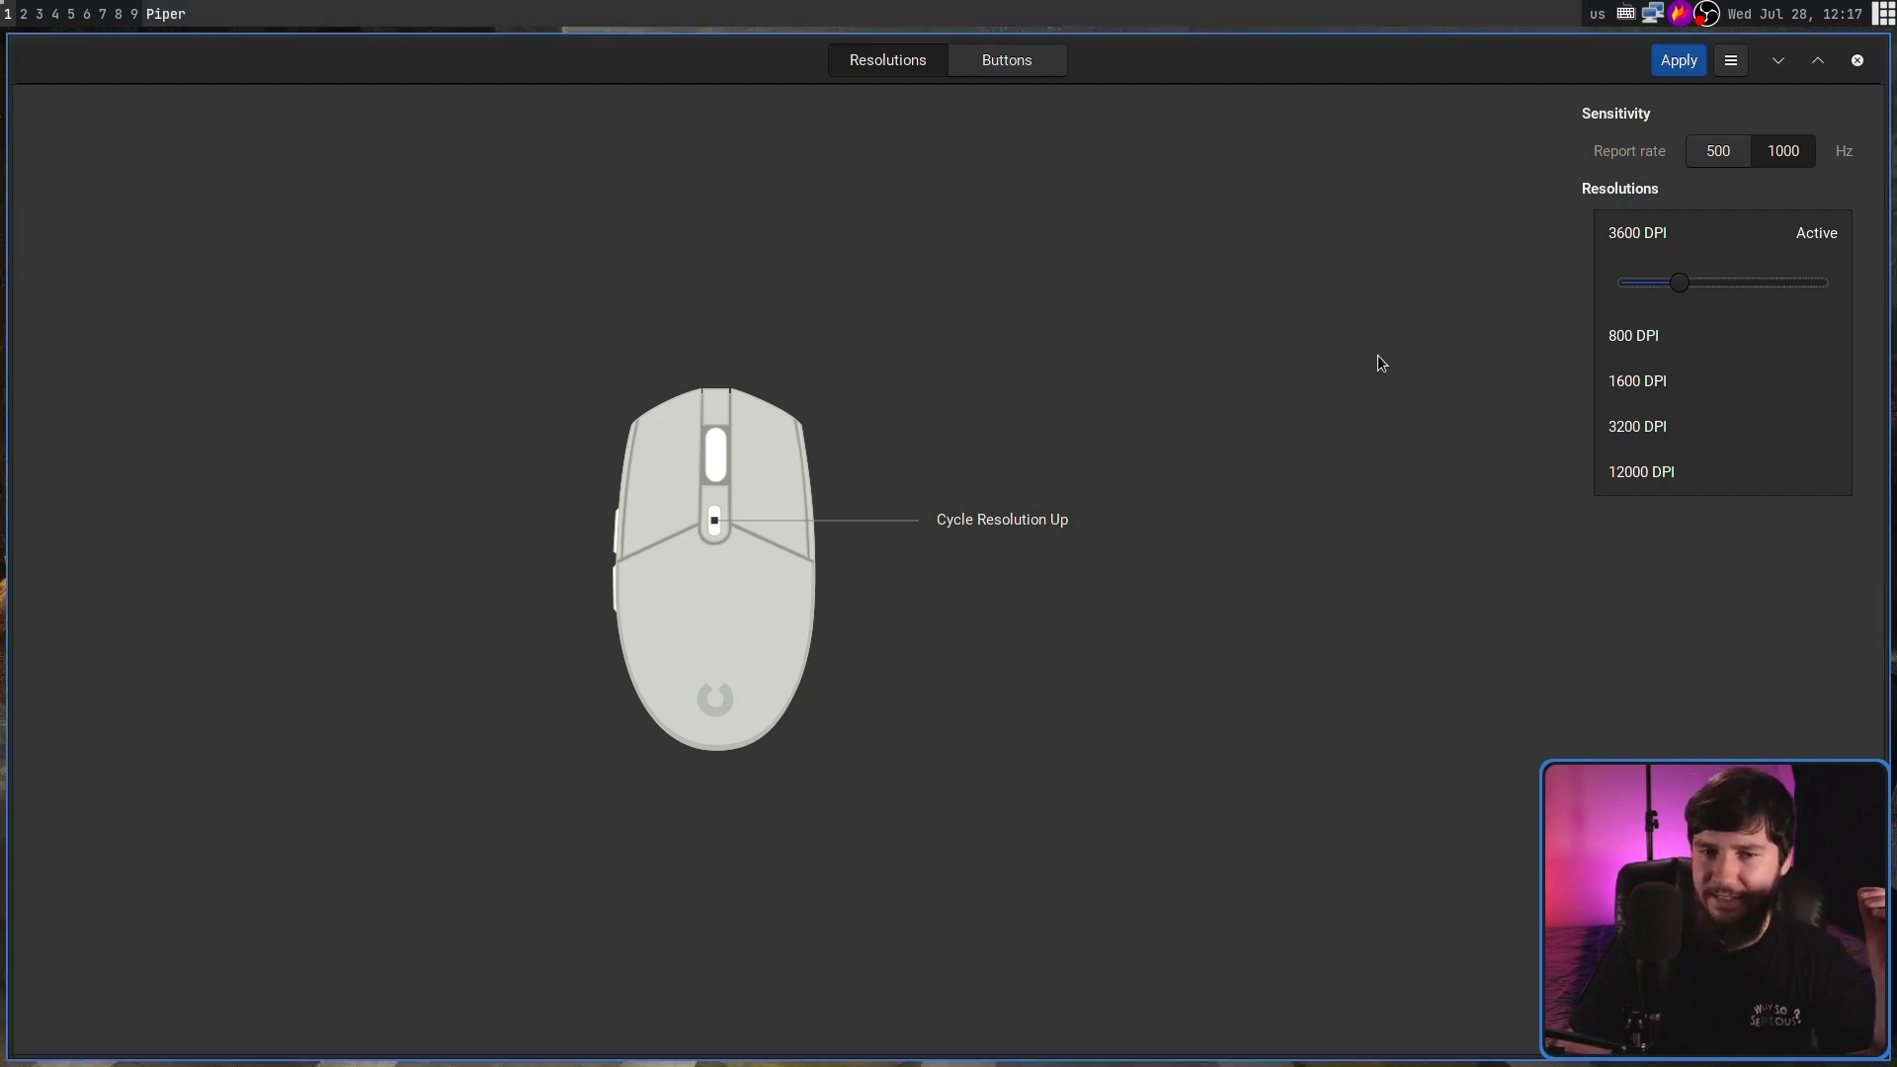
{"action": "left_click_drag", "start_coordinate": [1675, 297], "coordinate": [1546, 308]}
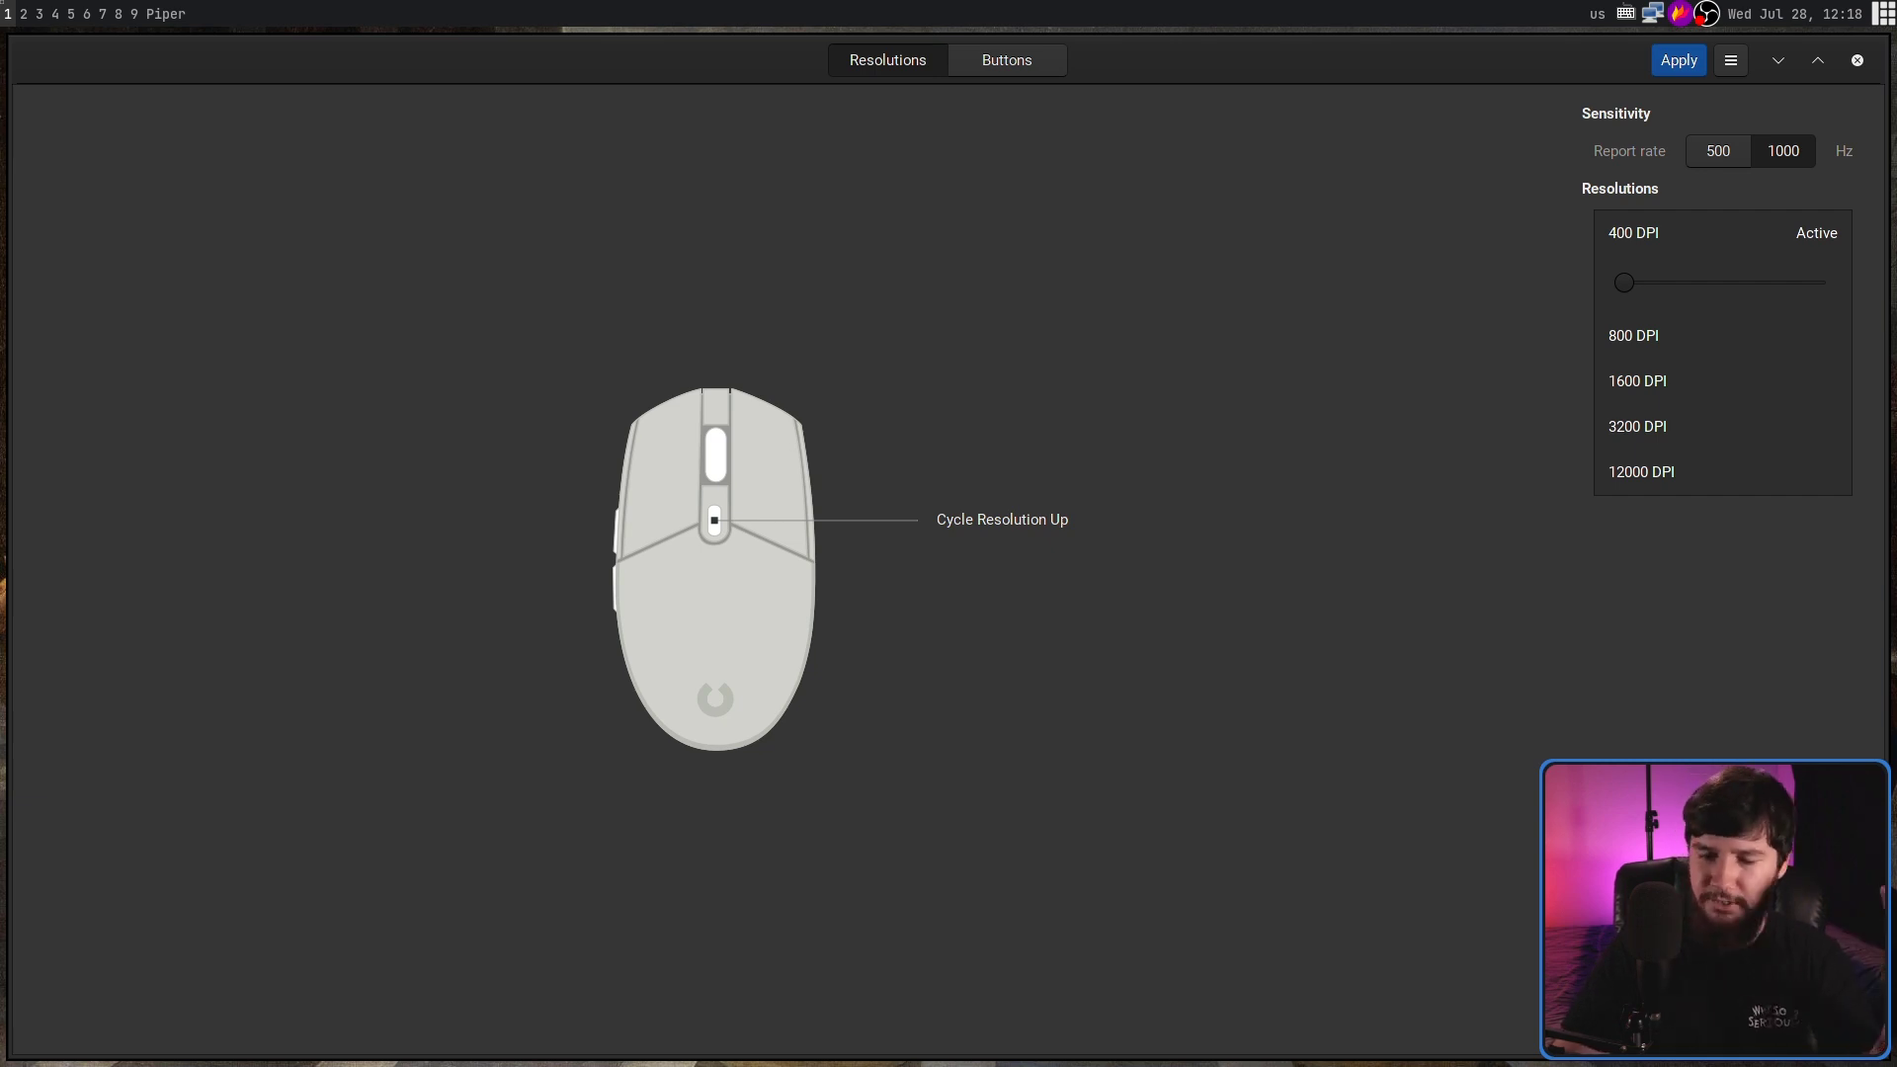
Make 800 DPI the active resolution and apply the change to the mouse
{"action": "left_click", "coordinate": [1682, 343]}
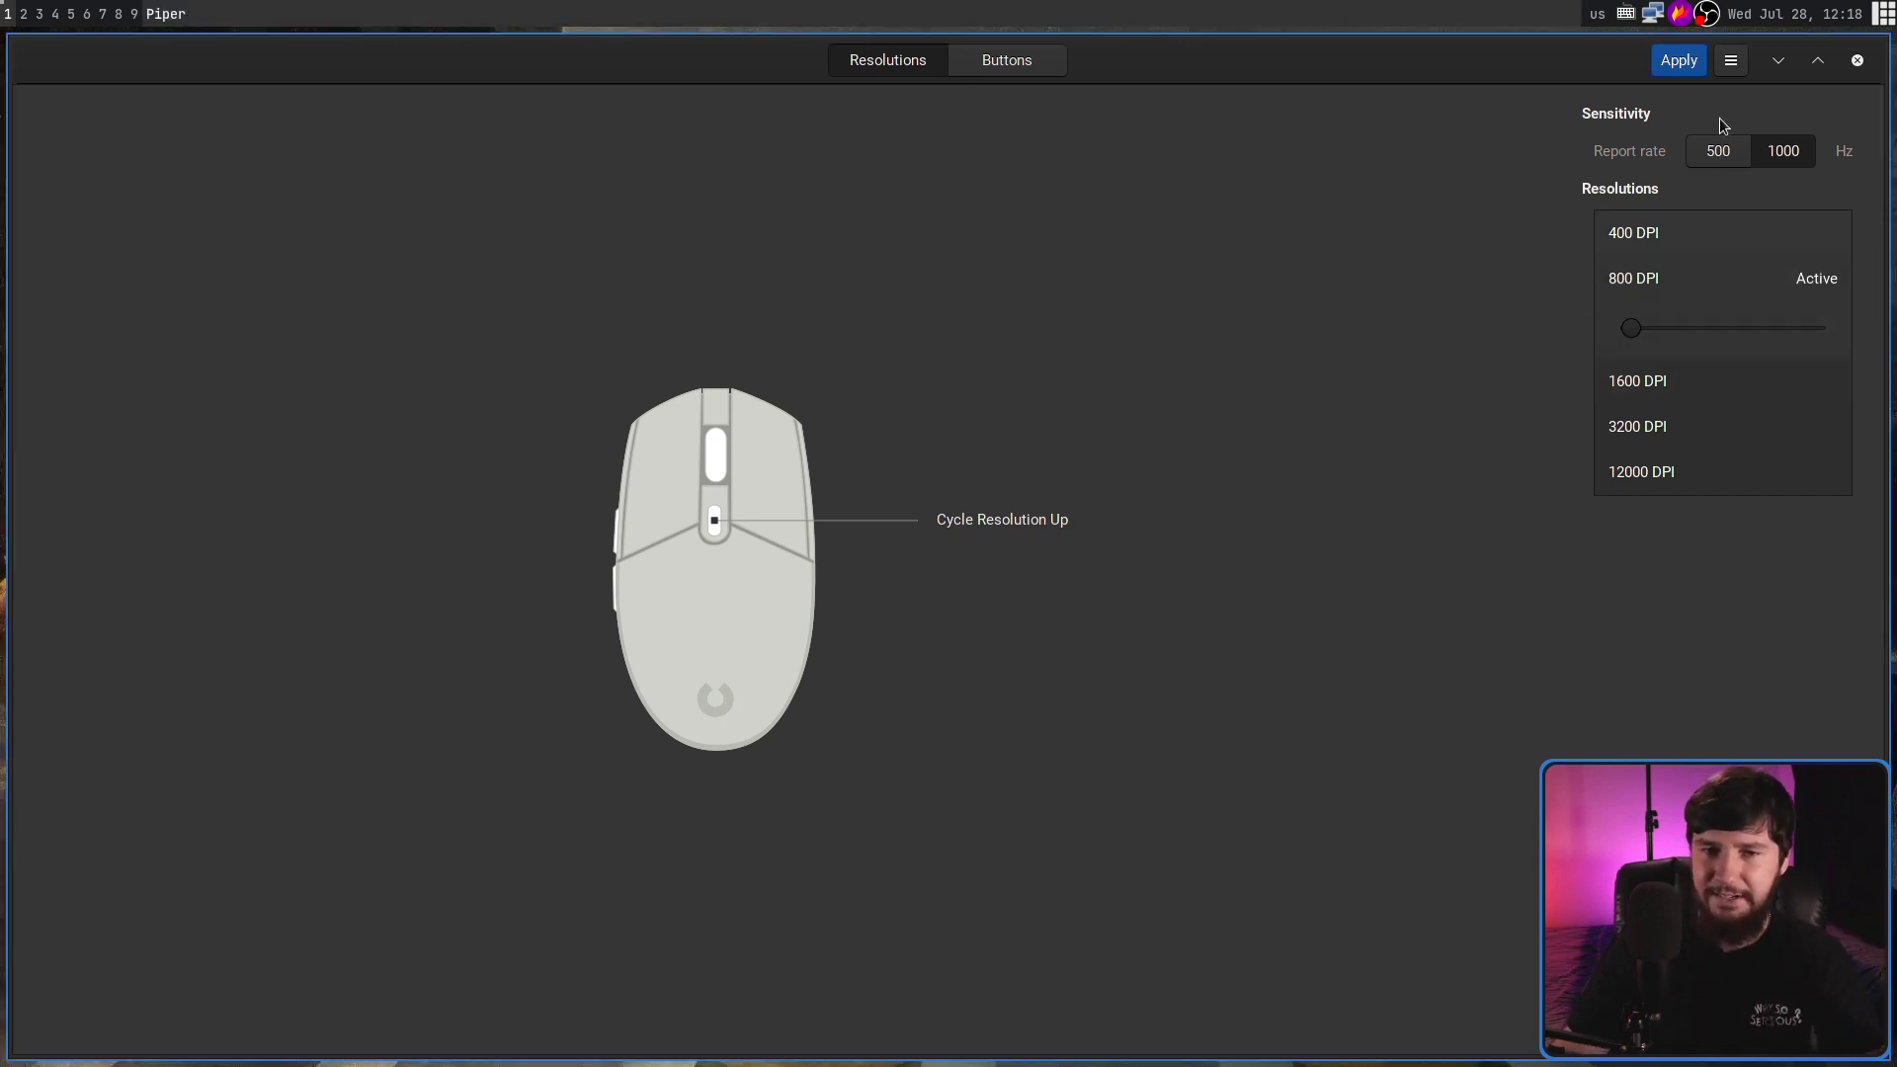
{"action": "left_click", "coordinate": [1680, 62]}
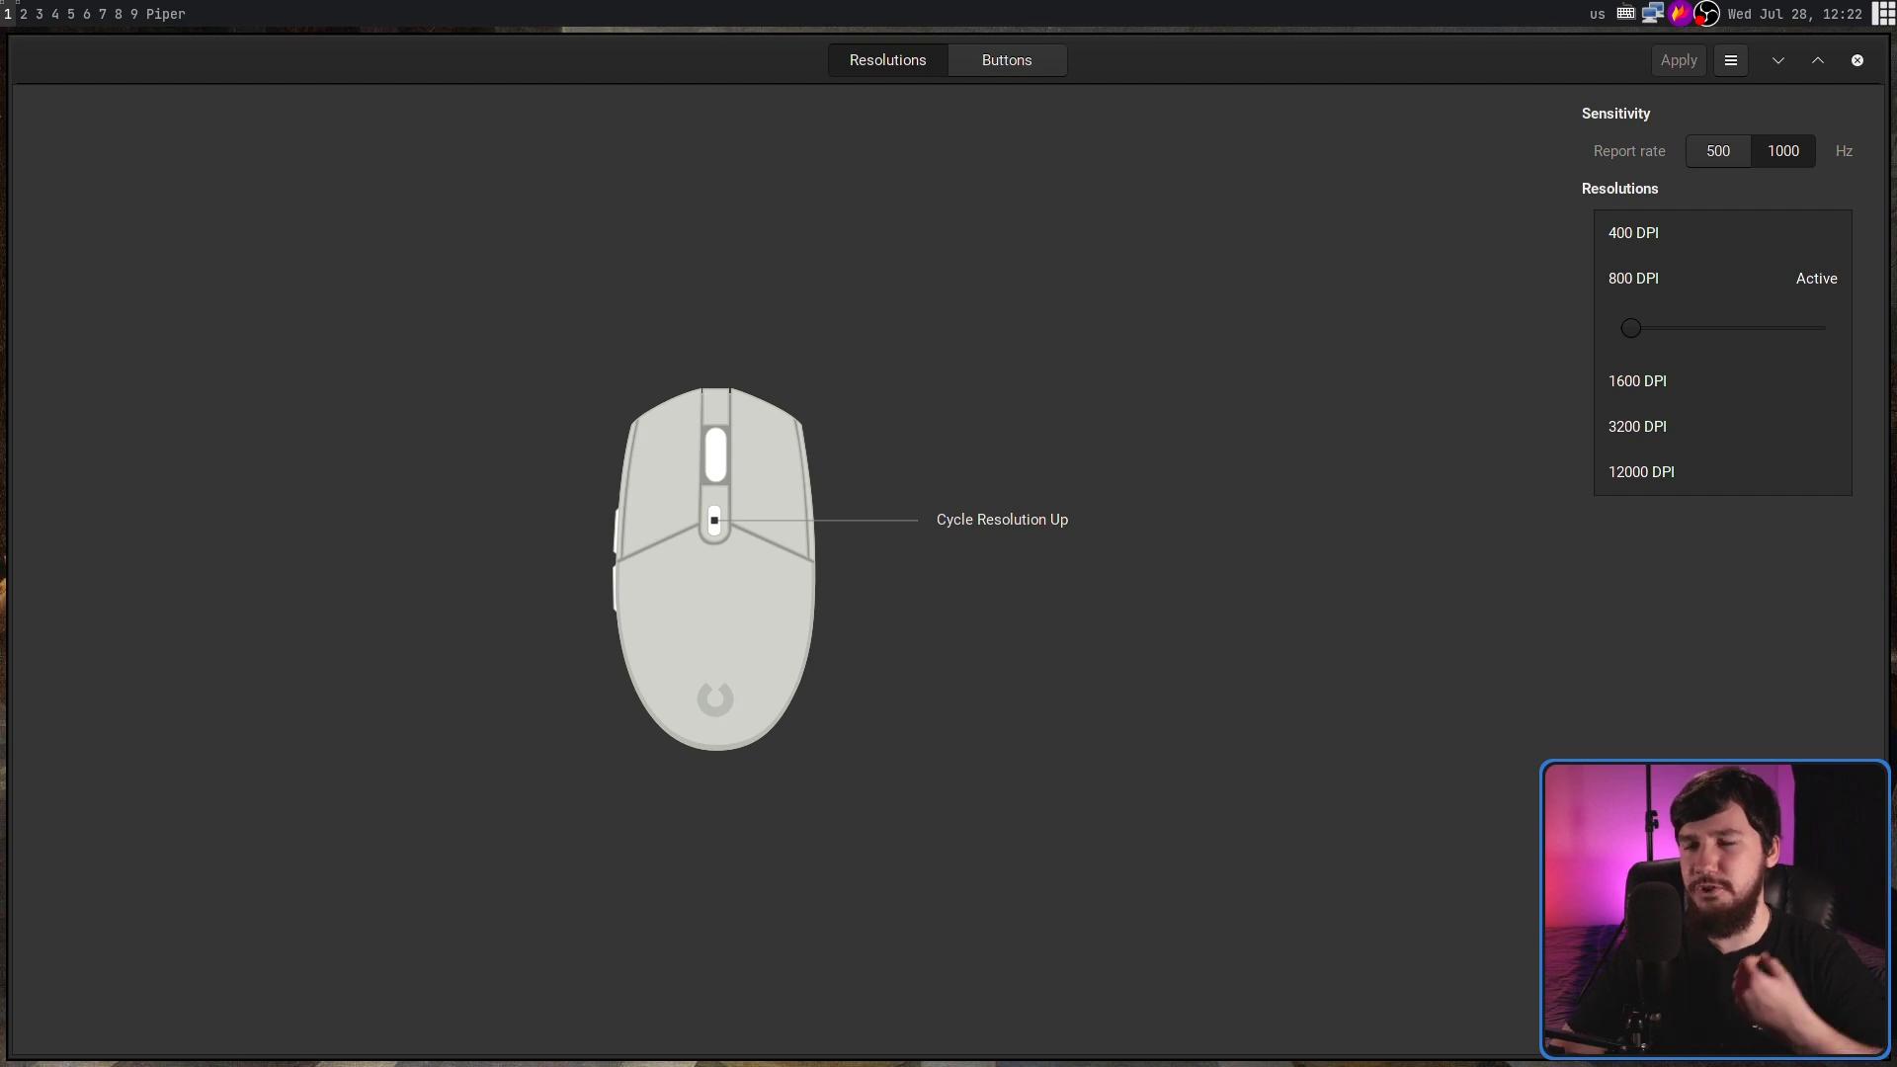
Try the 500 Hz report rate and set it back to 1000 Hz
{"action": "left_click", "coordinate": [1772, 156]}
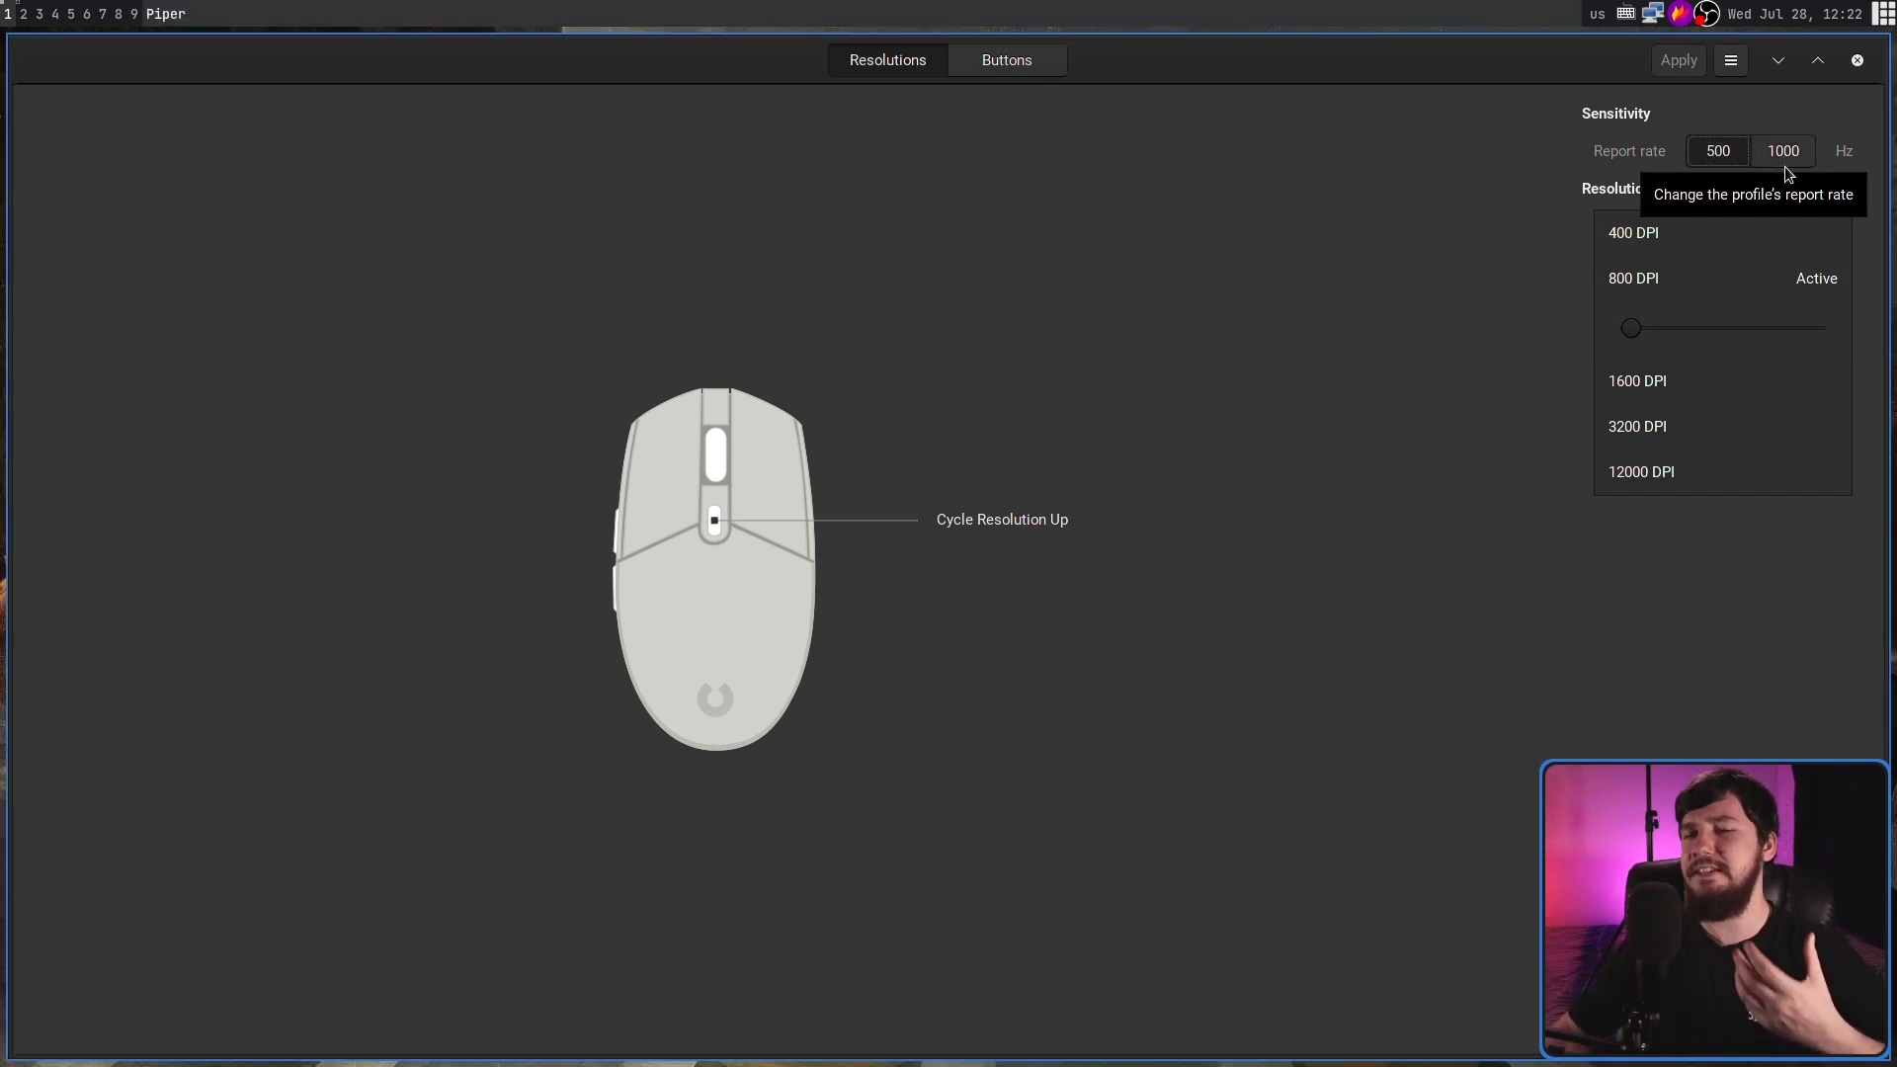
{"action": "left_click", "coordinate": [1784, 166]}
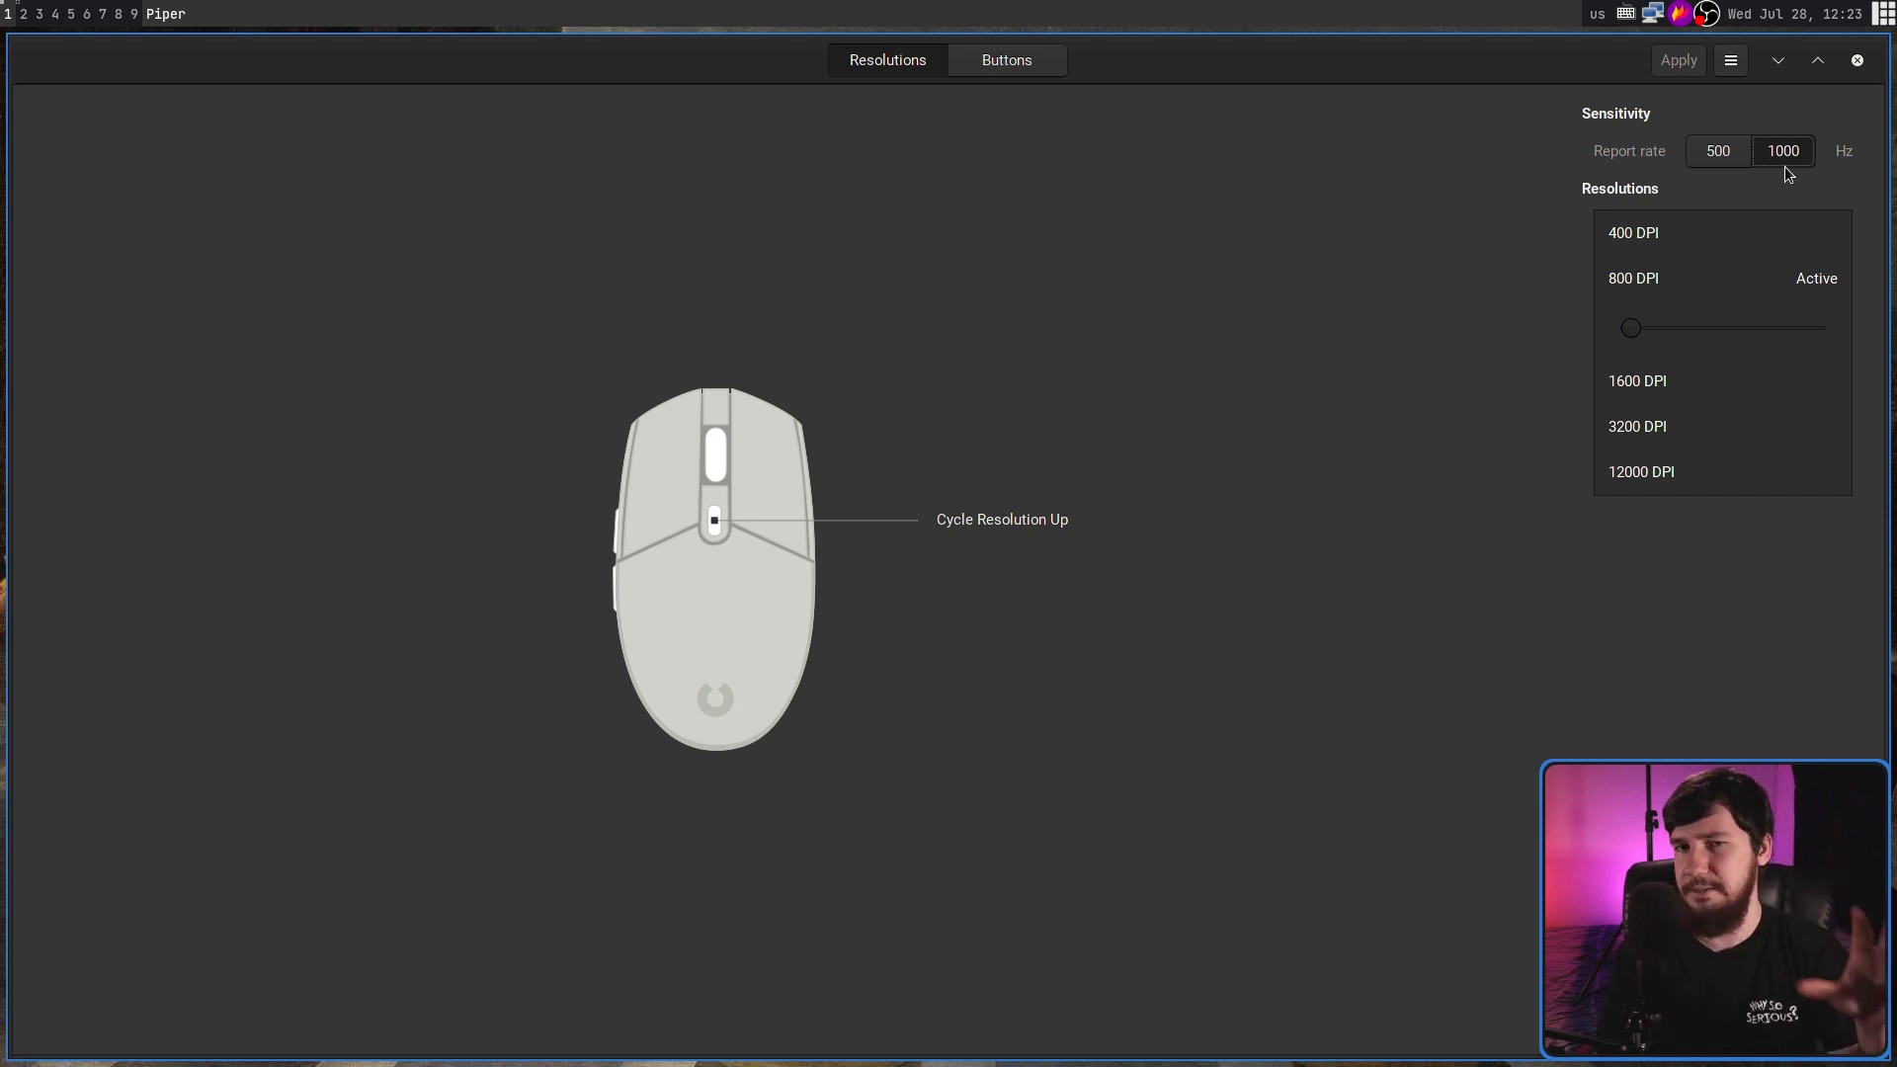
Map the upper side button (button 4) to Right mouse button click and apply the change to the mouse
{"action": "left_click", "coordinate": [1035, 64]}
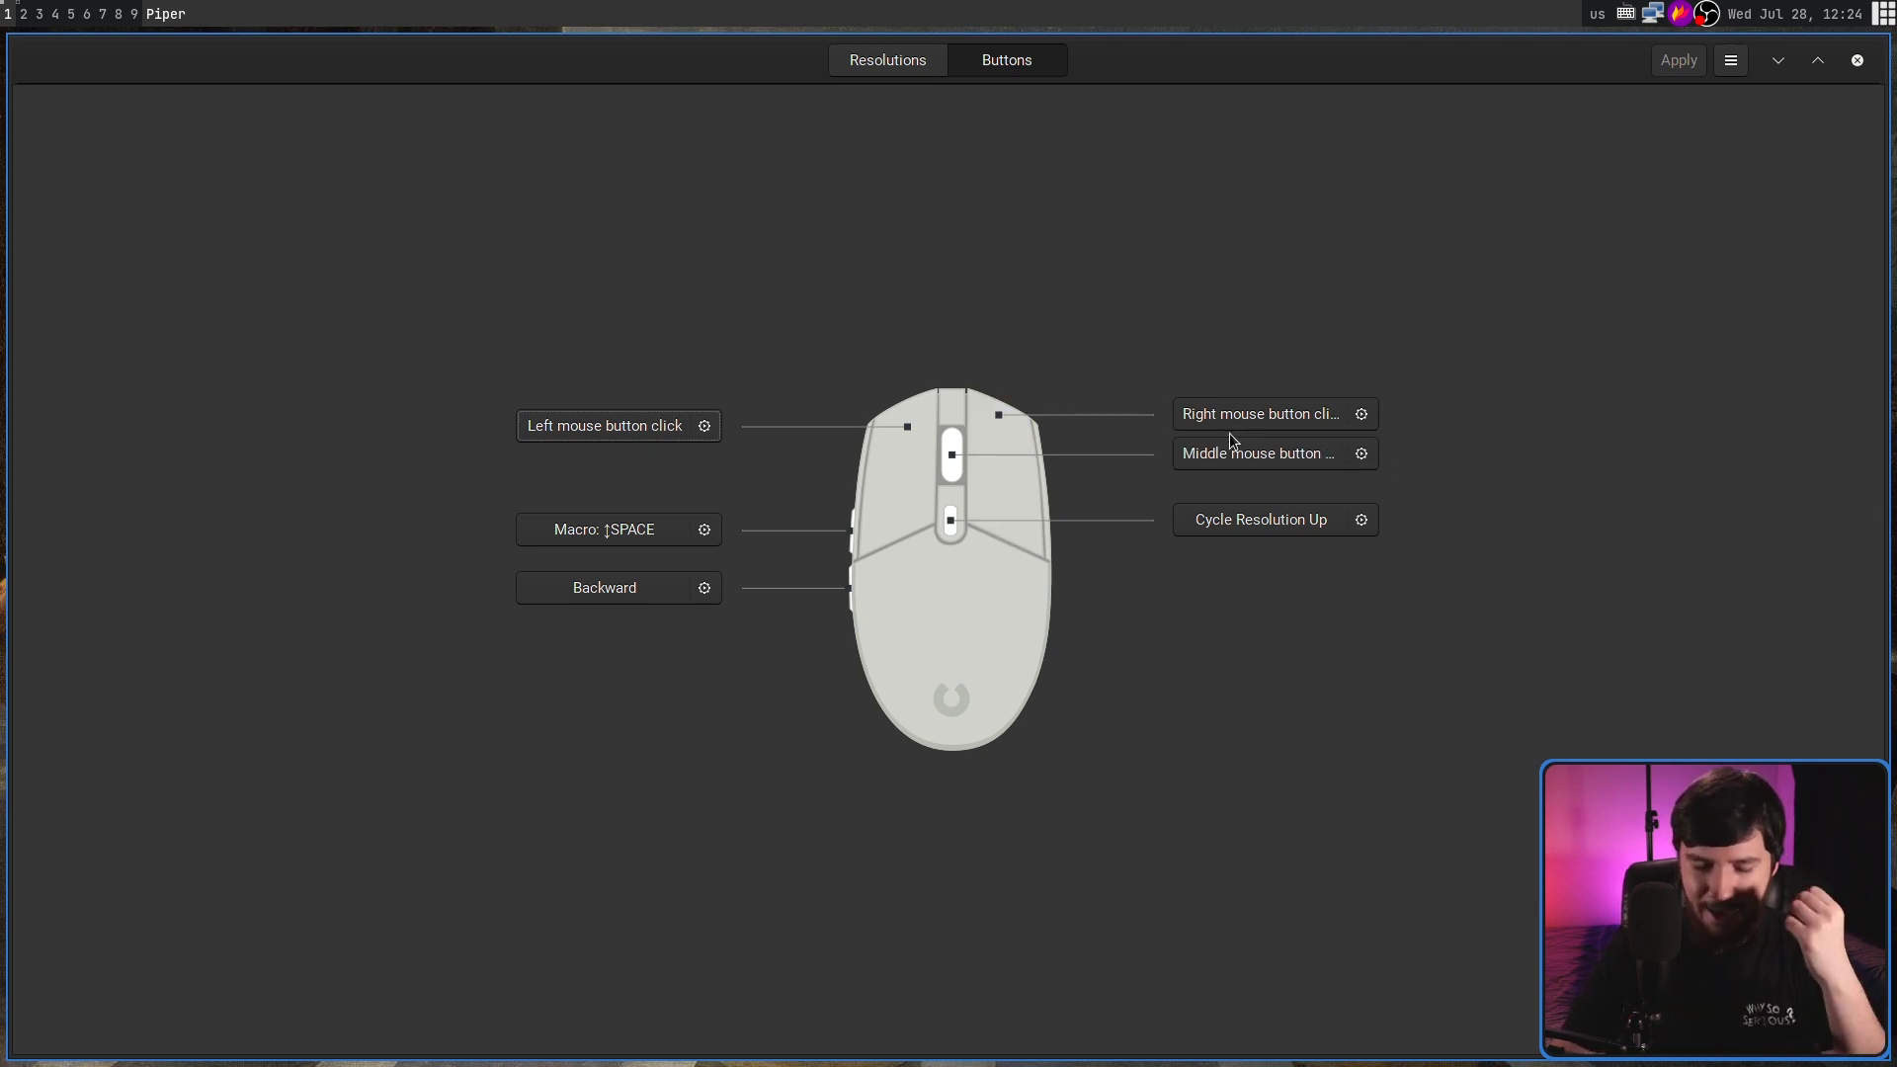
{"action": "left_click", "coordinate": [692, 539]}
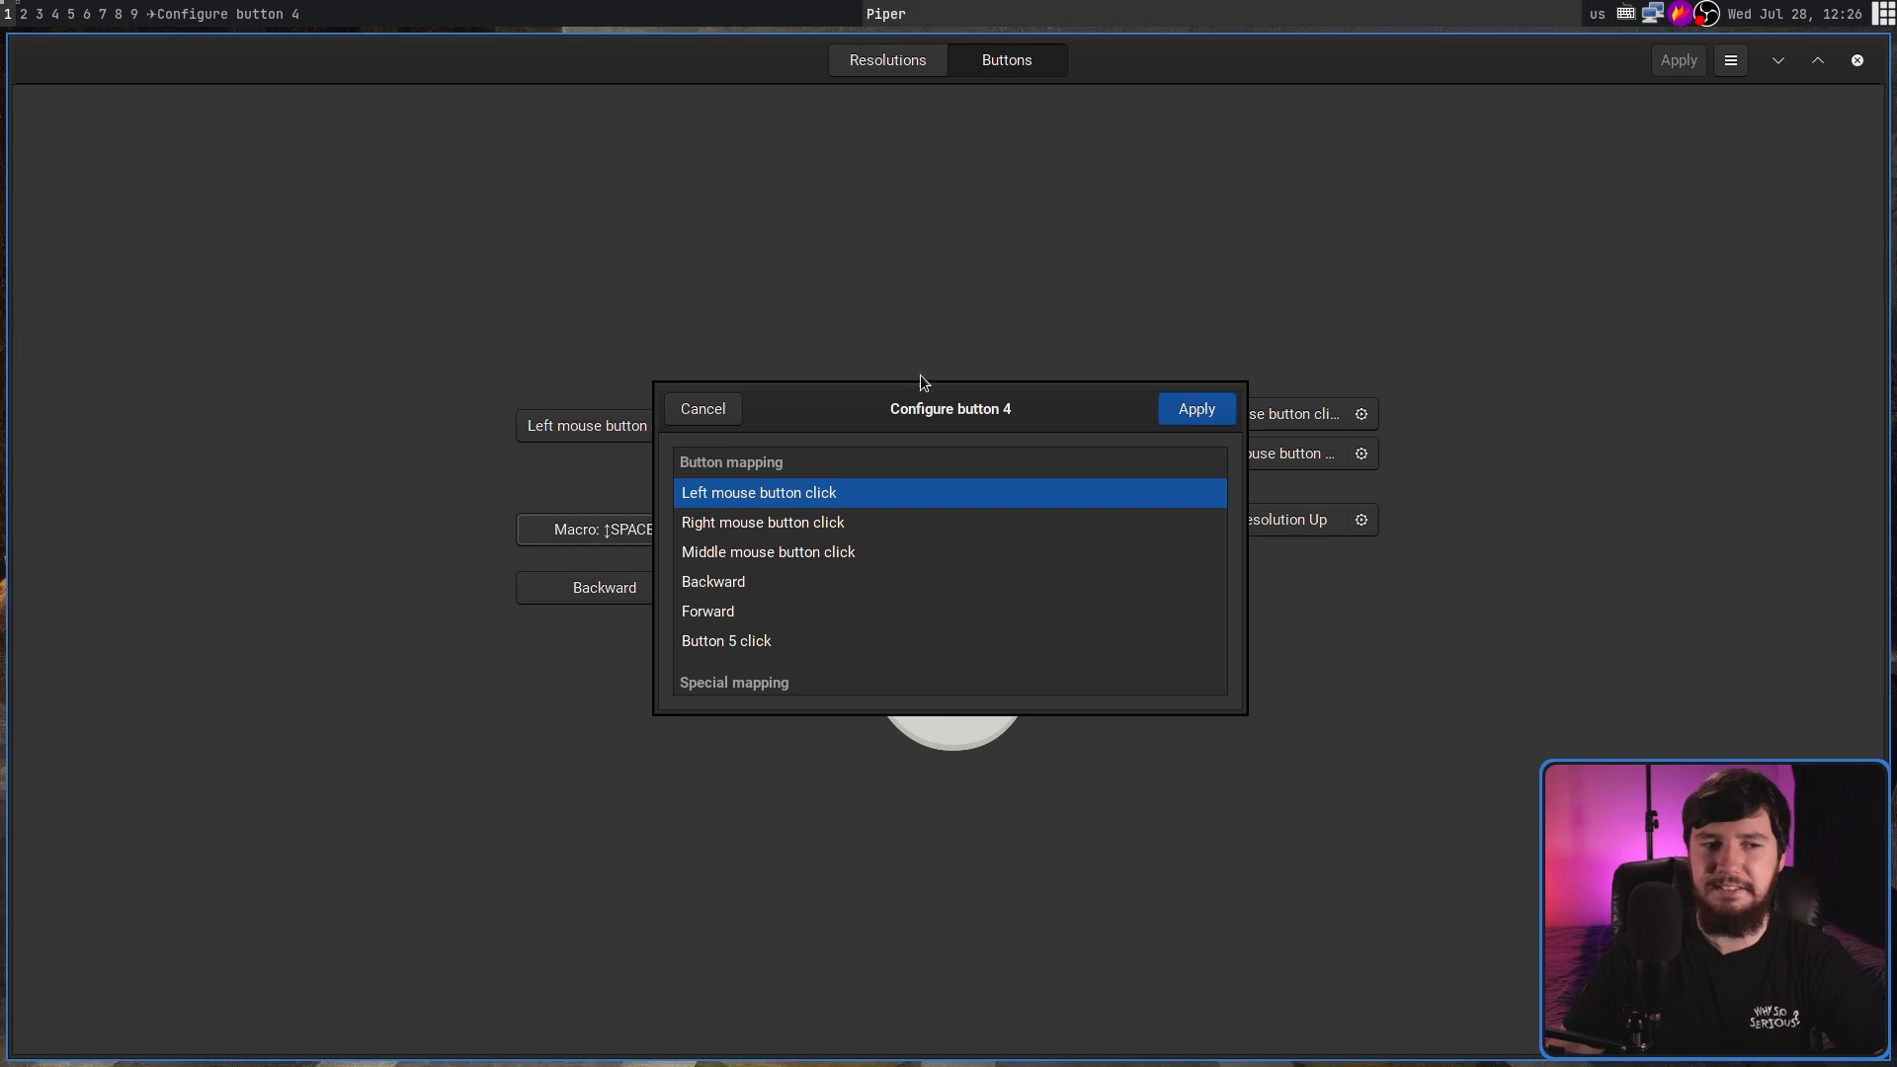
{"action": "left_click", "coordinate": [862, 523]}
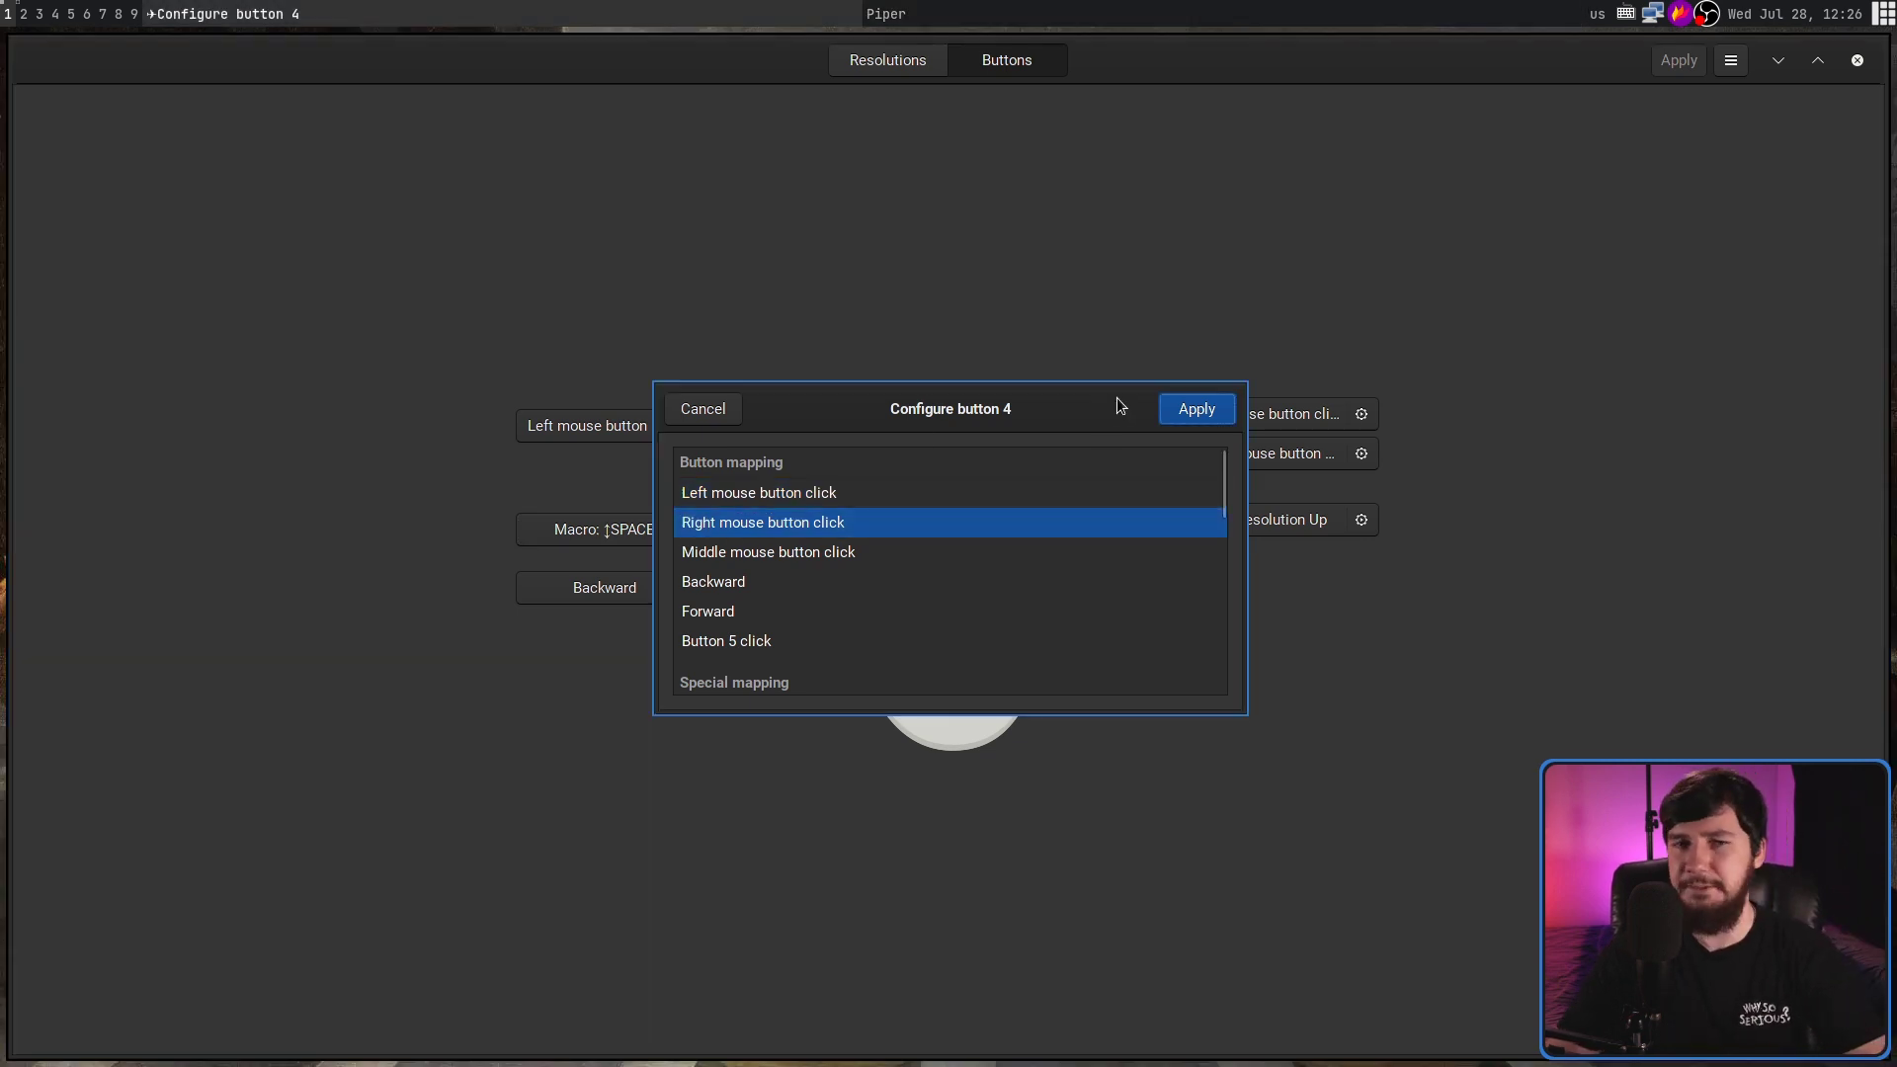
{"action": "left_click", "coordinate": [1196, 408]}
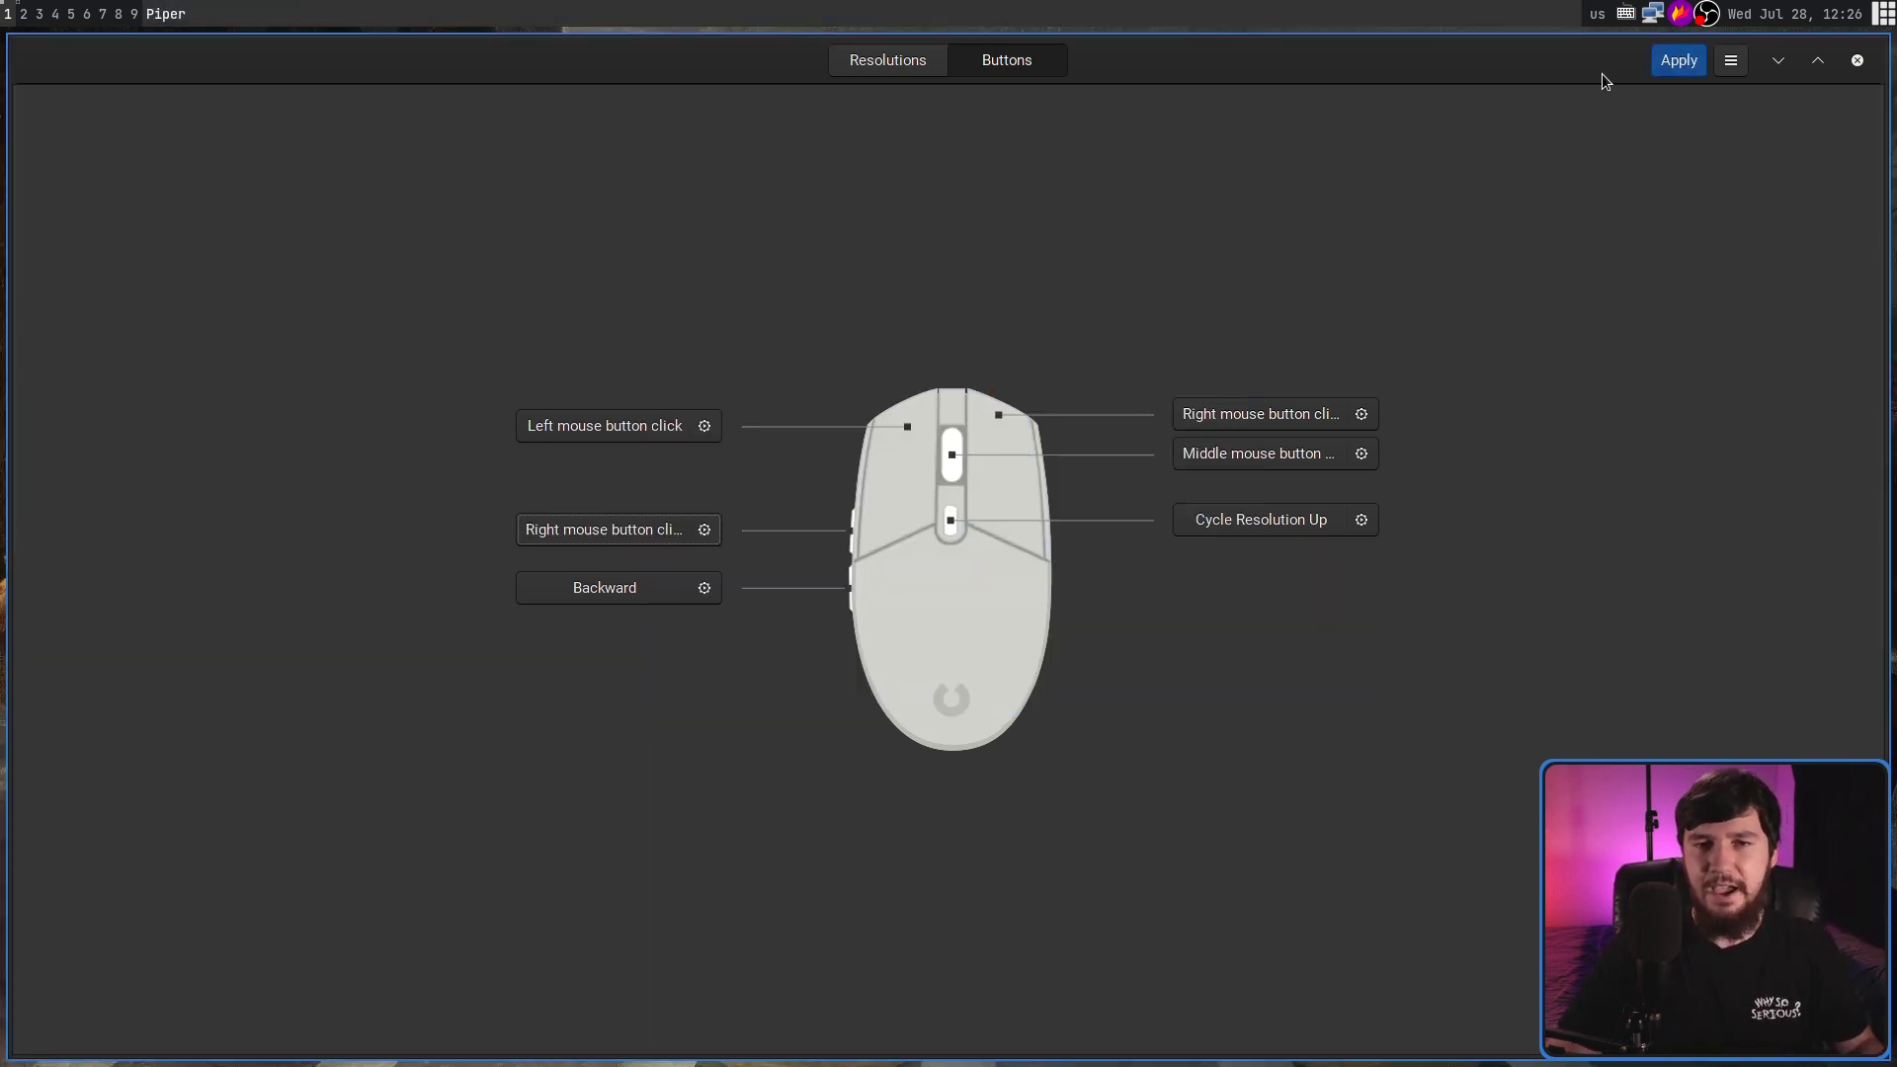
{"action": "left_click", "coordinate": [1678, 60]}
Switch to YouTube Studio in Brave, test the remapped side button by bringing up the page's context menu twice, and return to Piper
{"action": "key", "text": "super+2"}
{"action": "right_click", "coordinate": [992, 205]}
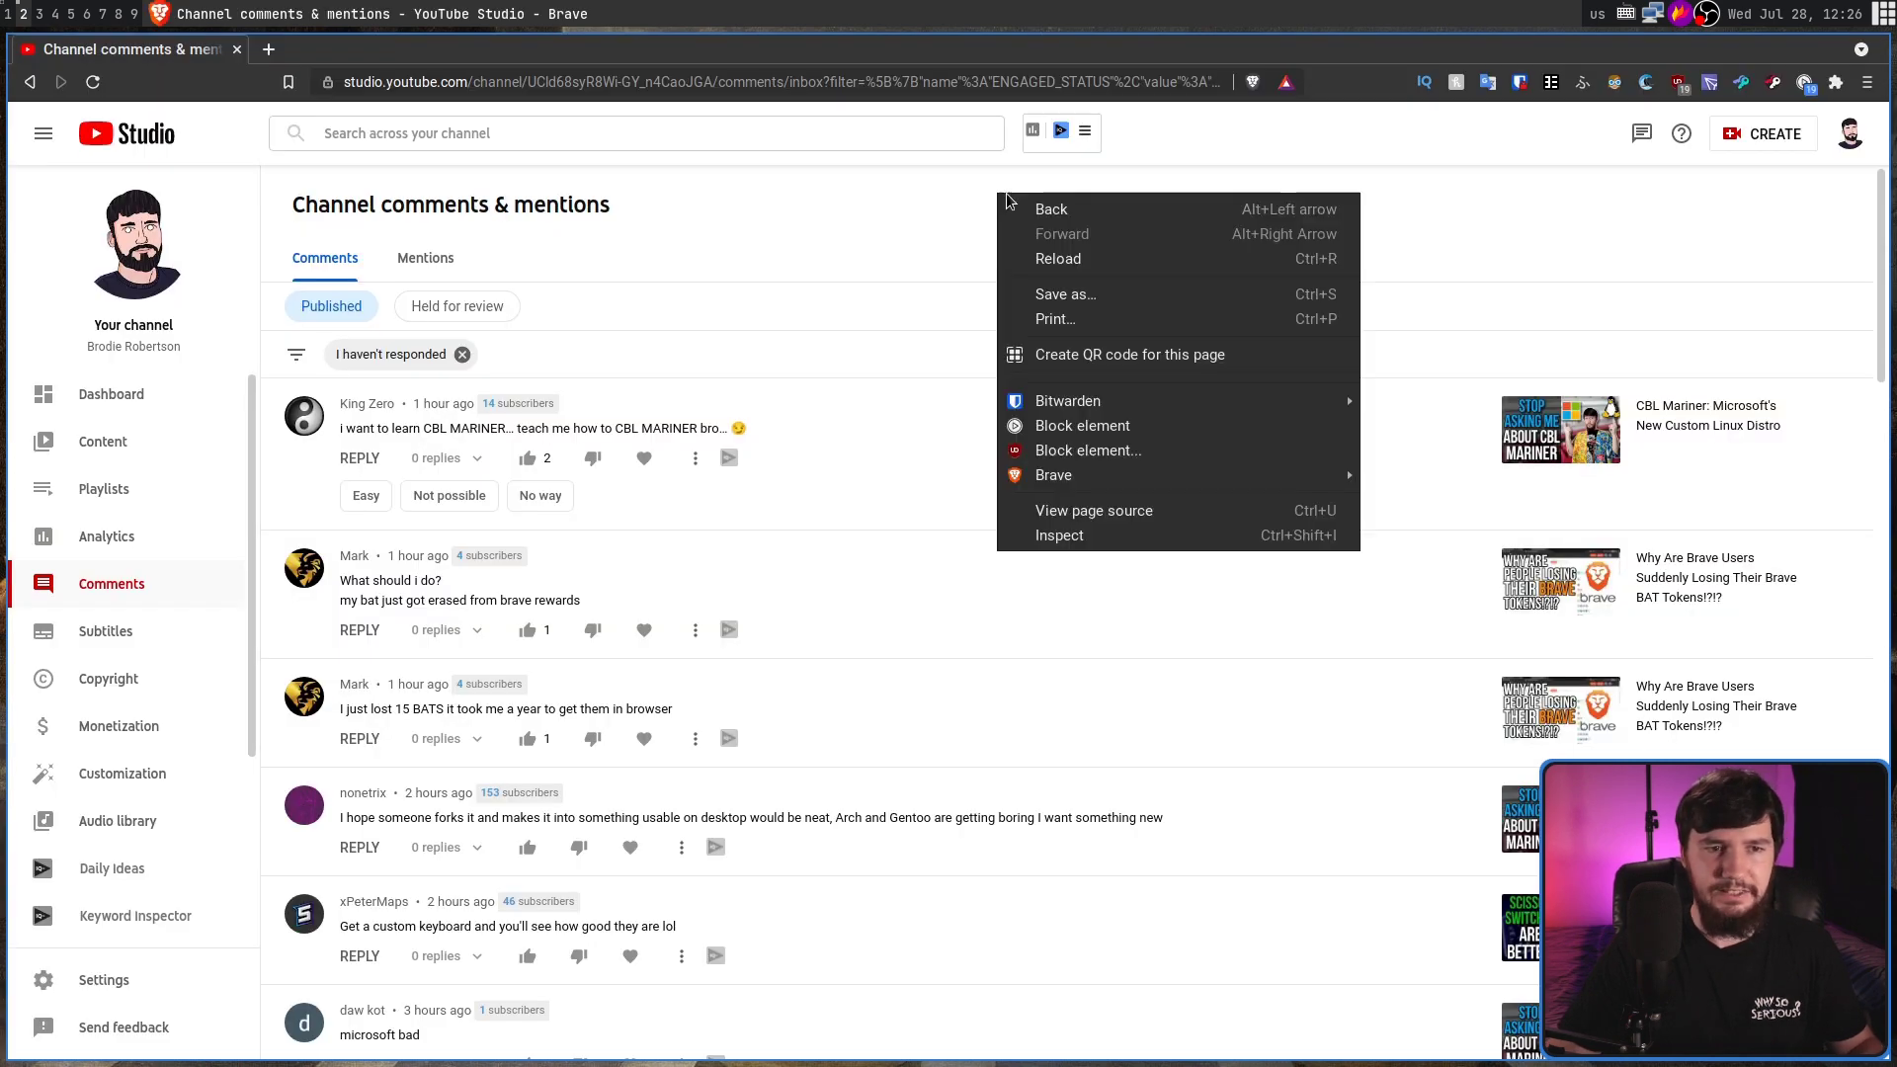
{"action": "left_click", "coordinate": [895, 233]}
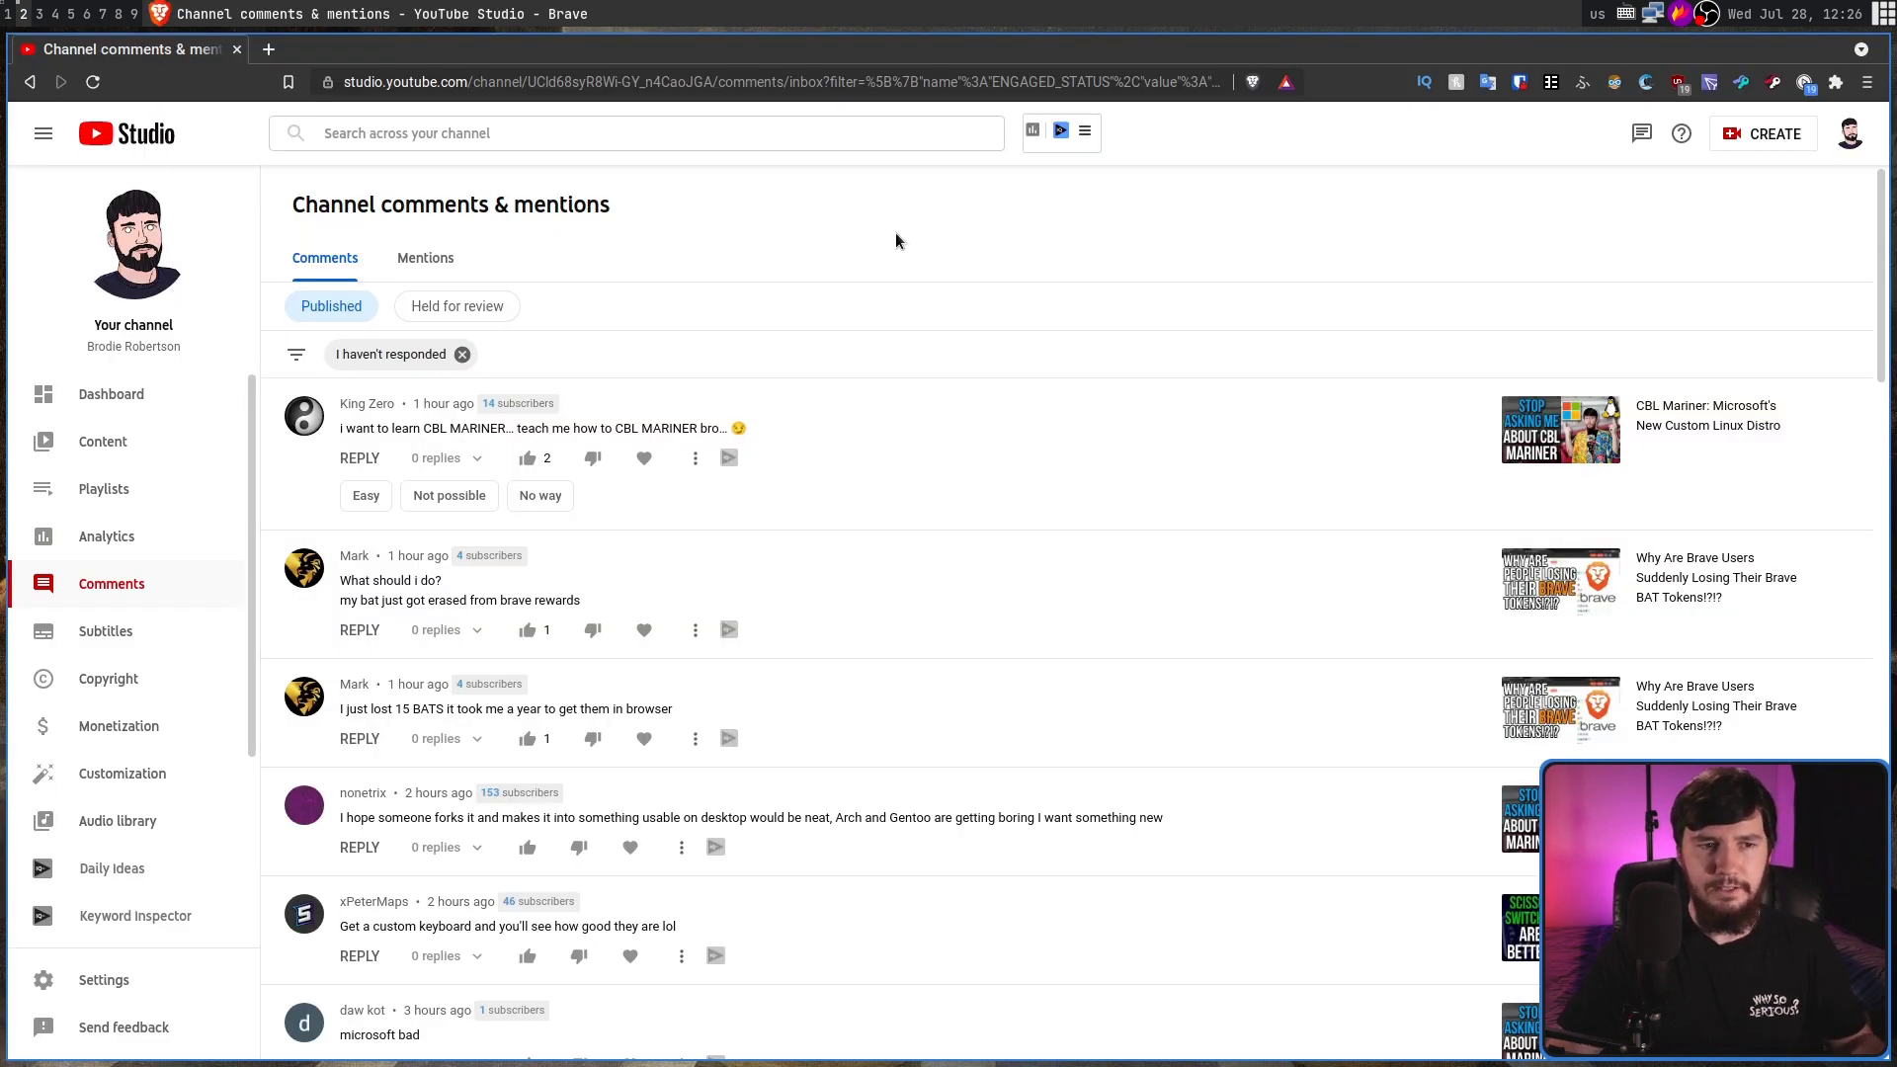
{"action": "right_click", "coordinate": [808, 254]}
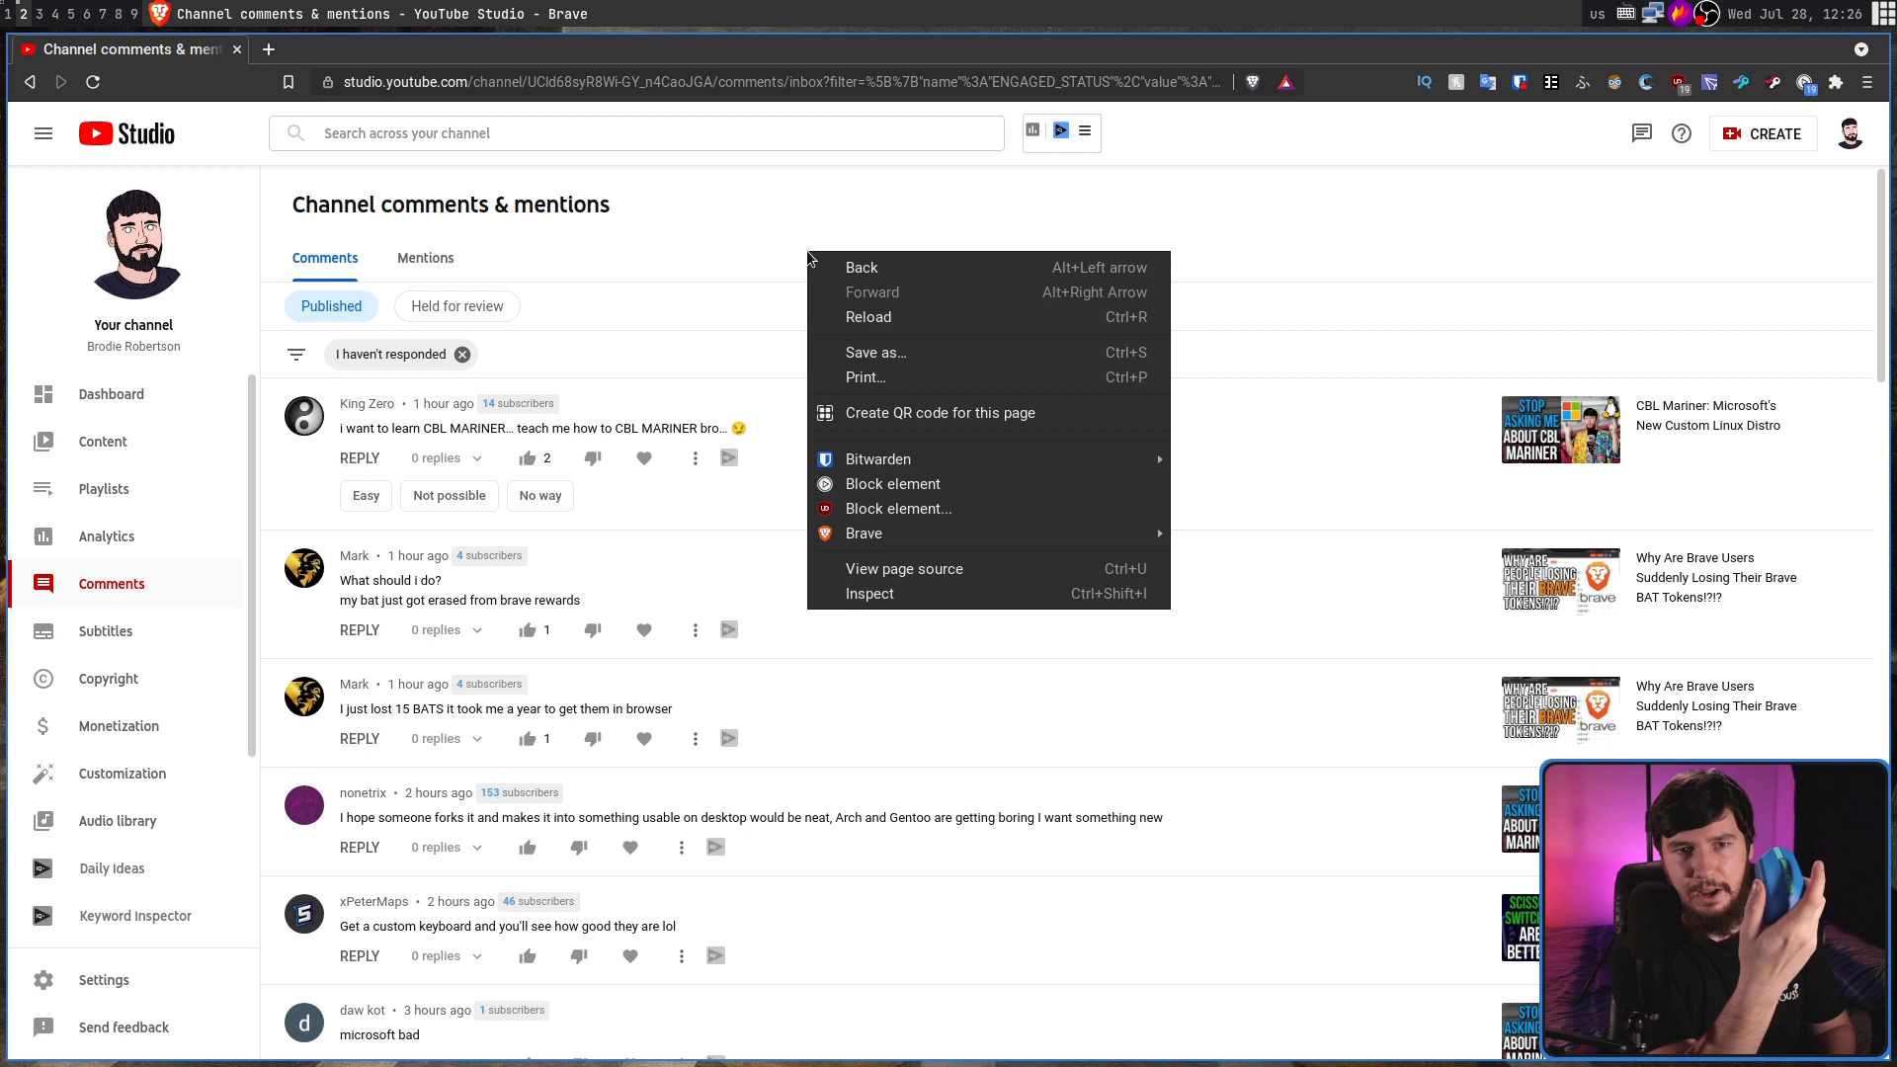
{"action": "left_click", "coordinate": [851, 209]}
{"action": "key", "text": "super+1"}
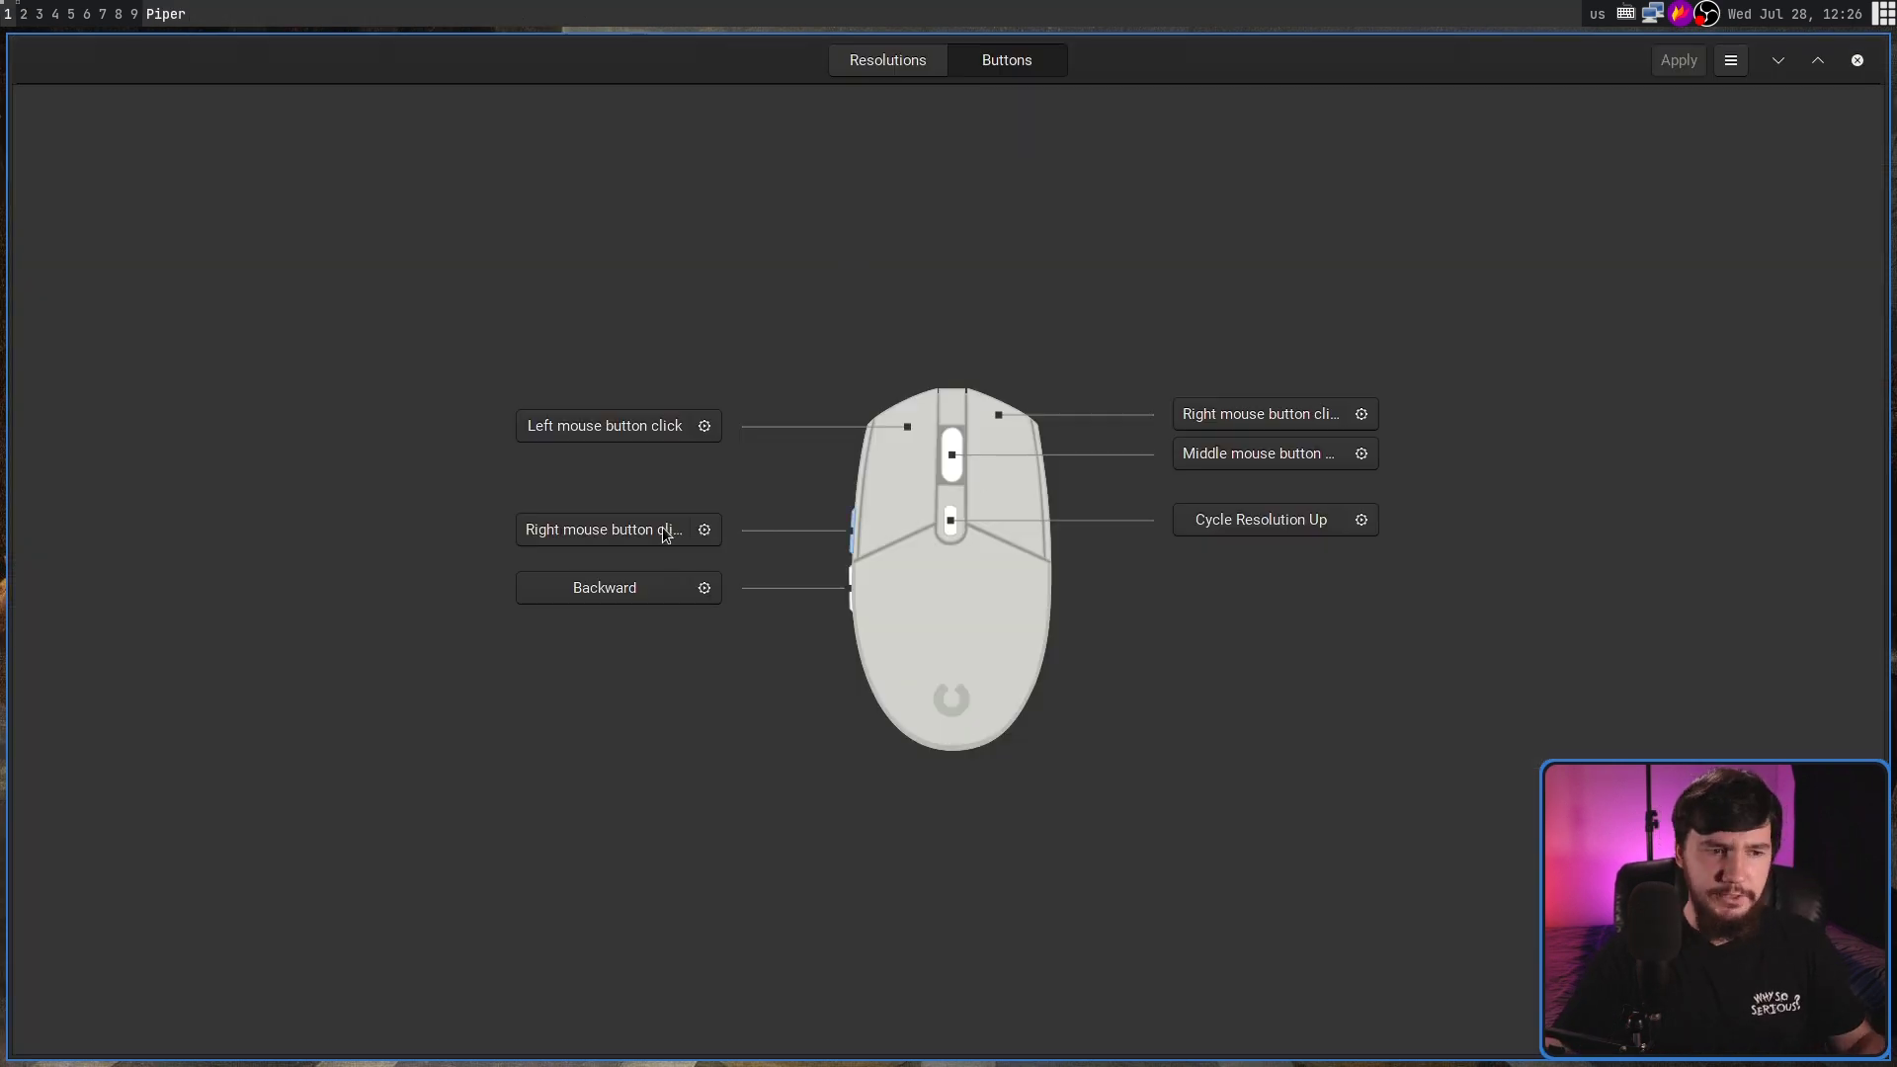
Assign button 4 a Send keystroke macro with the key sequence "hello" and apply it to the mouse
{"action": "left_click", "coordinate": [665, 534]}
{"action": "scroll", "coordinate": [897, 529], "scroll_direction": "down", "scroll_amount": 2}
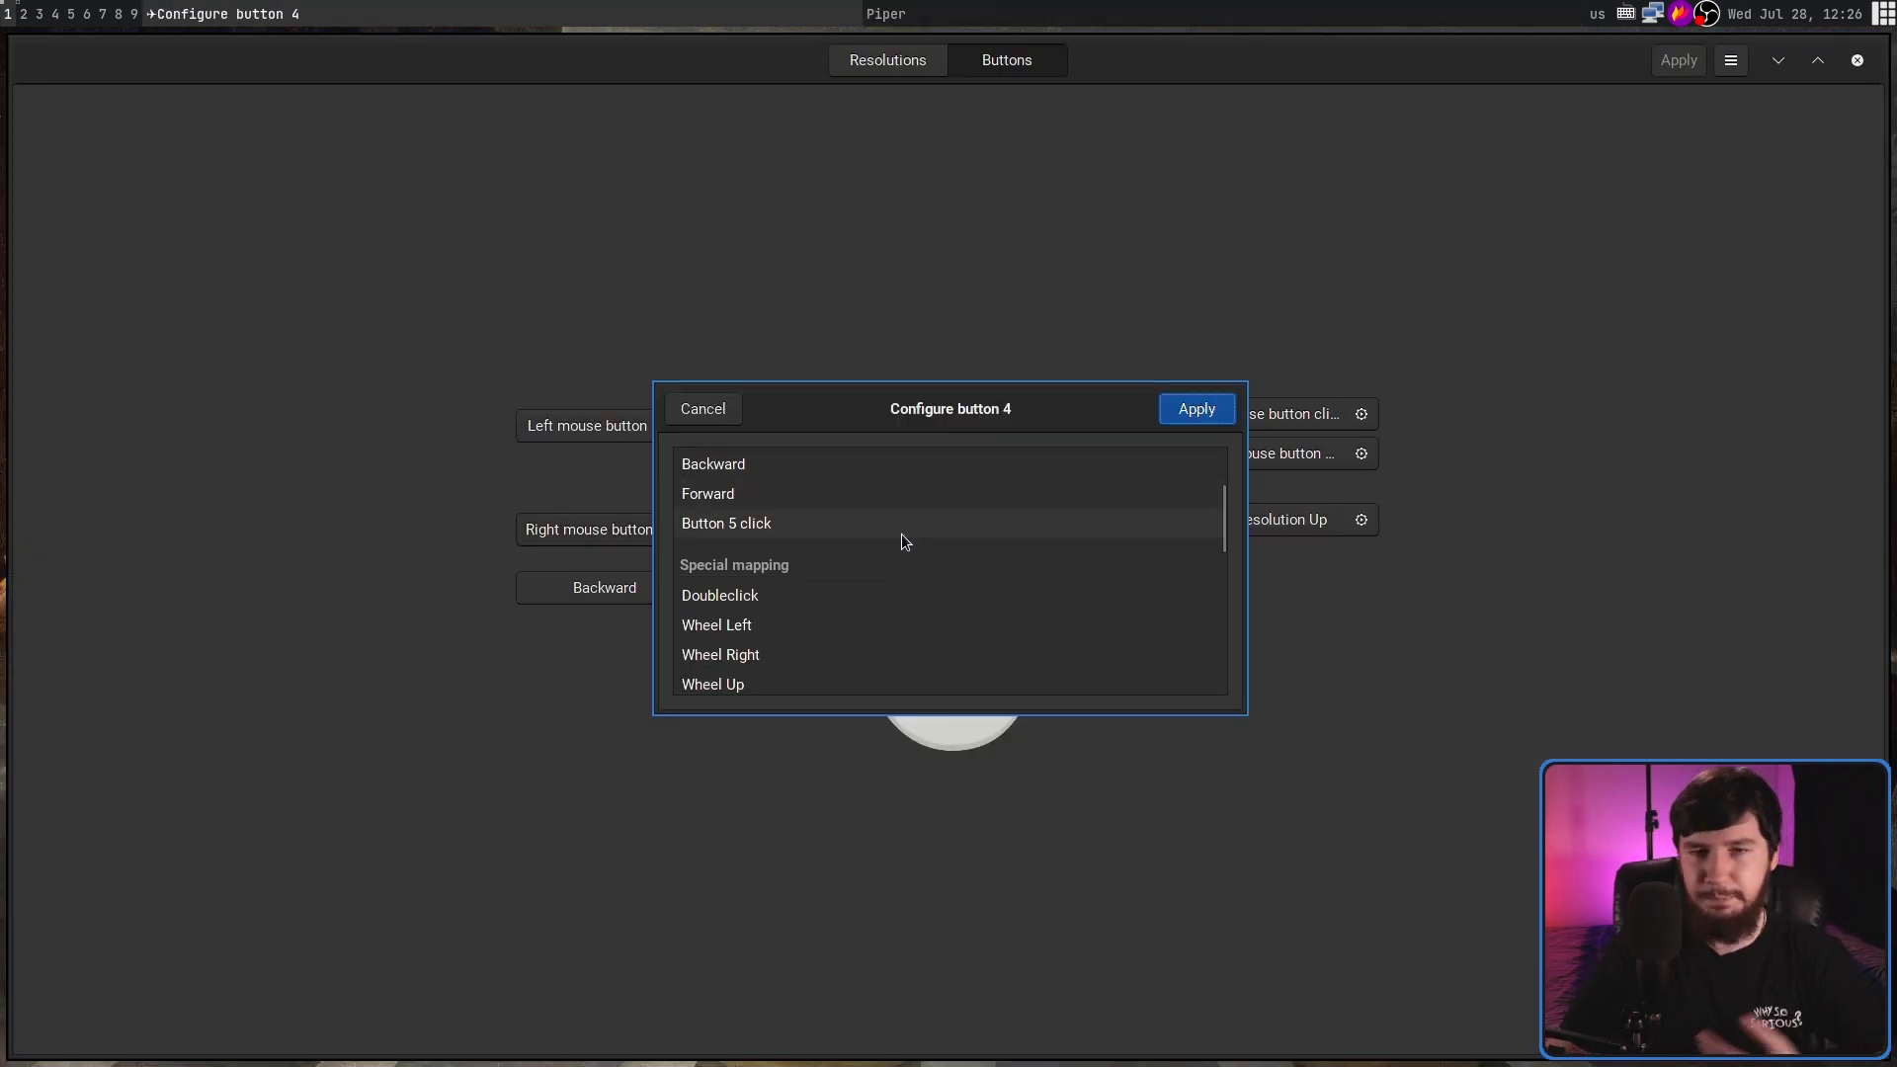
{"action": "scroll", "coordinate": [872, 555], "scroll_direction": "down", "scroll_amount": 2}
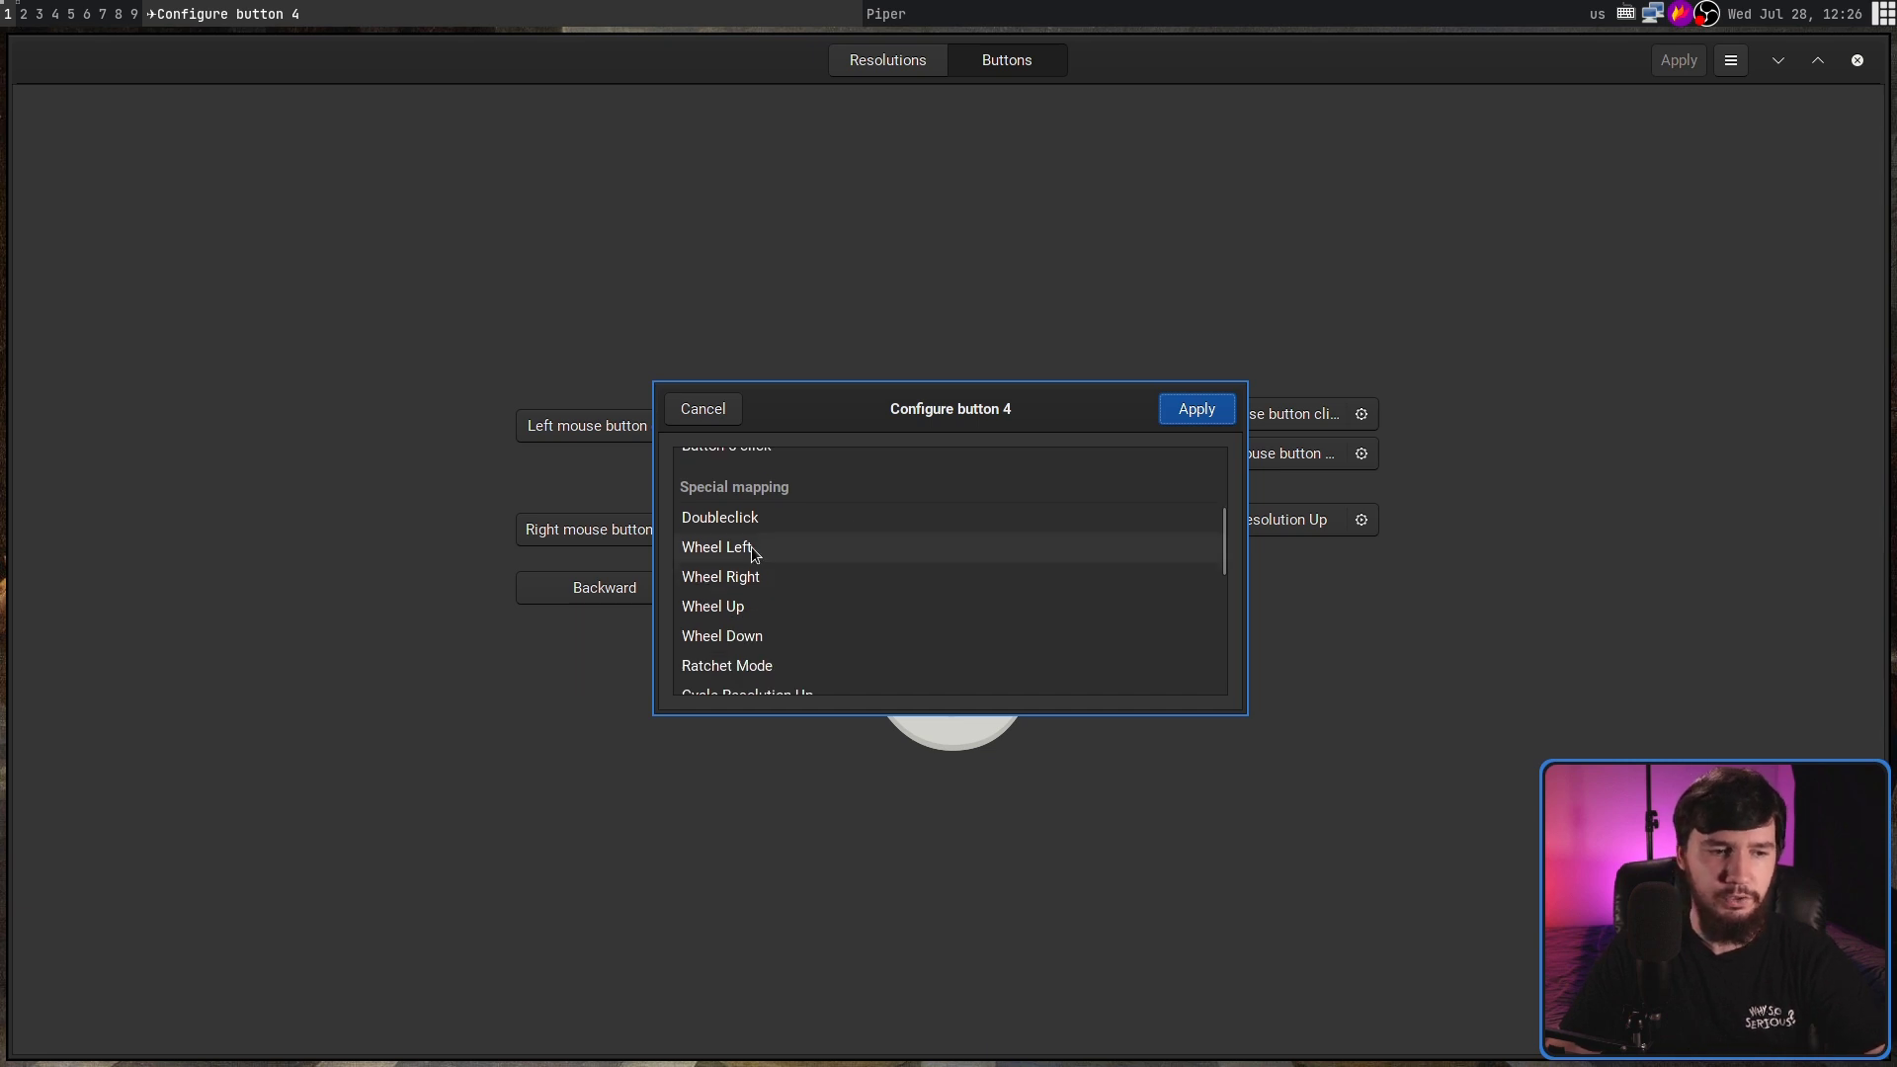
{"action": "scroll", "coordinate": [929, 593], "scroll_direction": "down", "scroll_amount": 3}
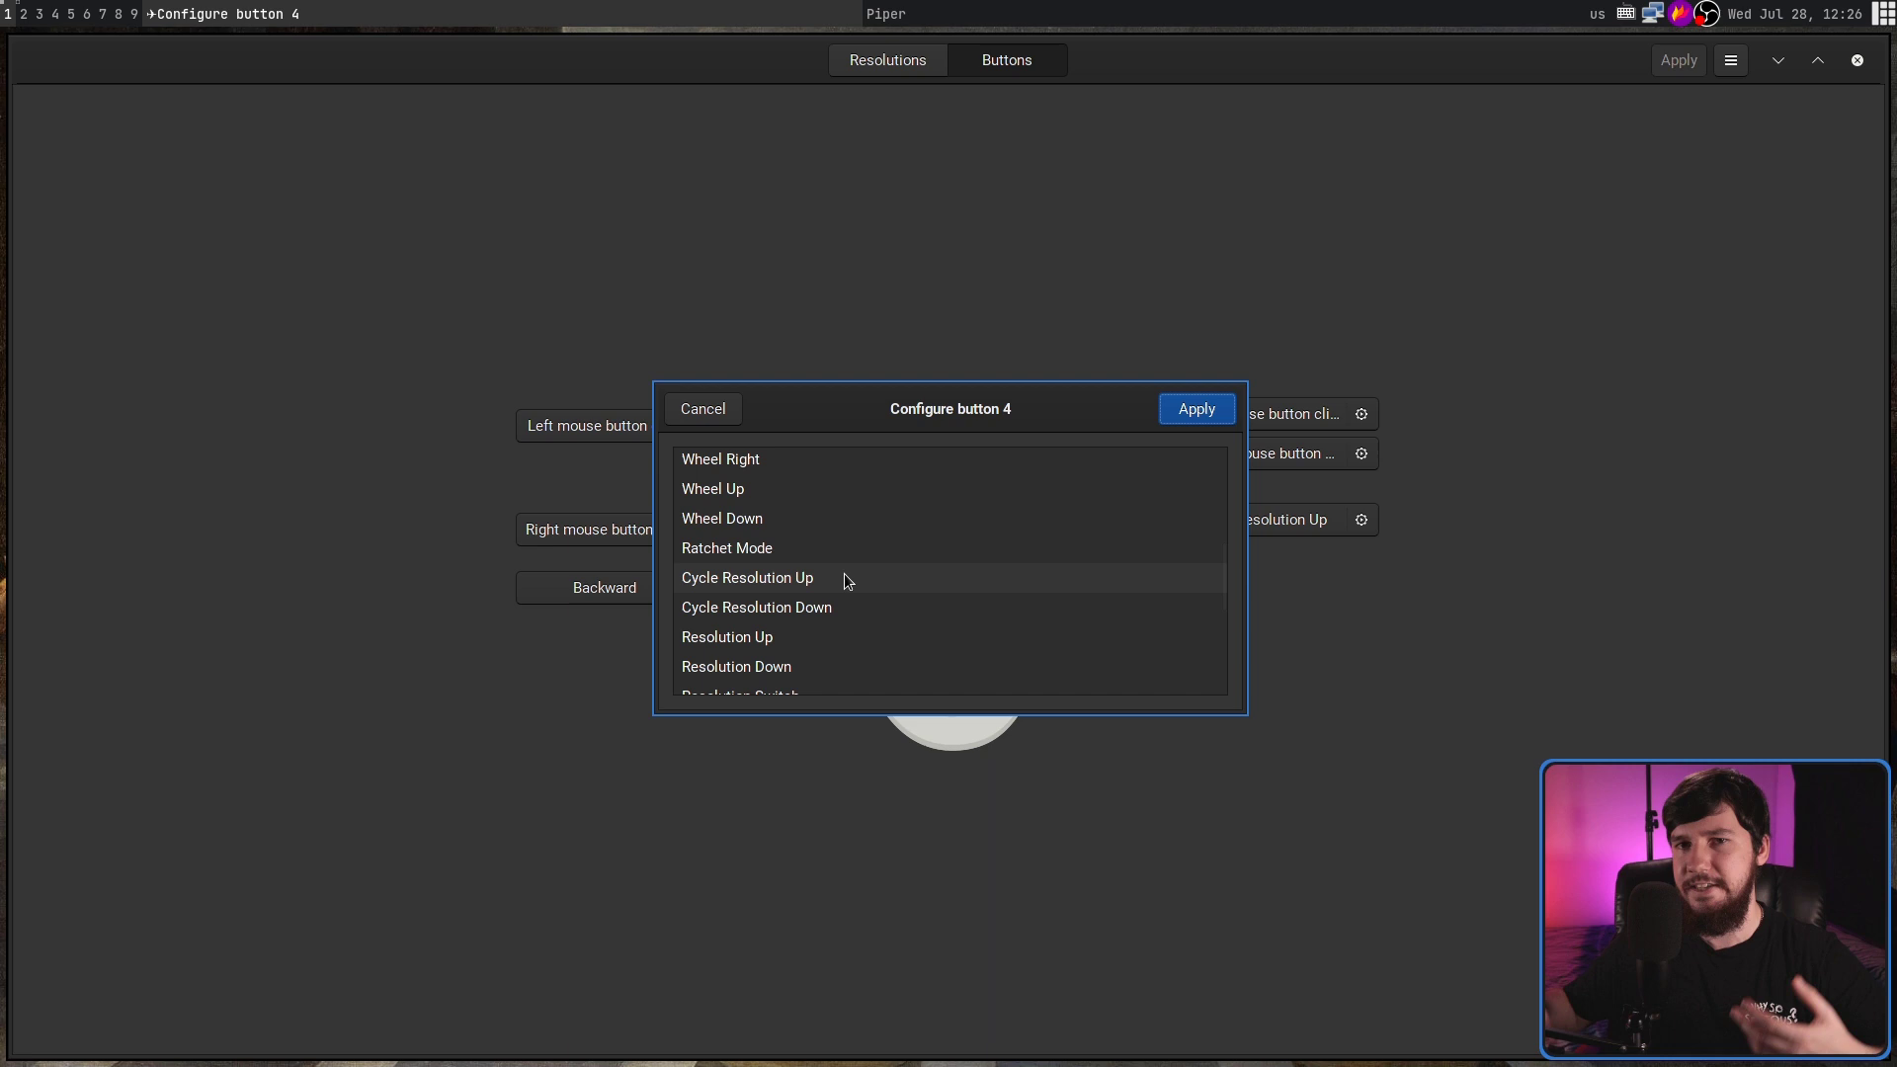
{"action": "scroll", "coordinate": [855, 573], "scroll_direction": "down", "scroll_amount": 2}
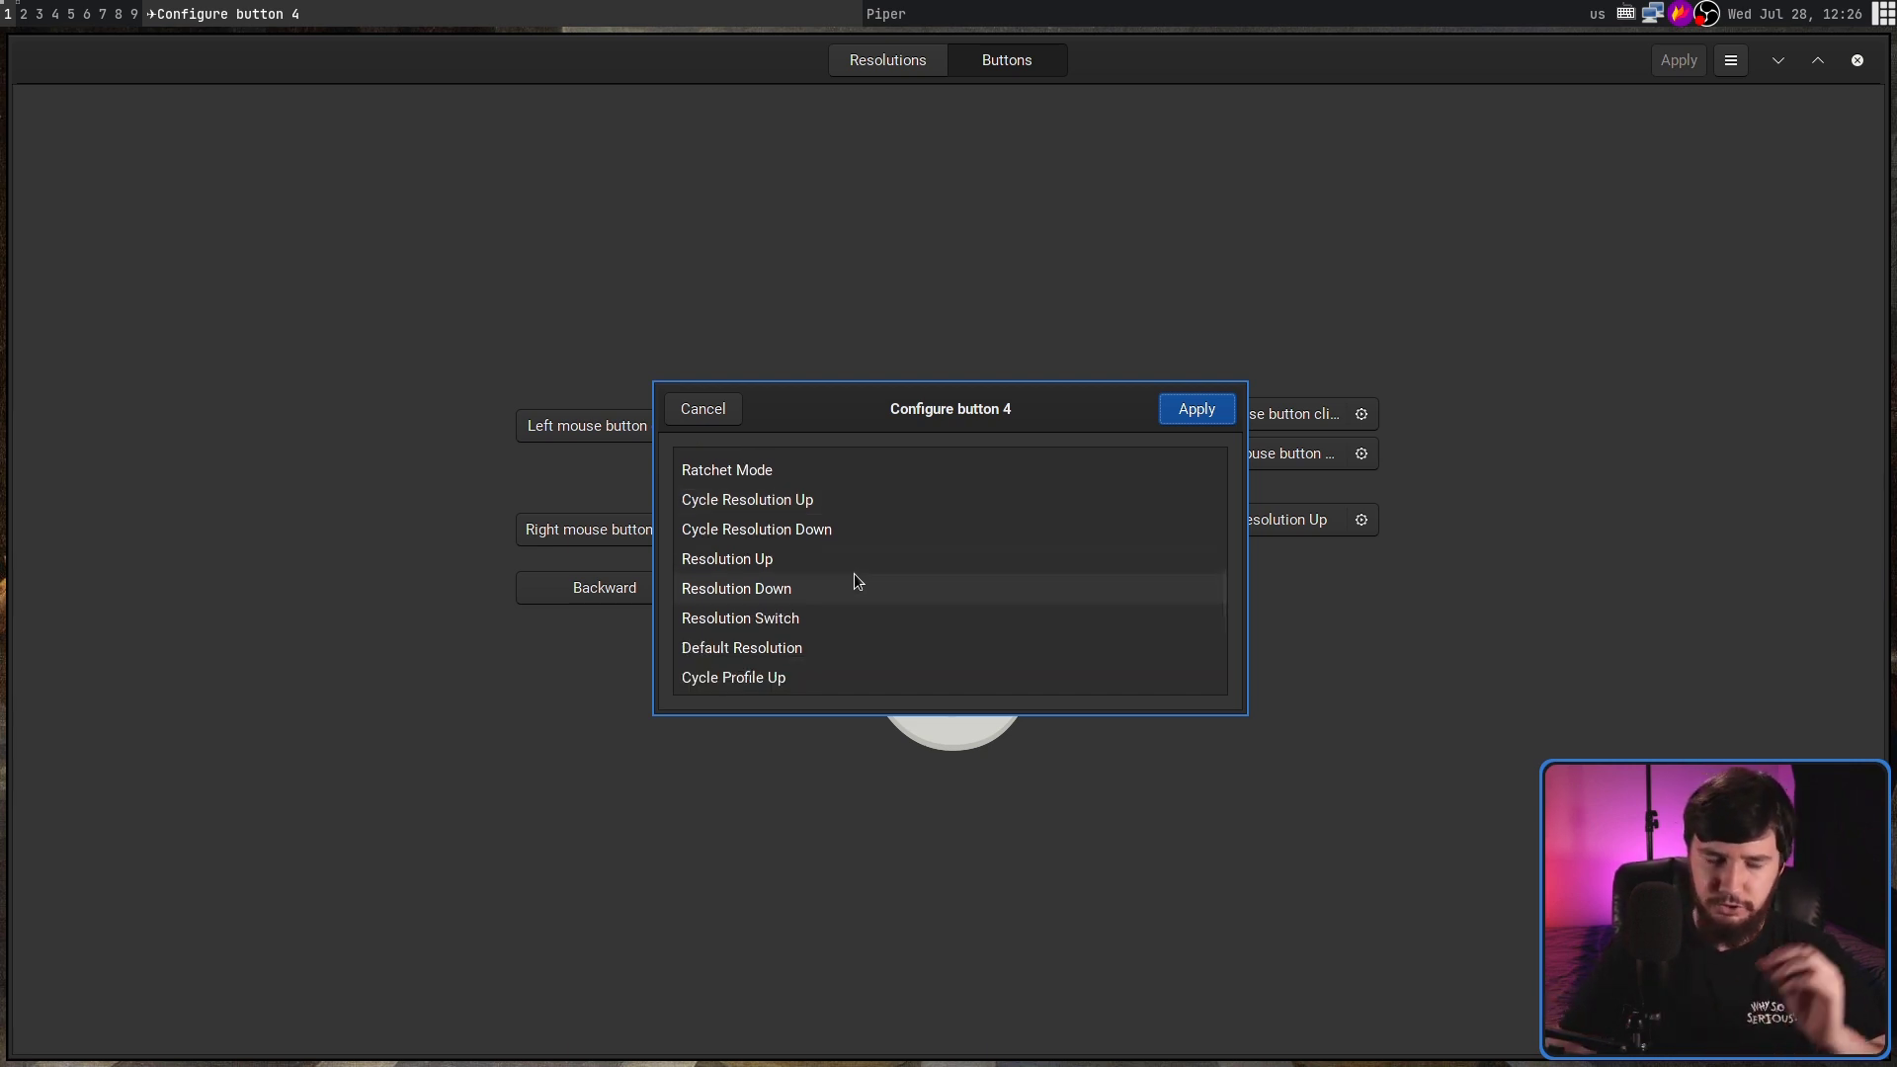
{"action": "scroll", "coordinate": [856, 578], "scroll_direction": "down", "scroll_amount": 5}
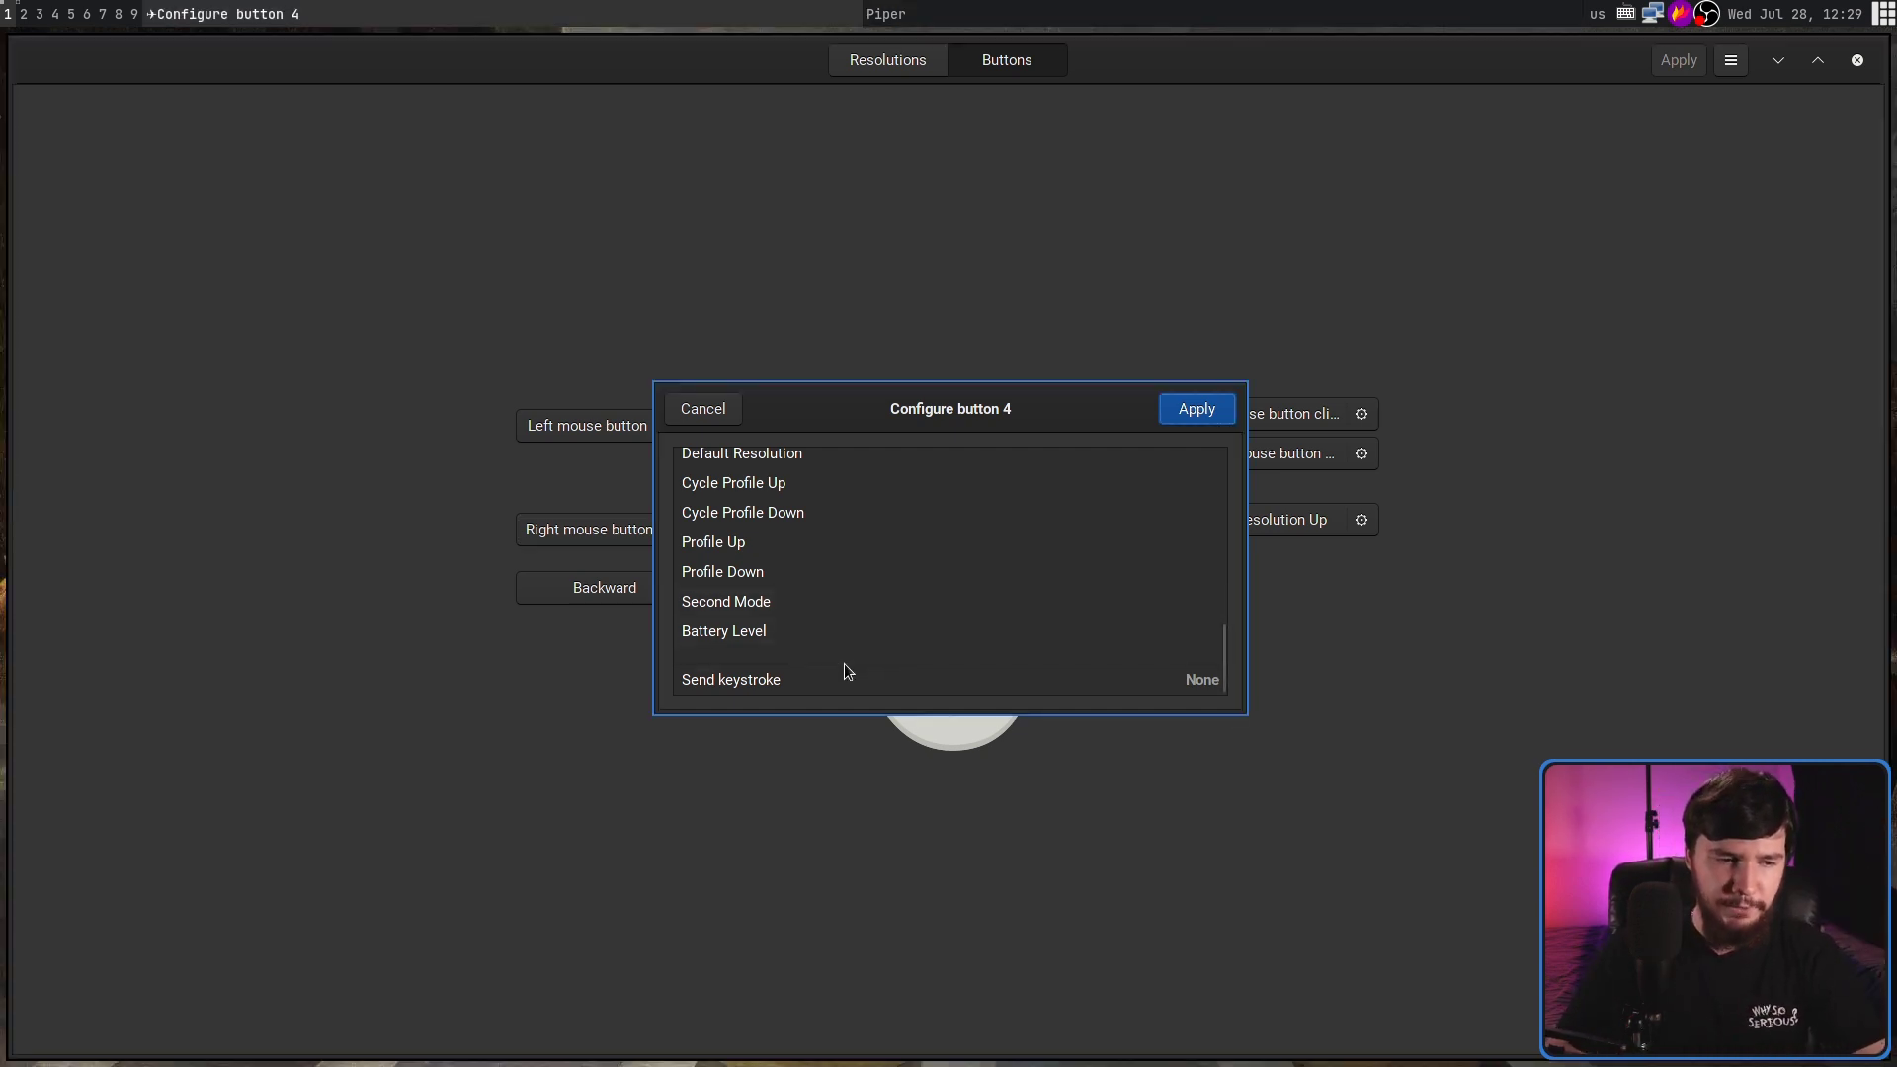
{"action": "left_click", "coordinate": [720, 681]}
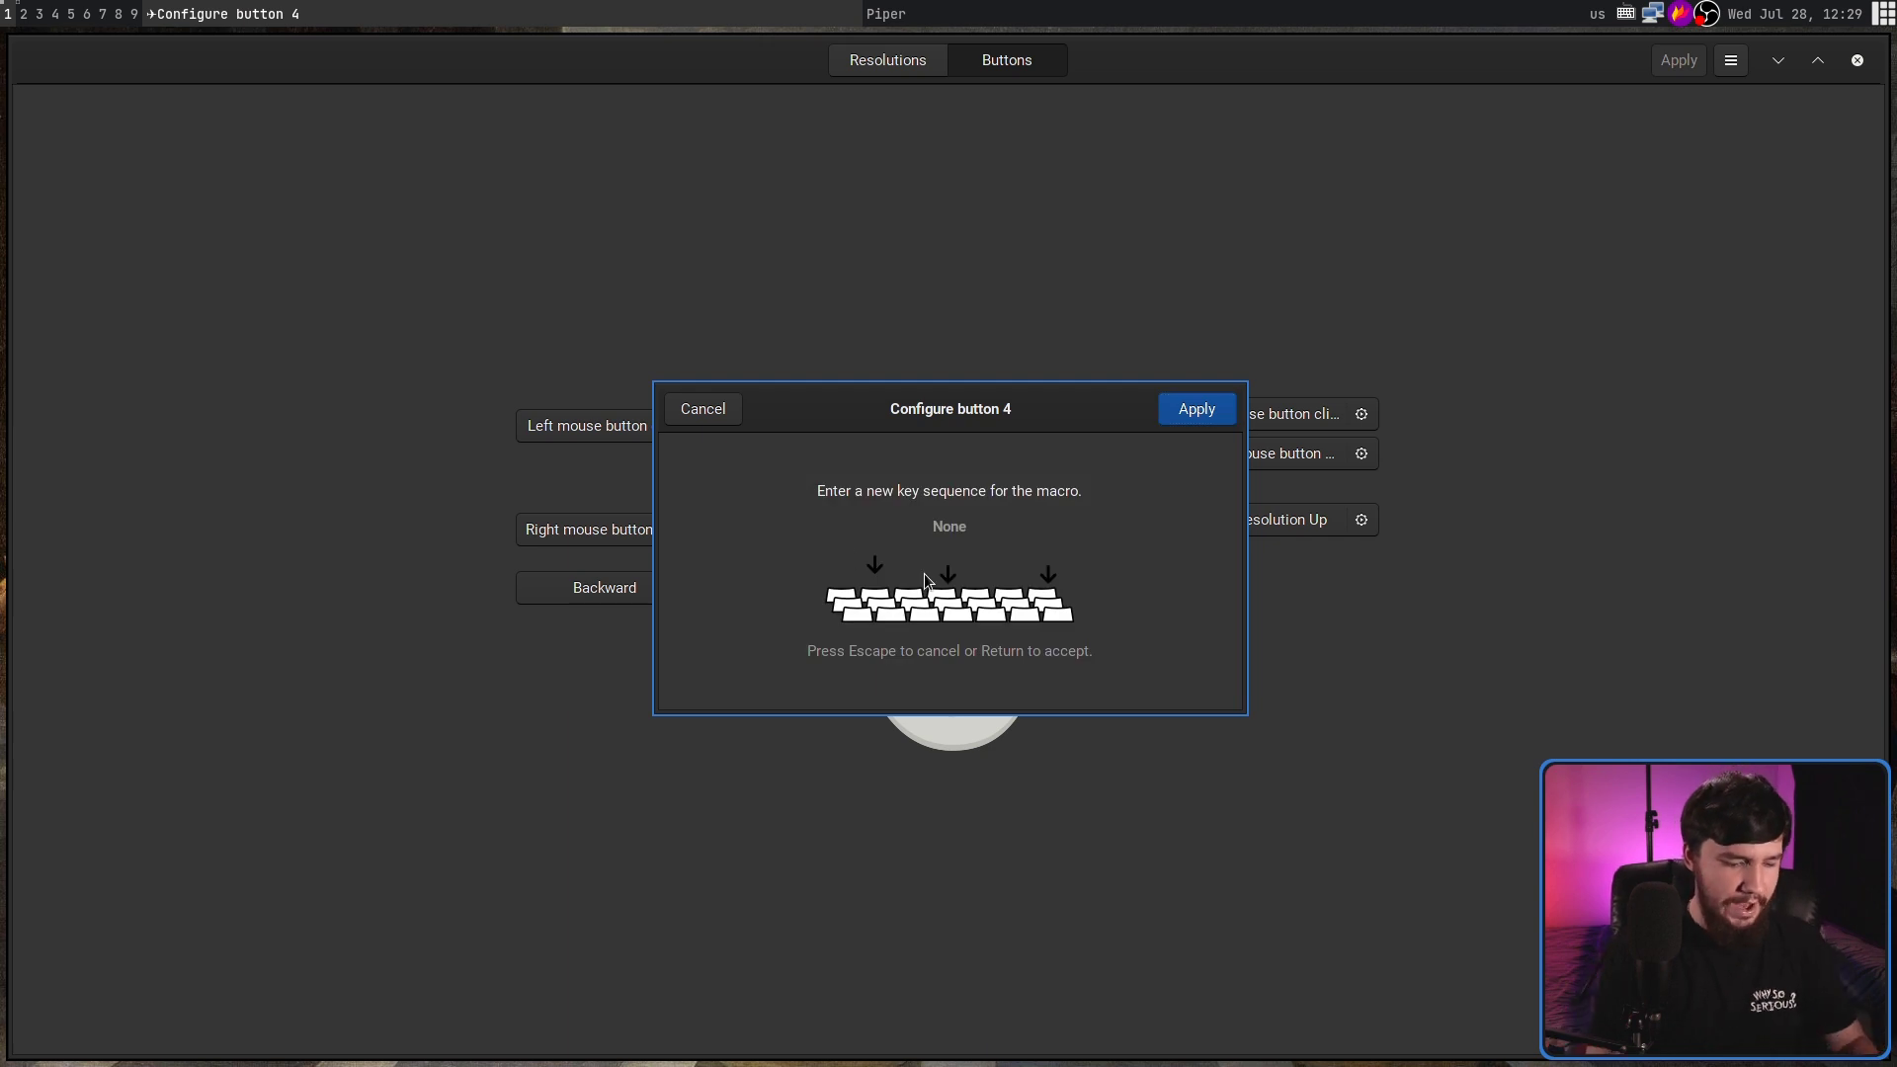
{"action": "type", "text": "hello"}
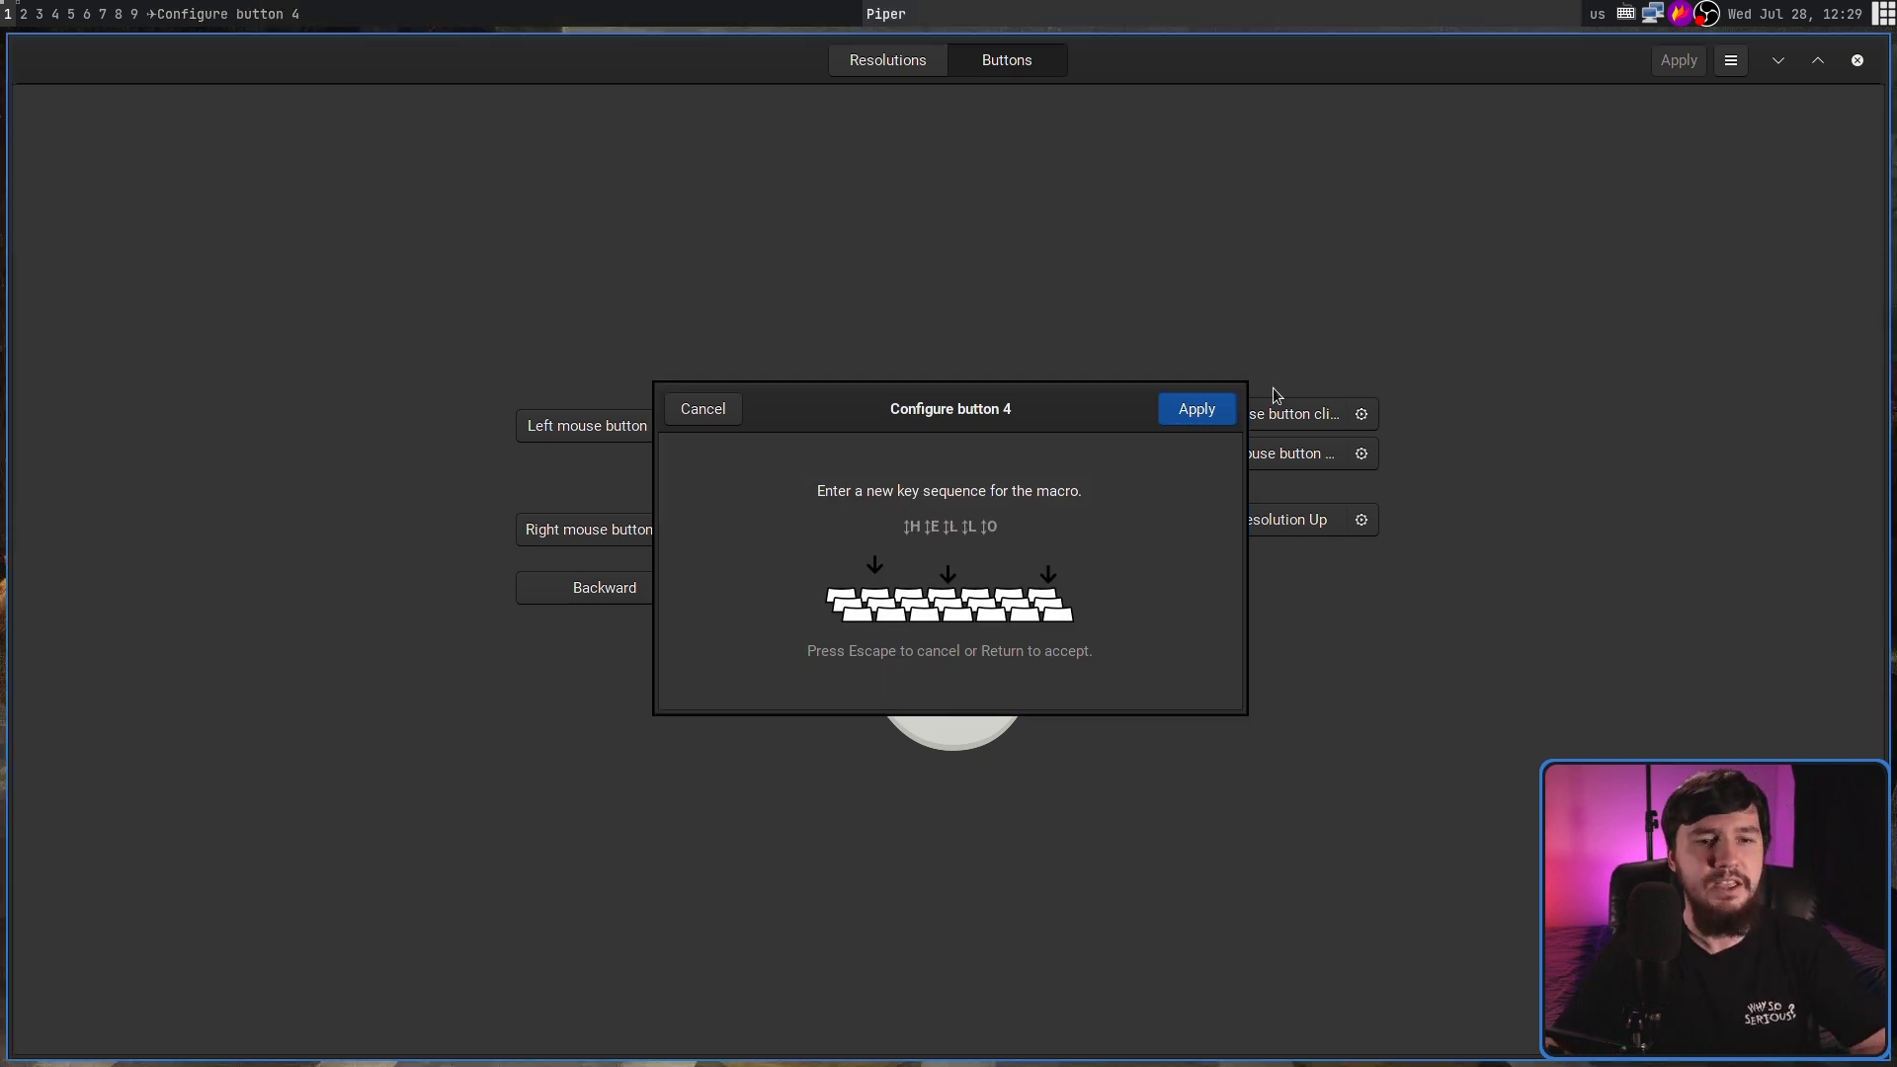
{"action": "left_click", "coordinate": [1217, 407]}
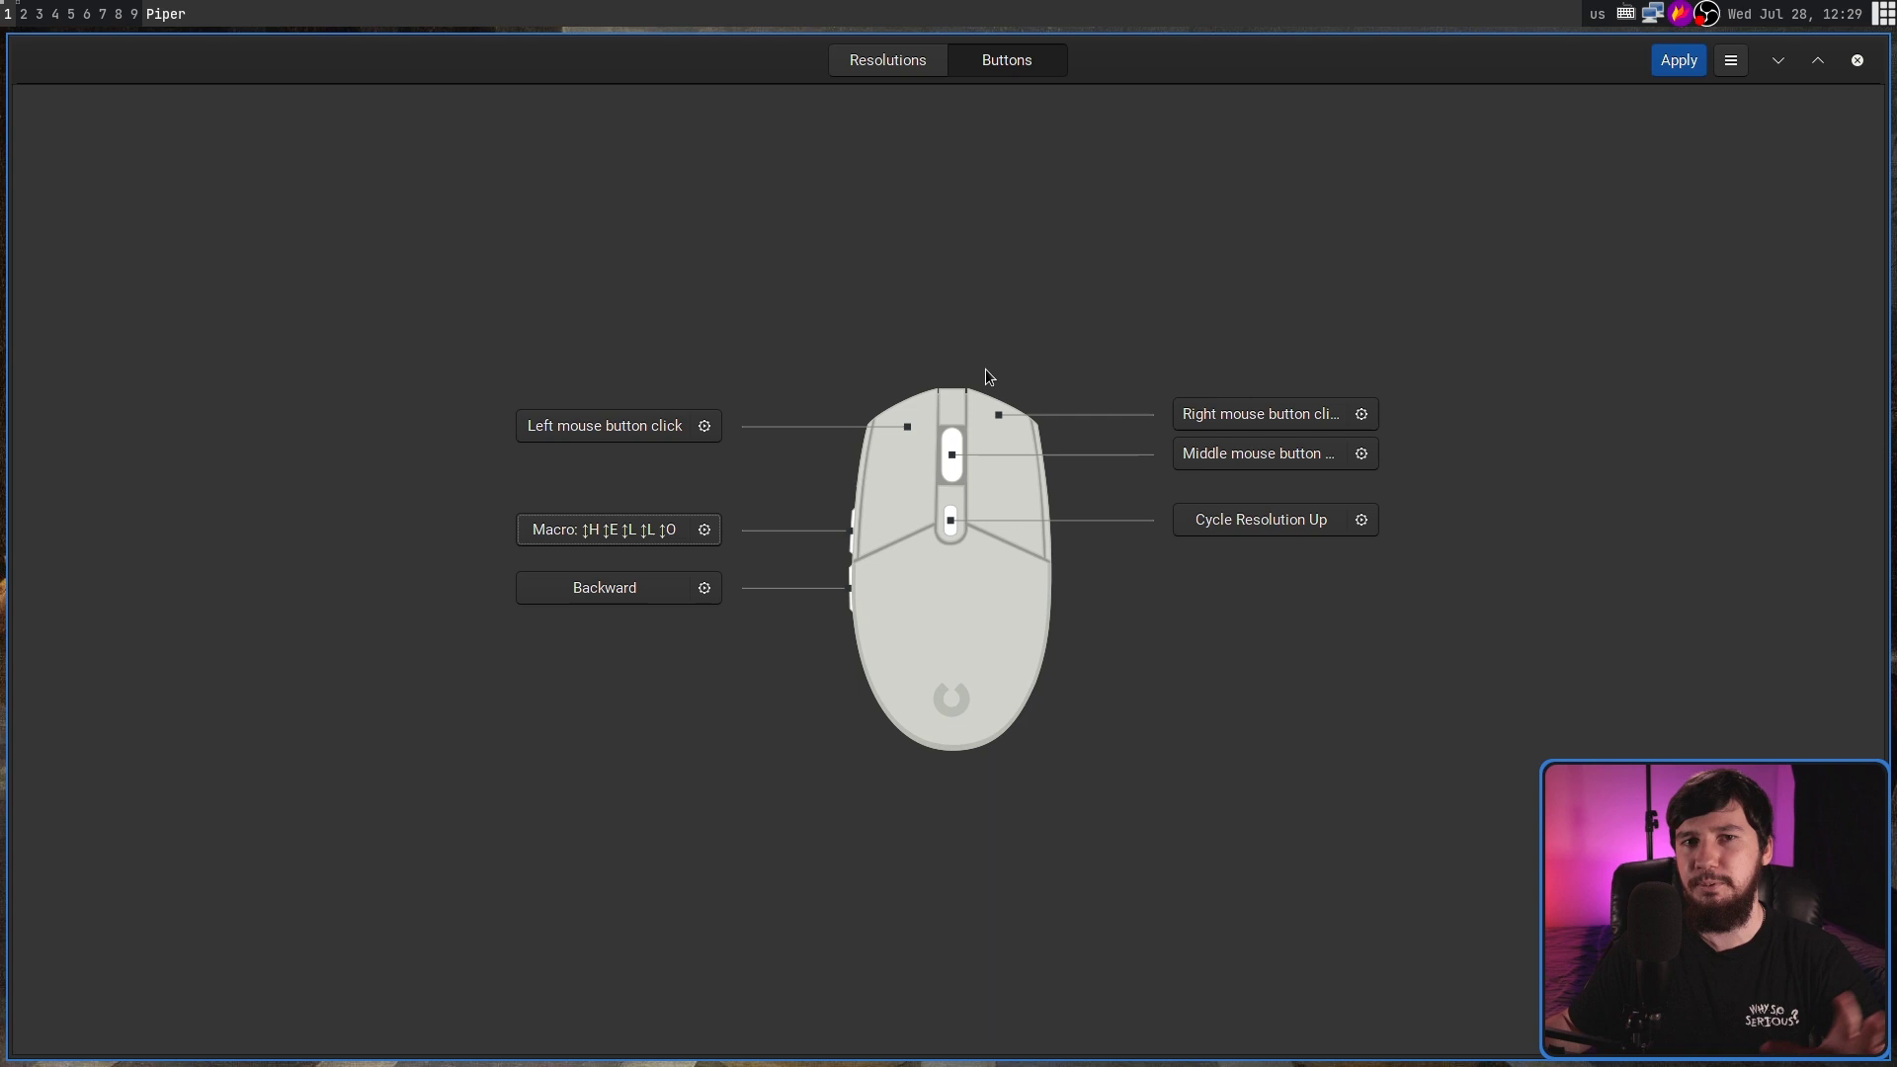
{"action": "left_click", "coordinate": [1660, 65]}
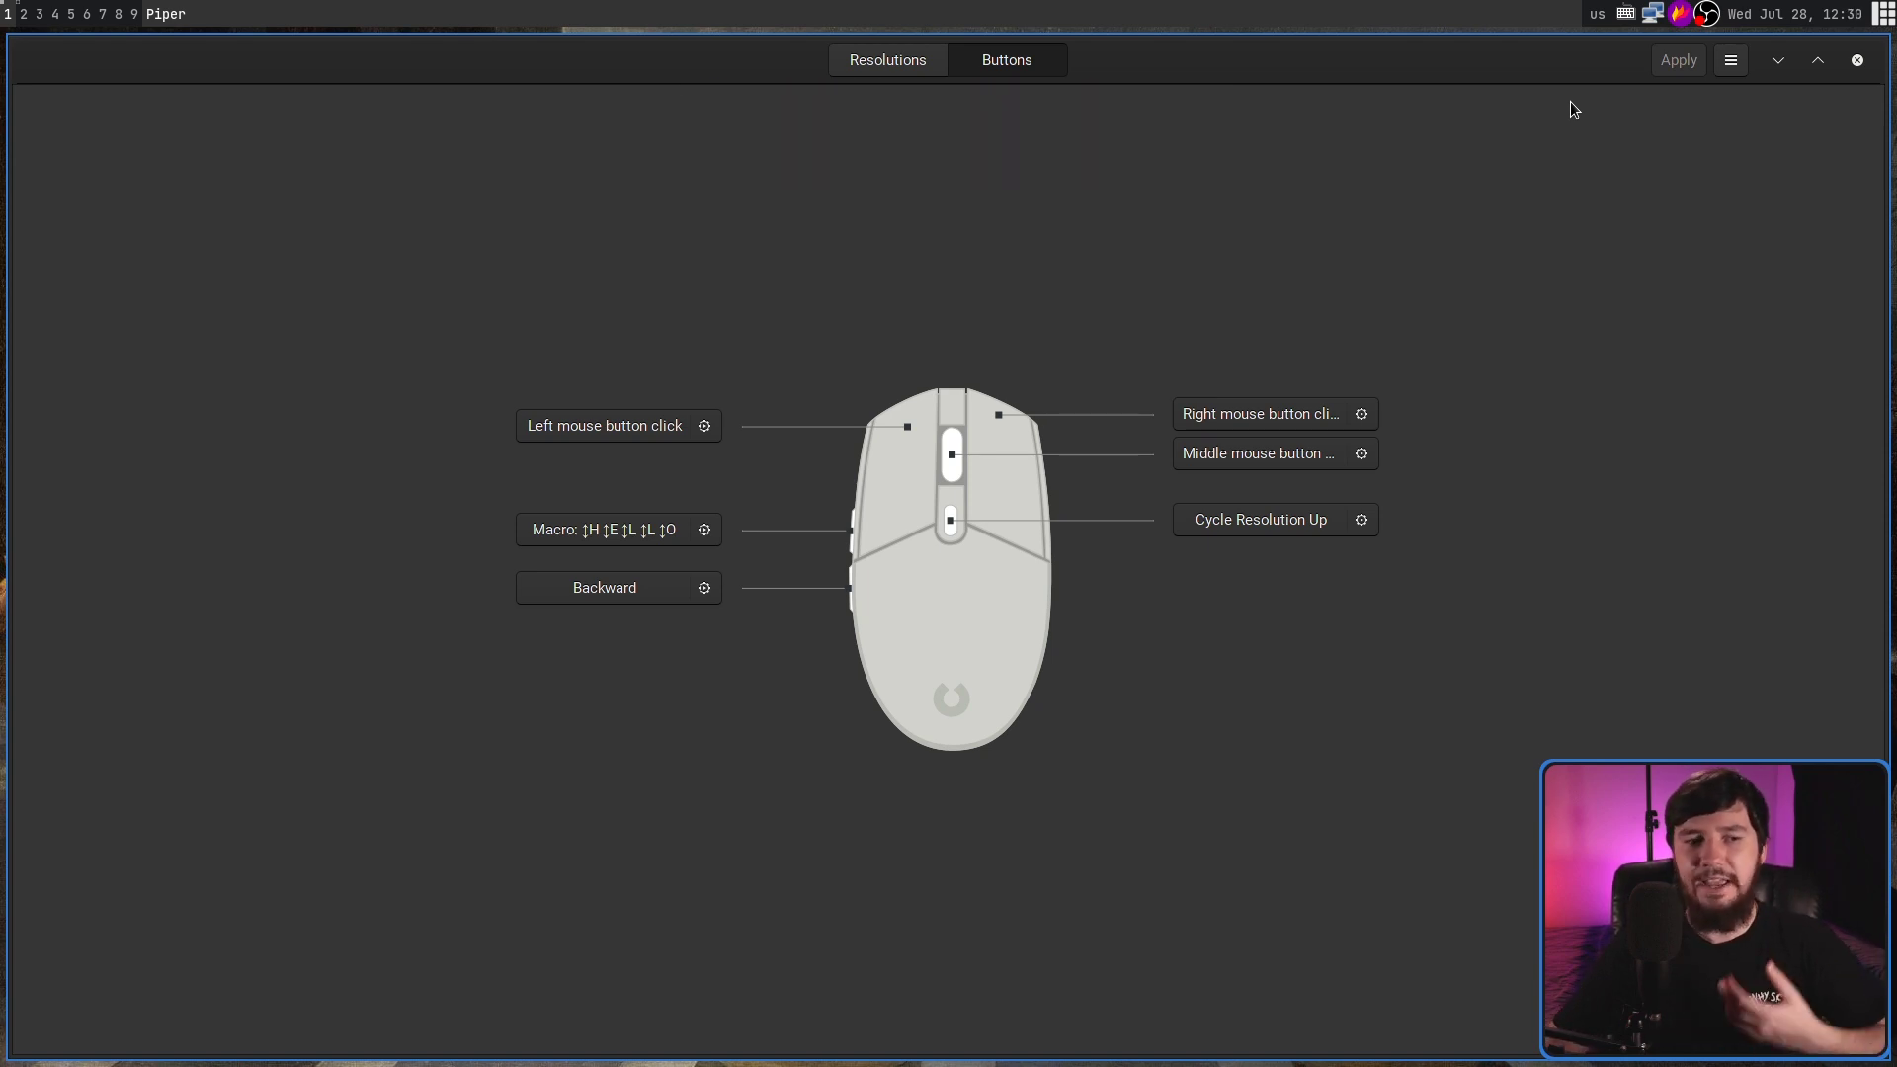
Replace button 4's macro with the single key H and apply the change to the mouse
{"action": "left_click", "coordinate": [644, 531]}
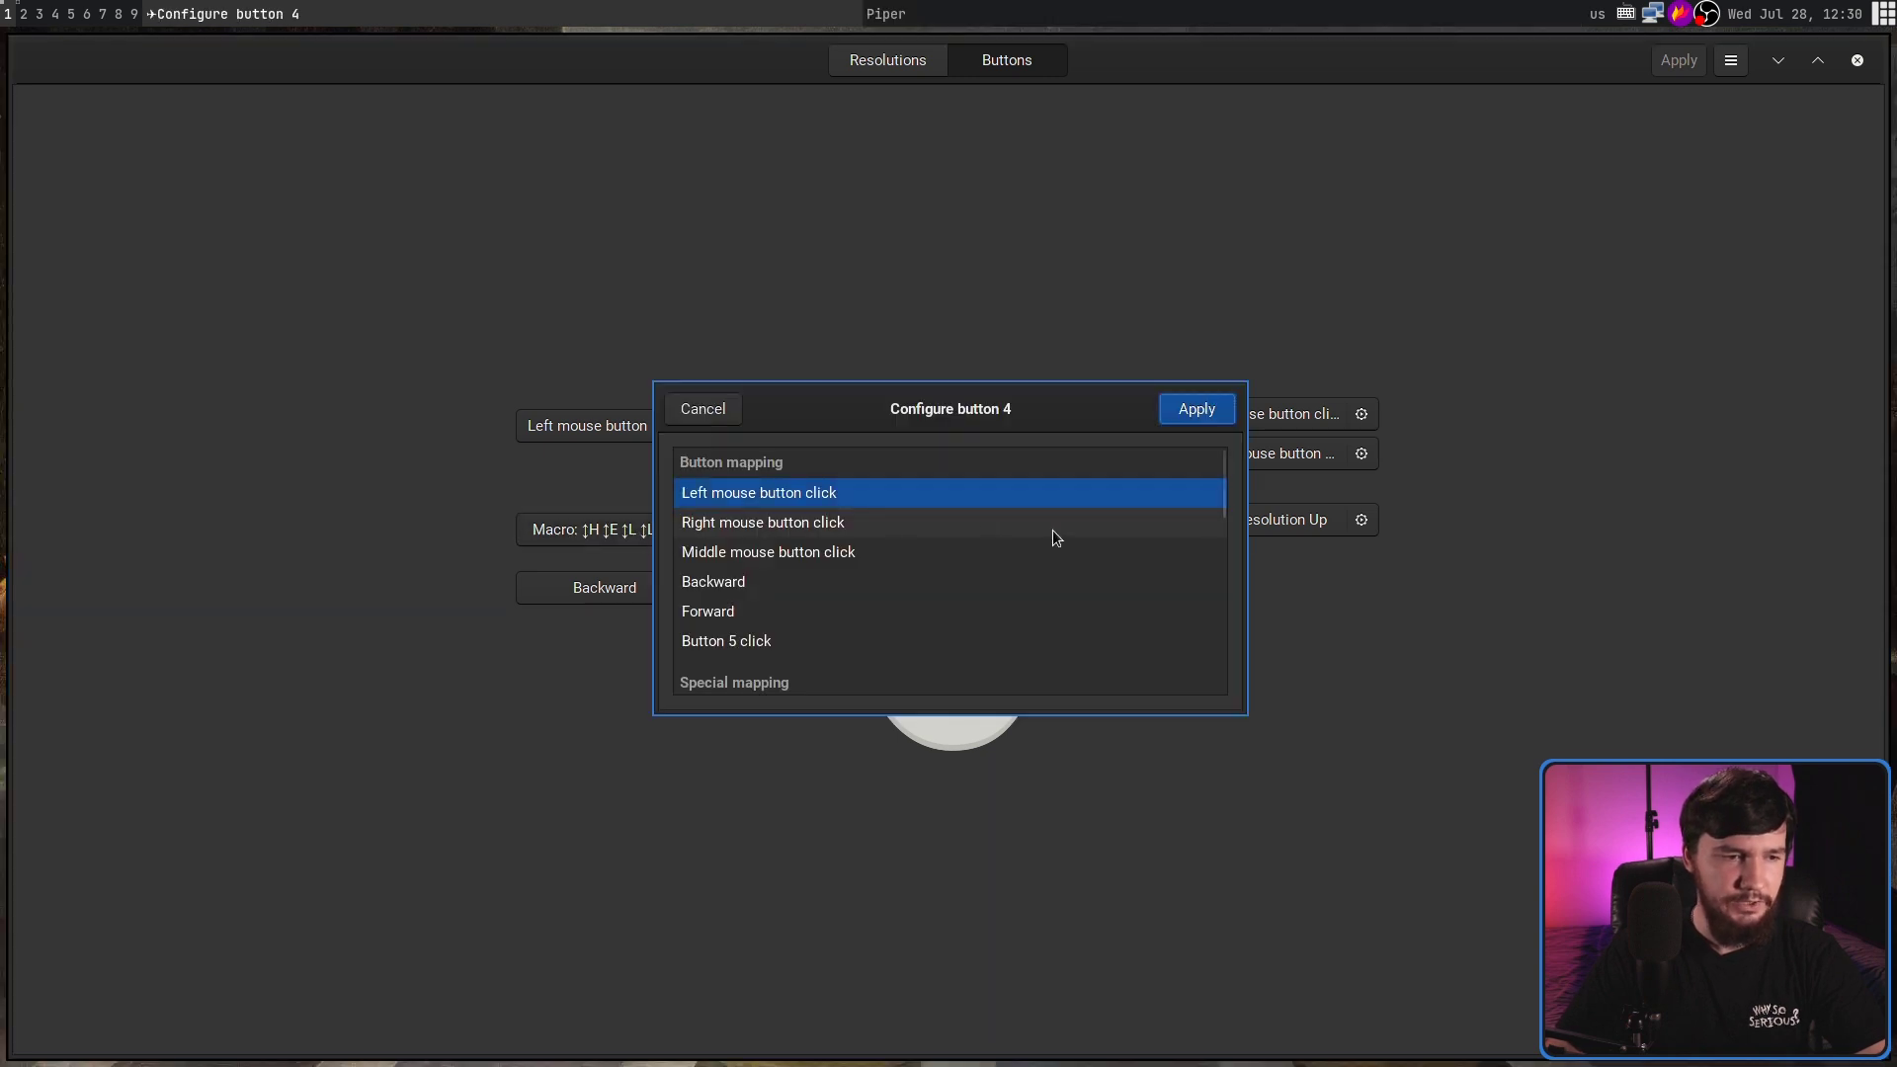
{"action": "scroll", "coordinate": [1052, 533], "scroll_direction": "down", "scroll_amount": 10}
{"action": "left_click", "coordinate": [764, 689]}
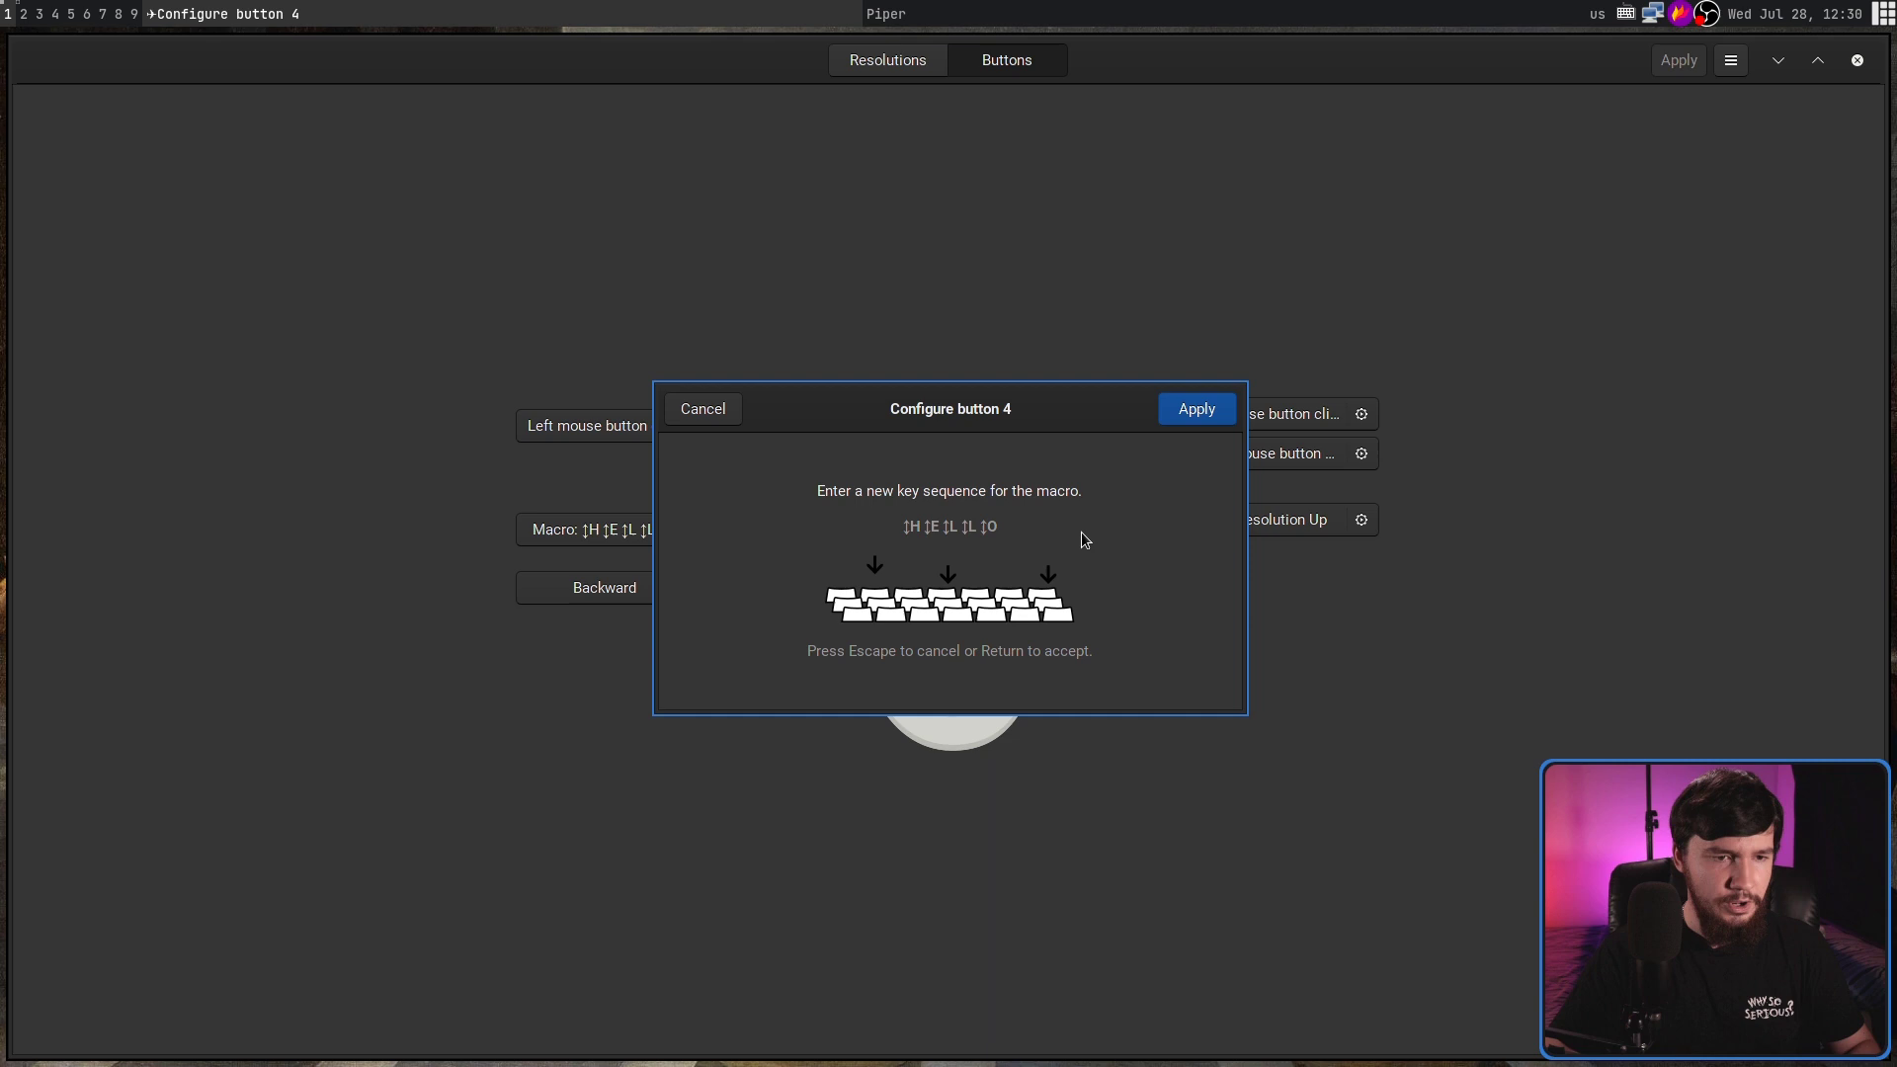
{"action": "left_click", "coordinate": [1197, 409]}
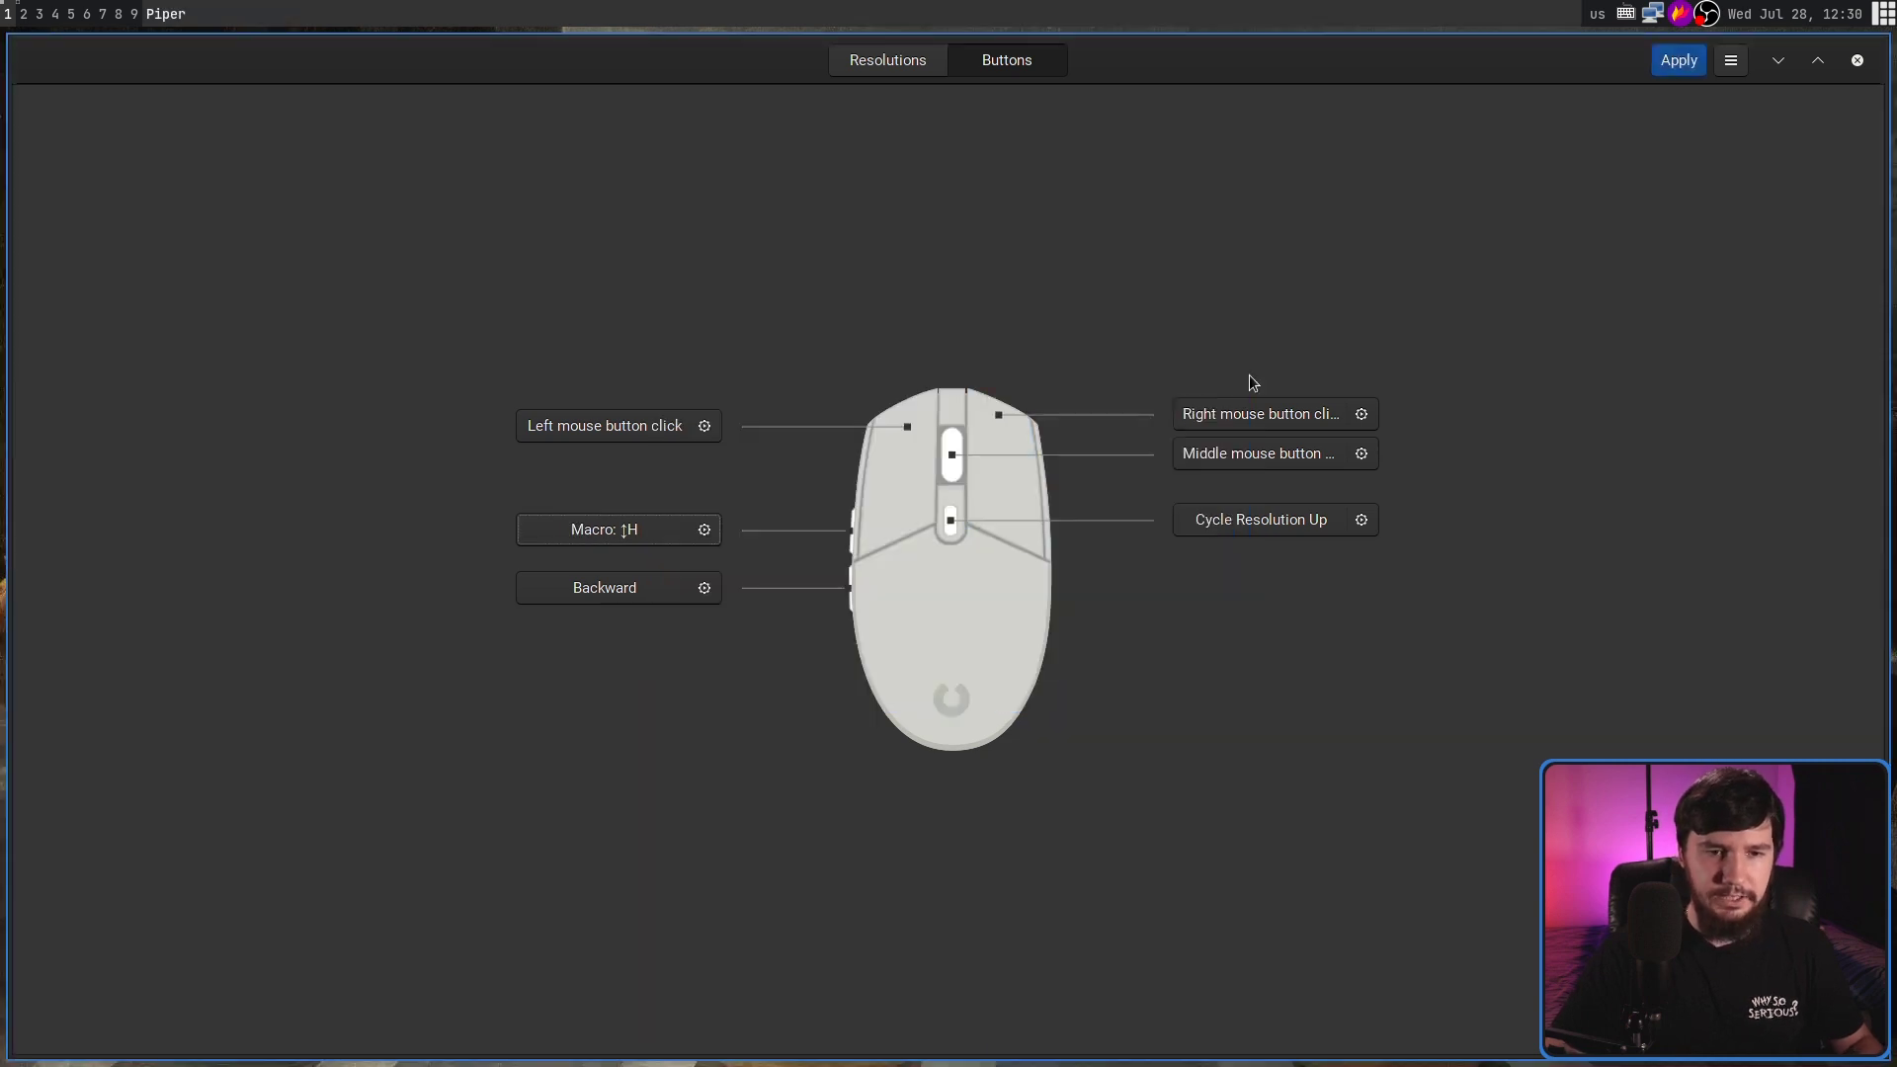
{"action": "left_click", "coordinate": [1685, 64]}
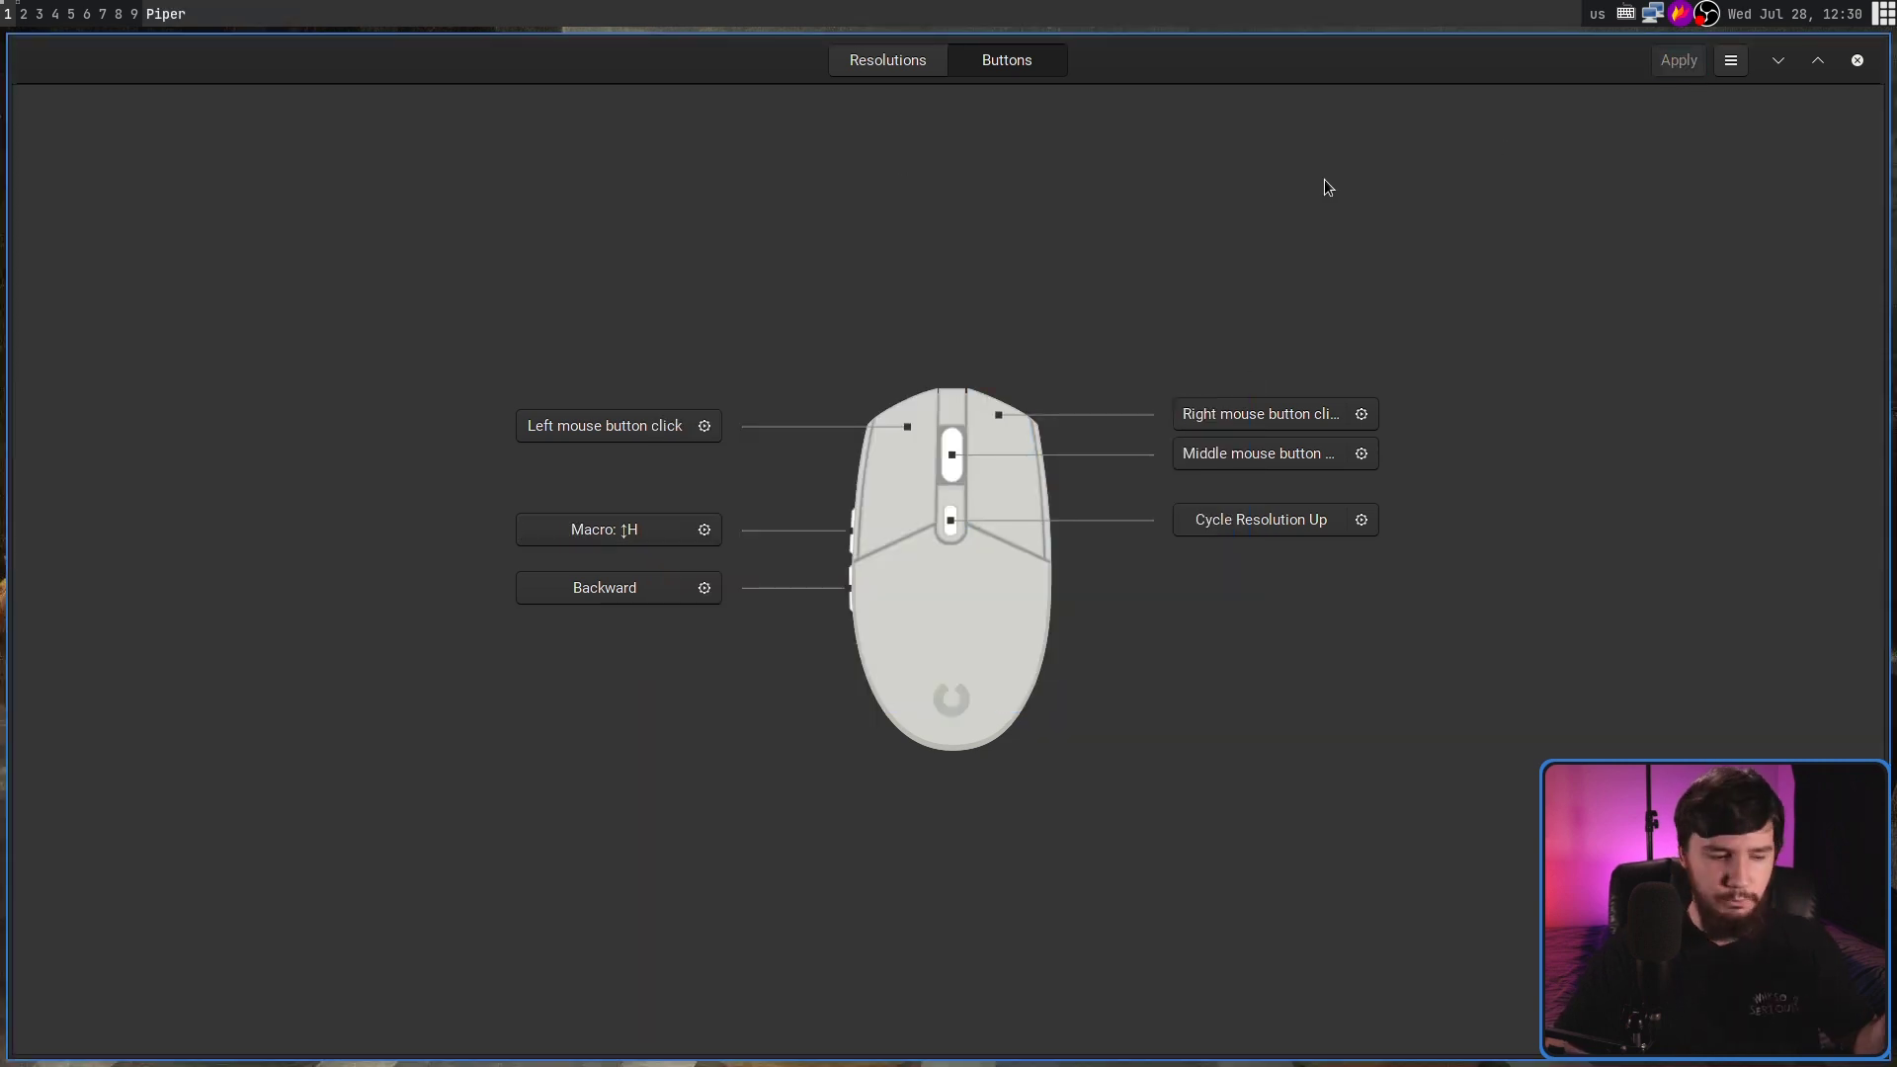
Switch to YouTube Studio in Brave and test the macro by entering "hh" in the channel search field
{"action": "key", "text": "super+2"}
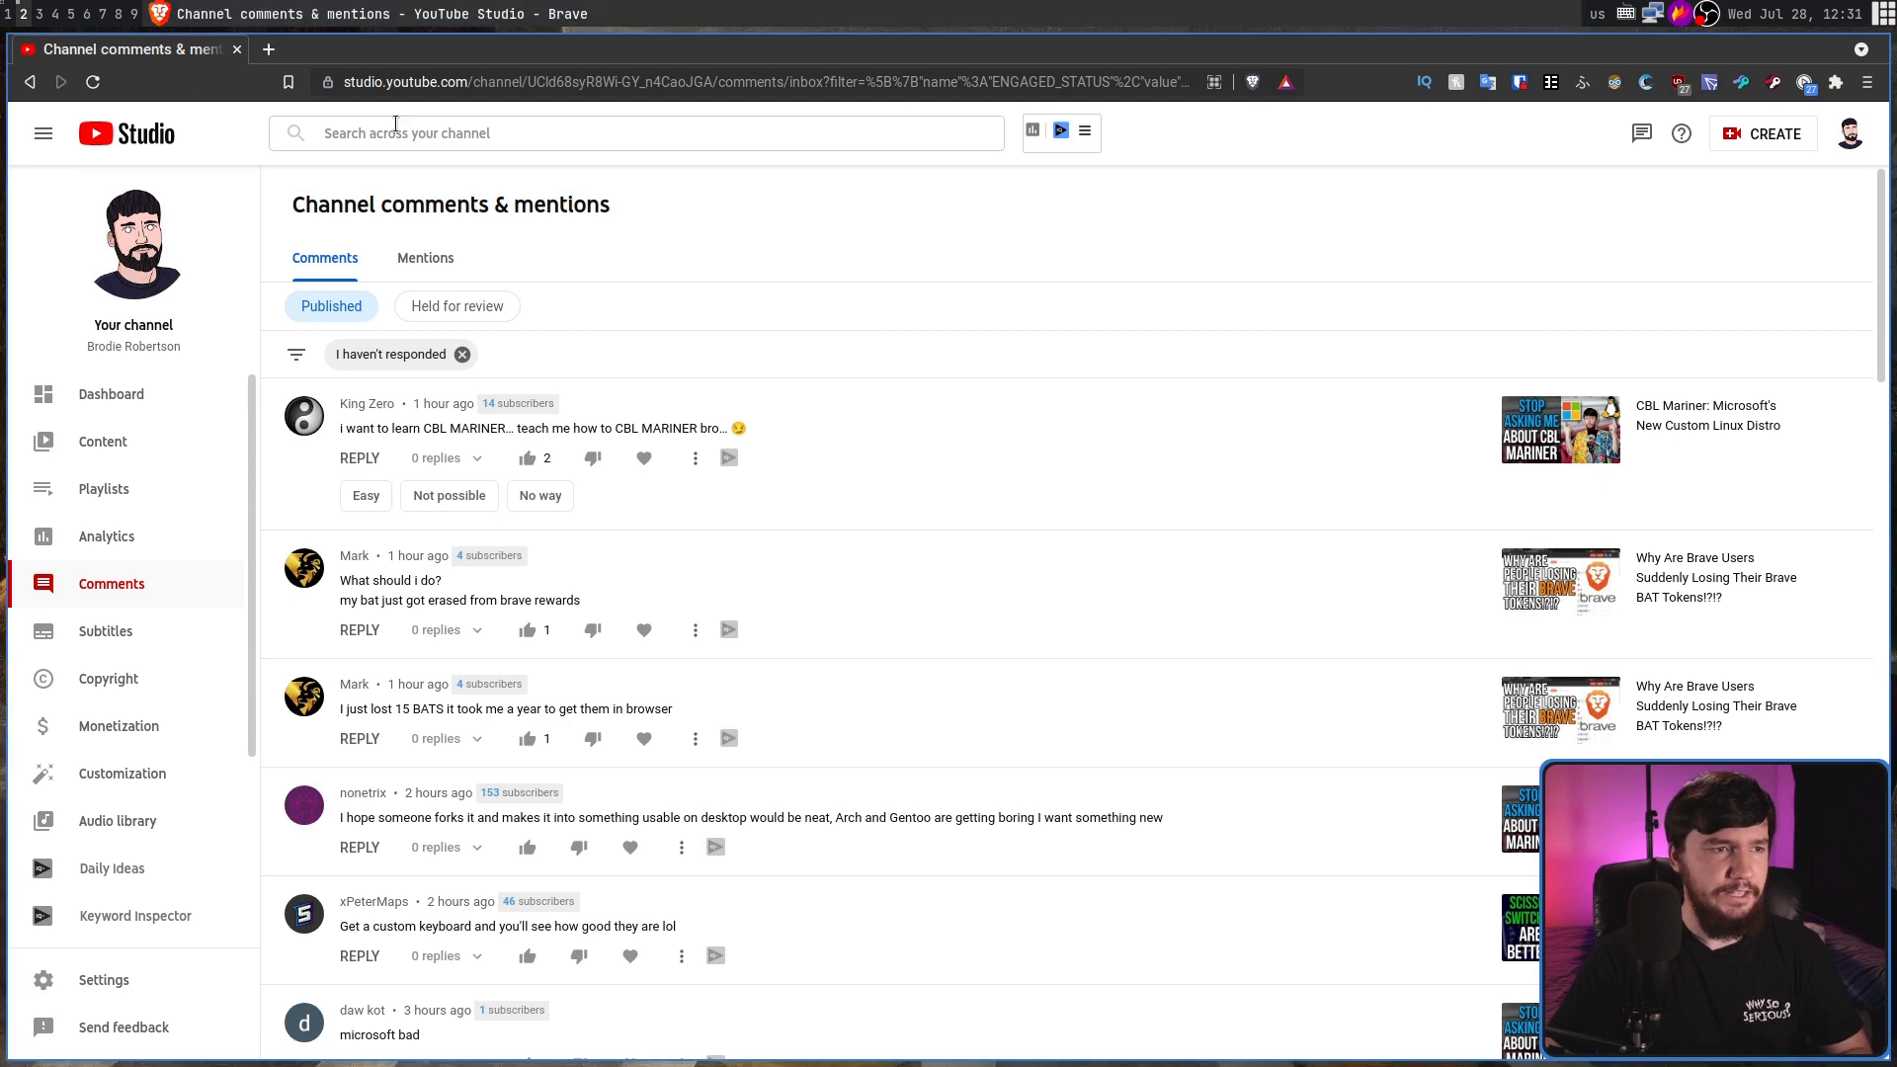
{"action": "left_click", "coordinate": [395, 125]}
{"action": "type", "text": "hh"}
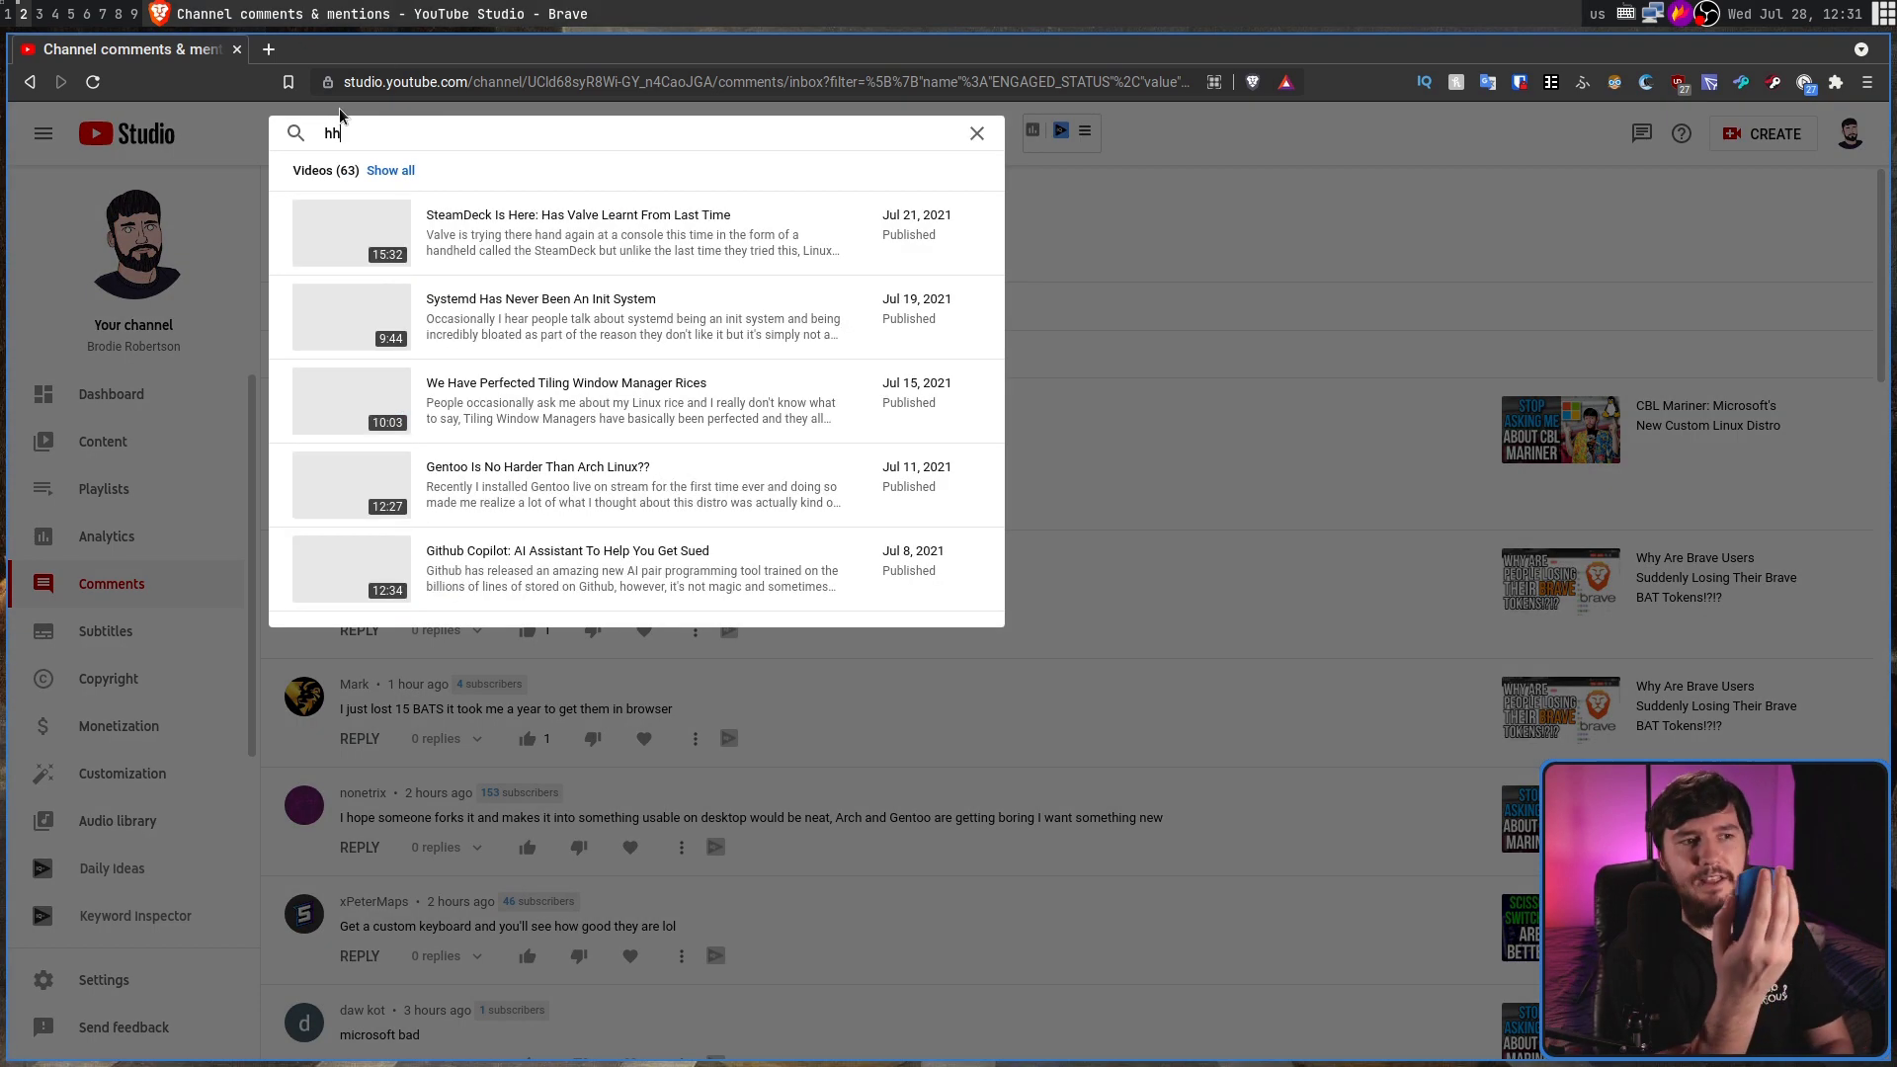
Continue testing the H macro by filling the channel search field with a run of h characters, and return to Piper
{"action": "type", "text": "hhhhhhhhh"}
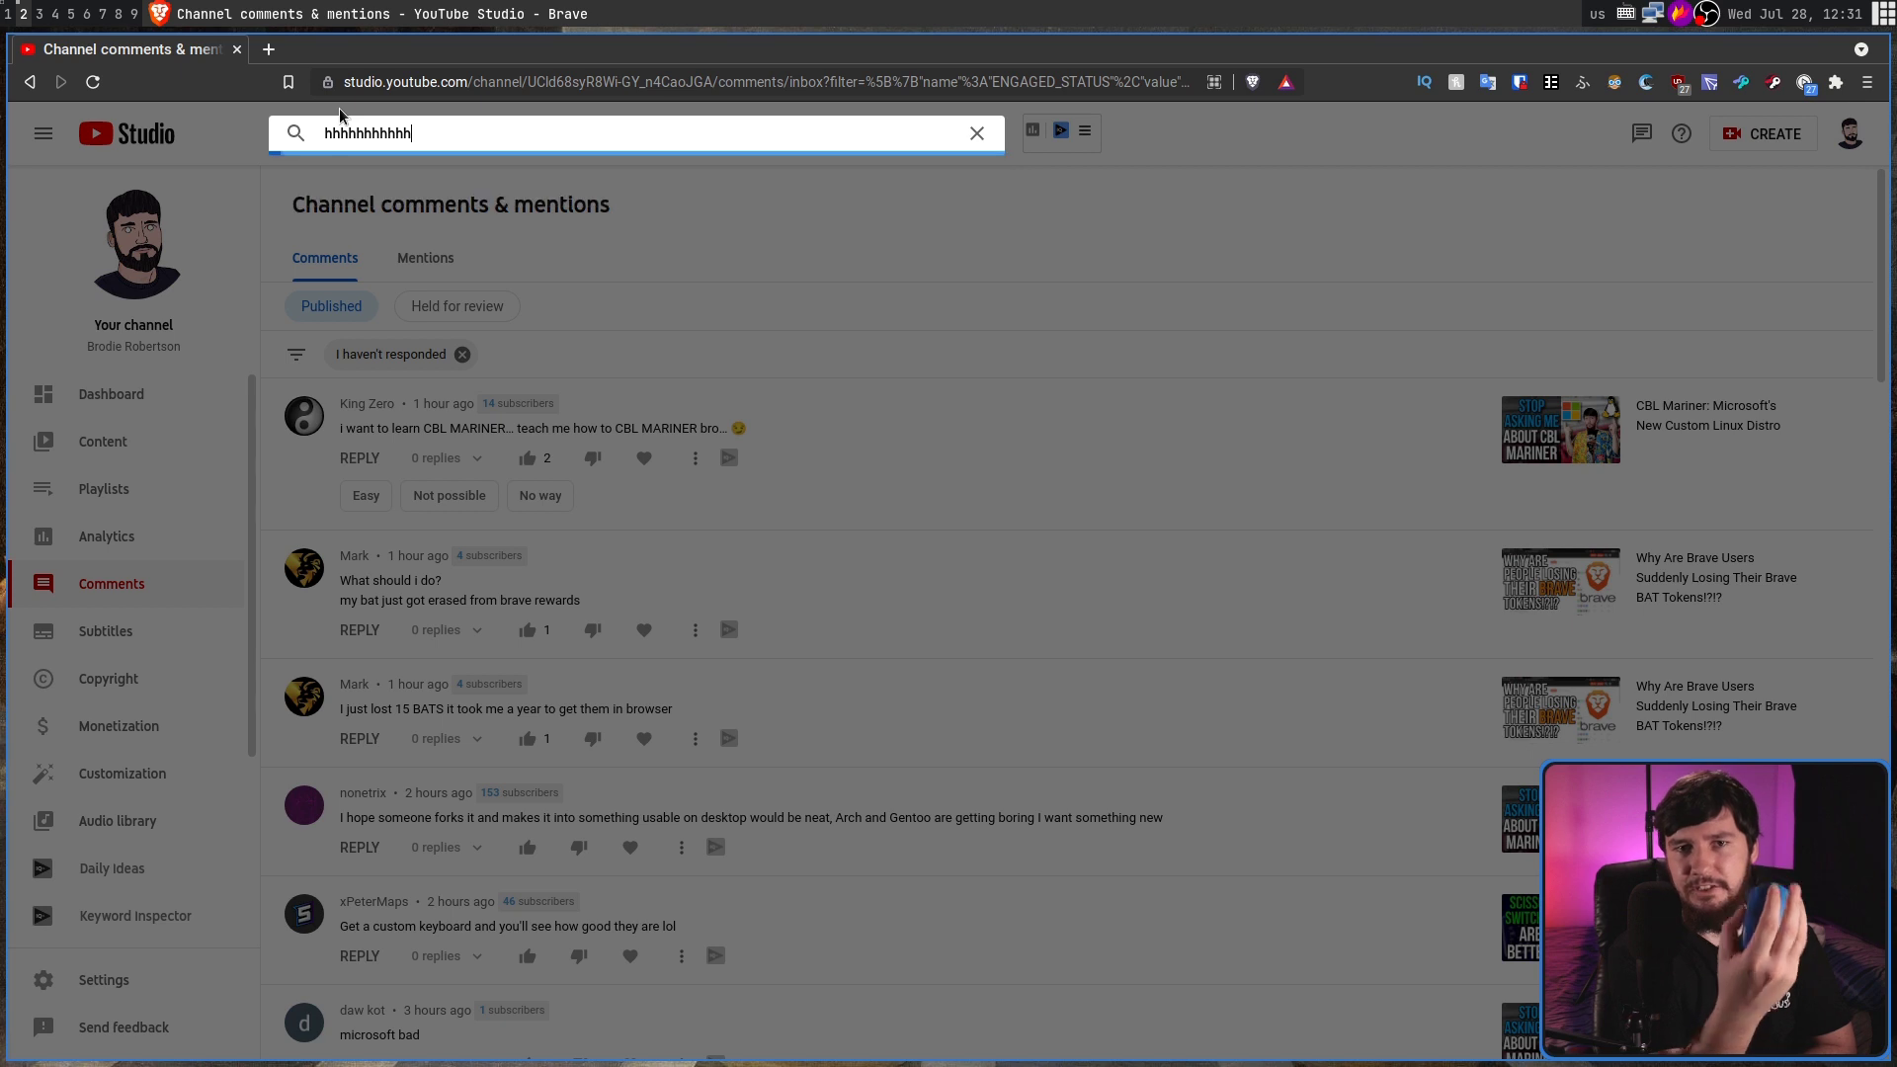
{"action": "key", "text": "super+1"}
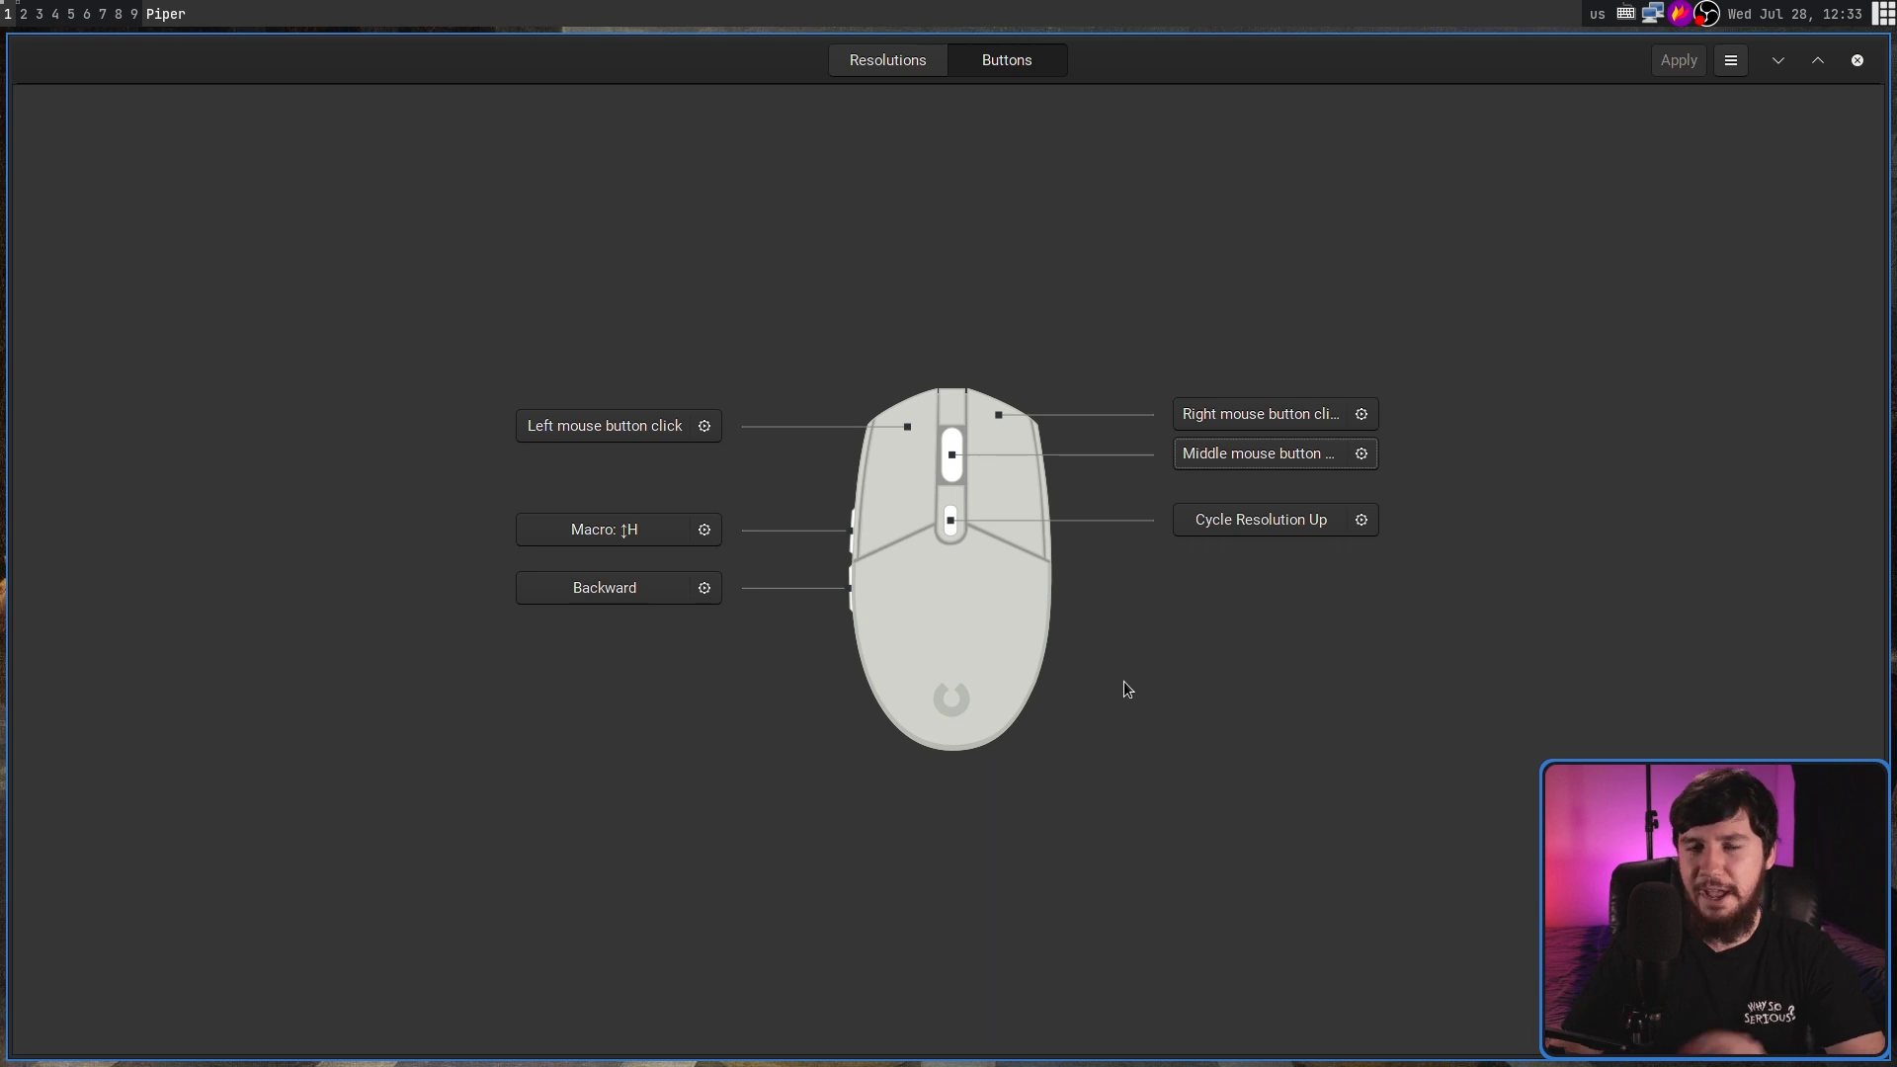
Examine the mapping options available for the middle button and the Cycle Resolution Up button, dismissing each configuration without applying
{"action": "left_click", "coordinate": [1290, 457]}
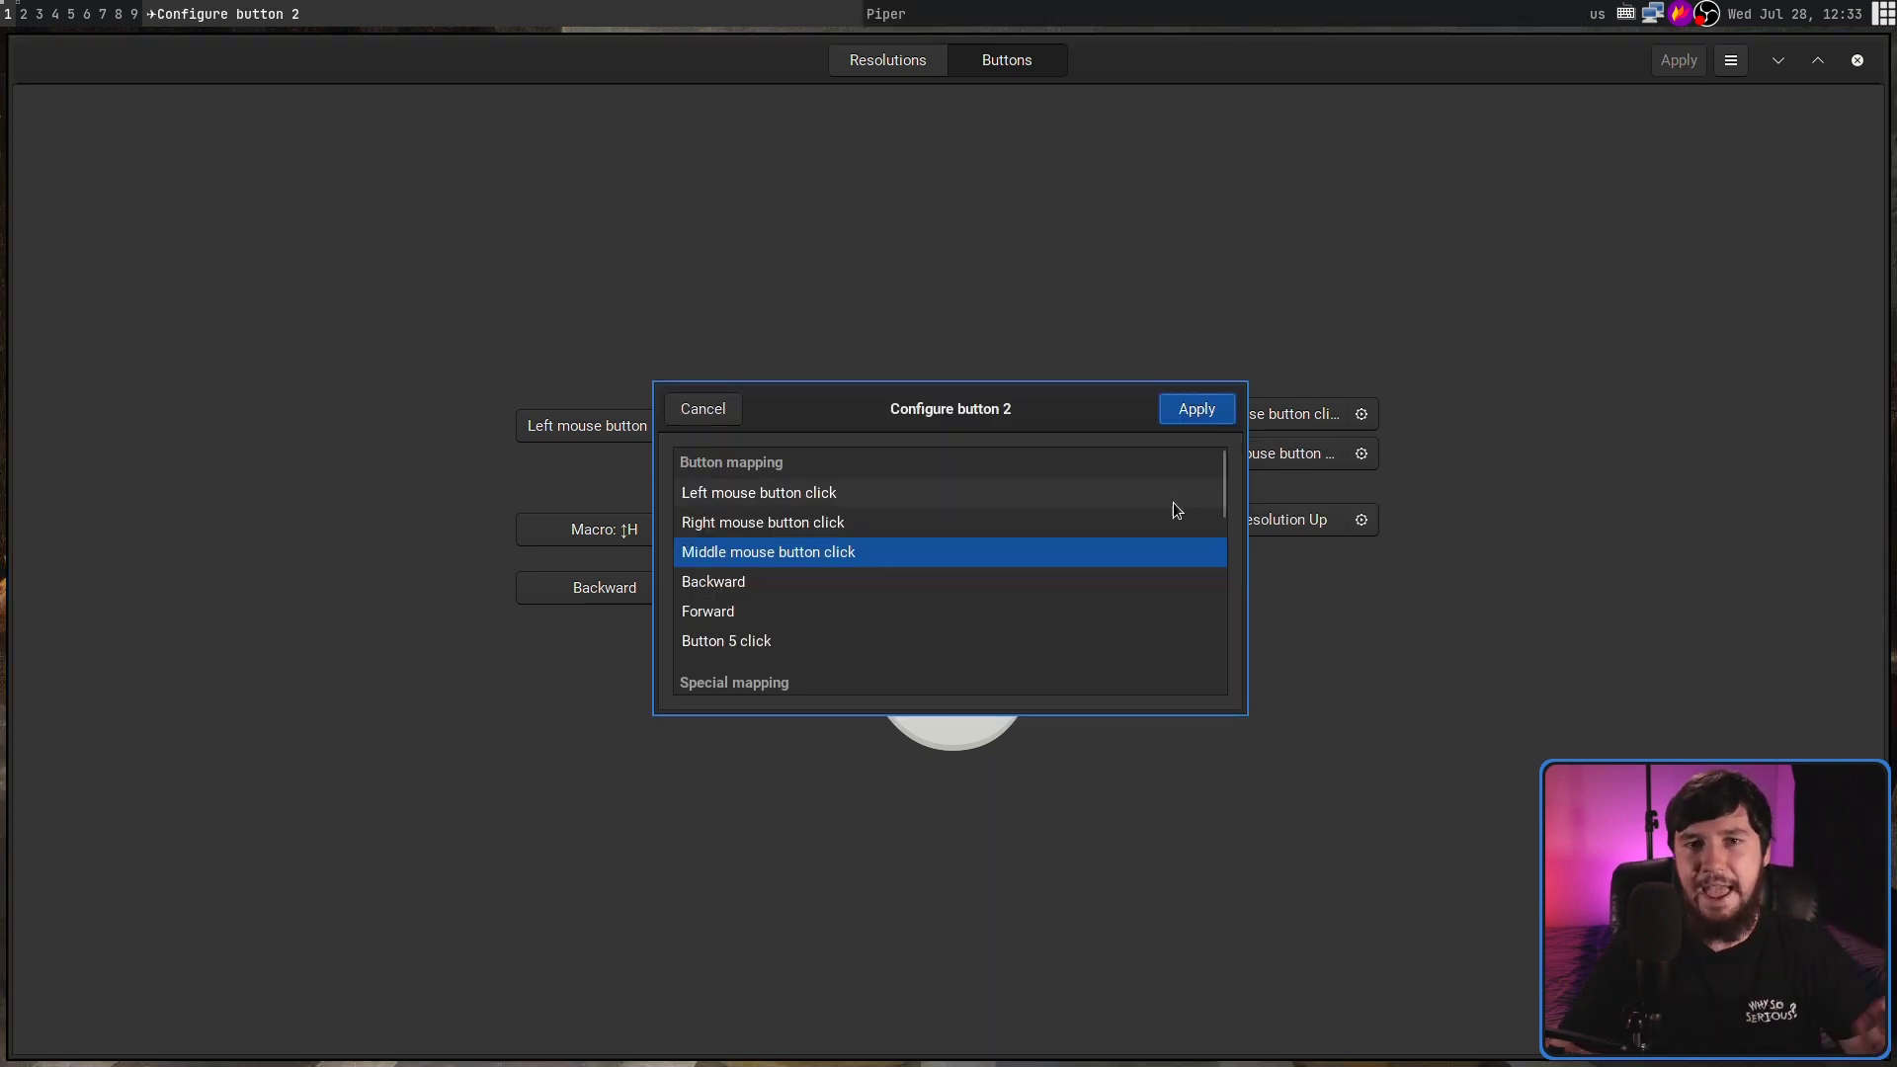
{"action": "scroll", "coordinate": [1171, 502], "scroll_direction": "down", "scroll_amount": 10}
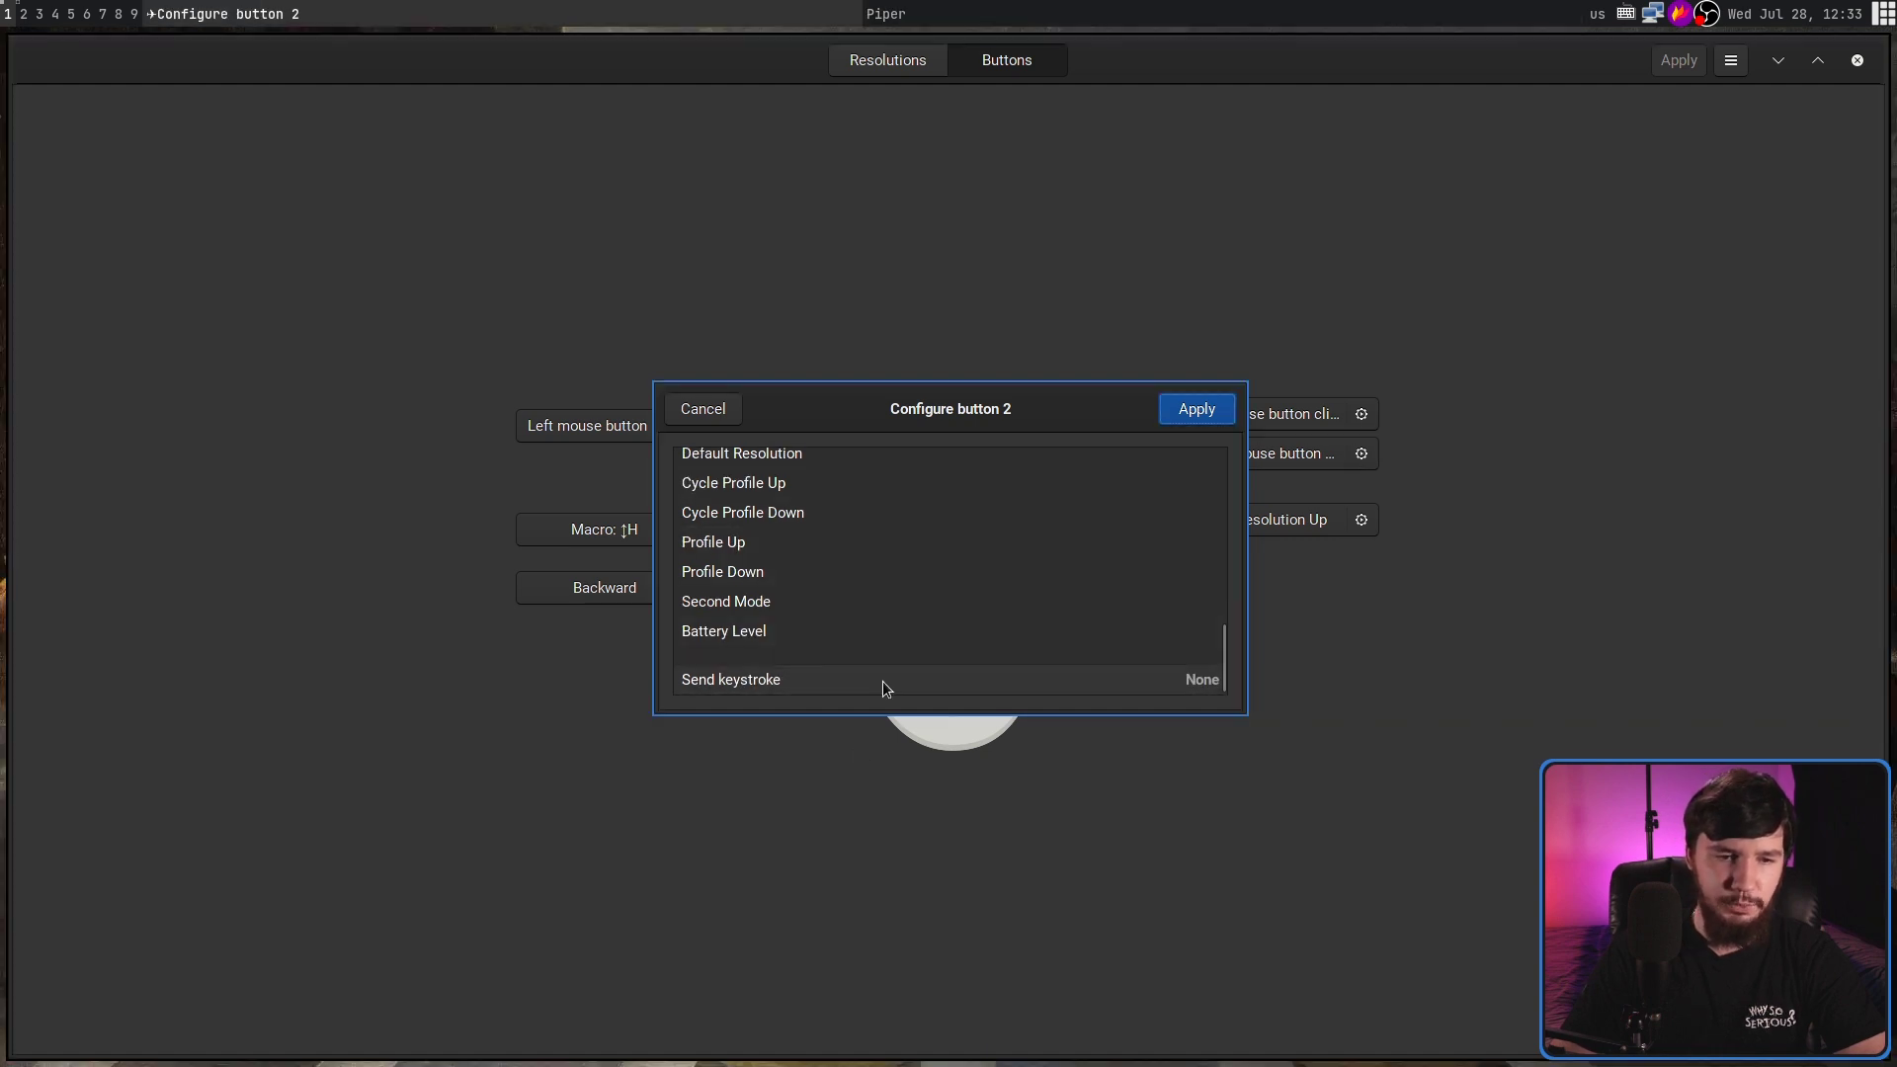
{"action": "scroll", "coordinate": [931, 659], "scroll_direction": "up", "scroll_amount": 3}
{"action": "scroll", "coordinate": [929, 632], "scroll_direction": "up", "scroll_amount": 10}
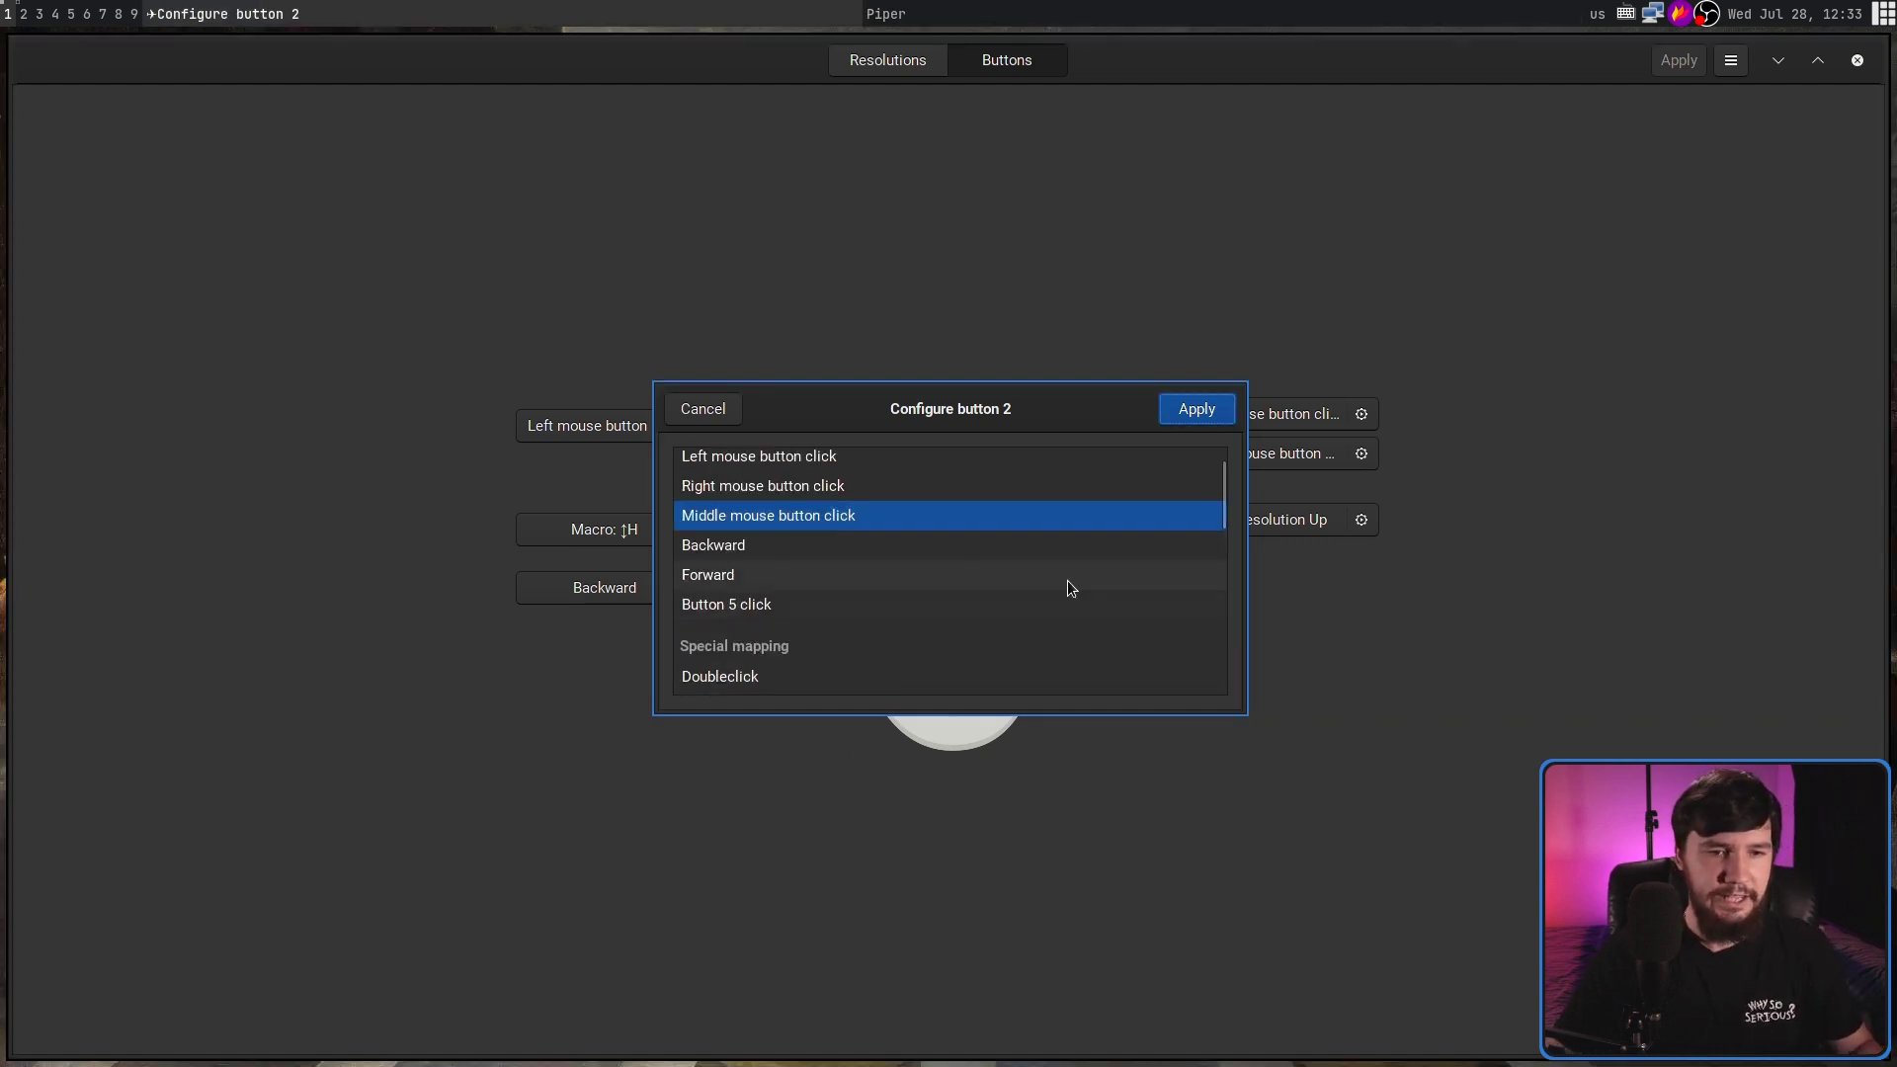
{"action": "key", "text": "Escape"}
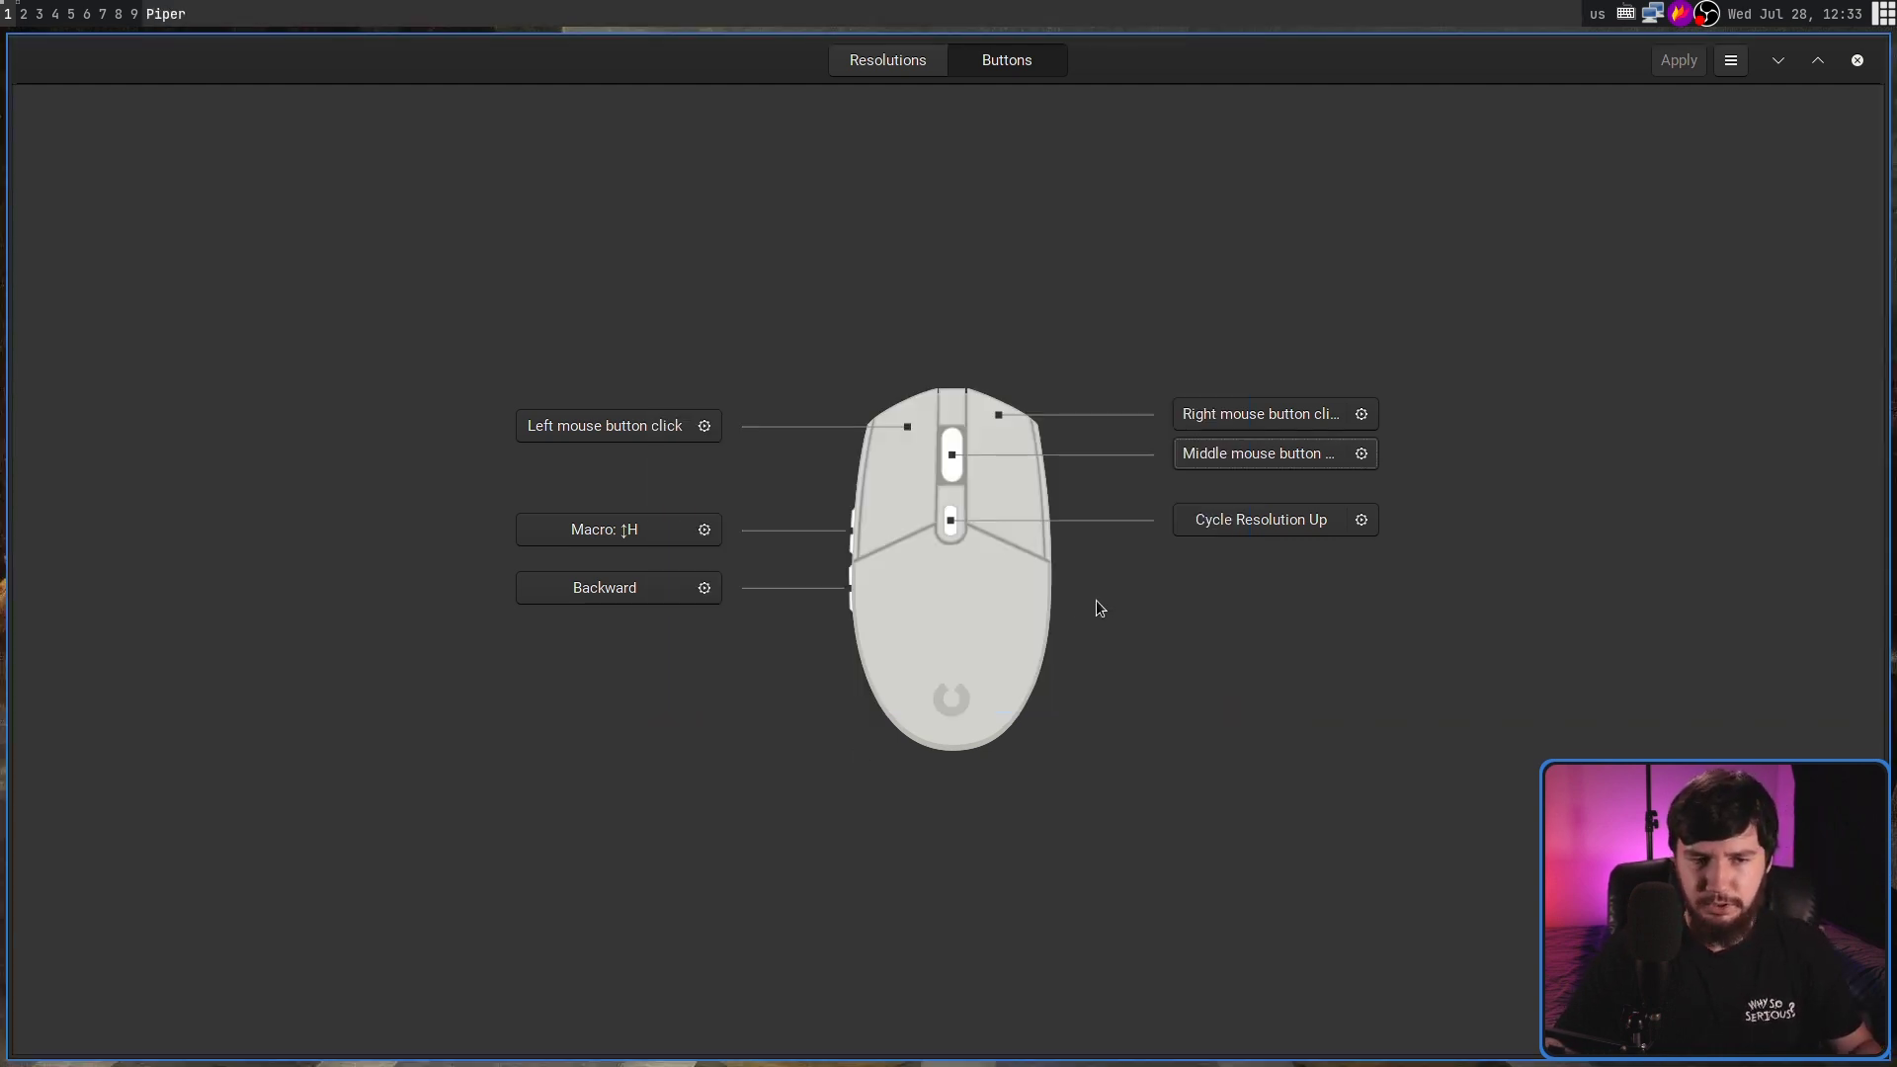
{"action": "left_click", "coordinate": [1288, 525]}
{"action": "scroll", "coordinate": [1026, 533], "scroll_direction": "down", "scroll_amount": 5}
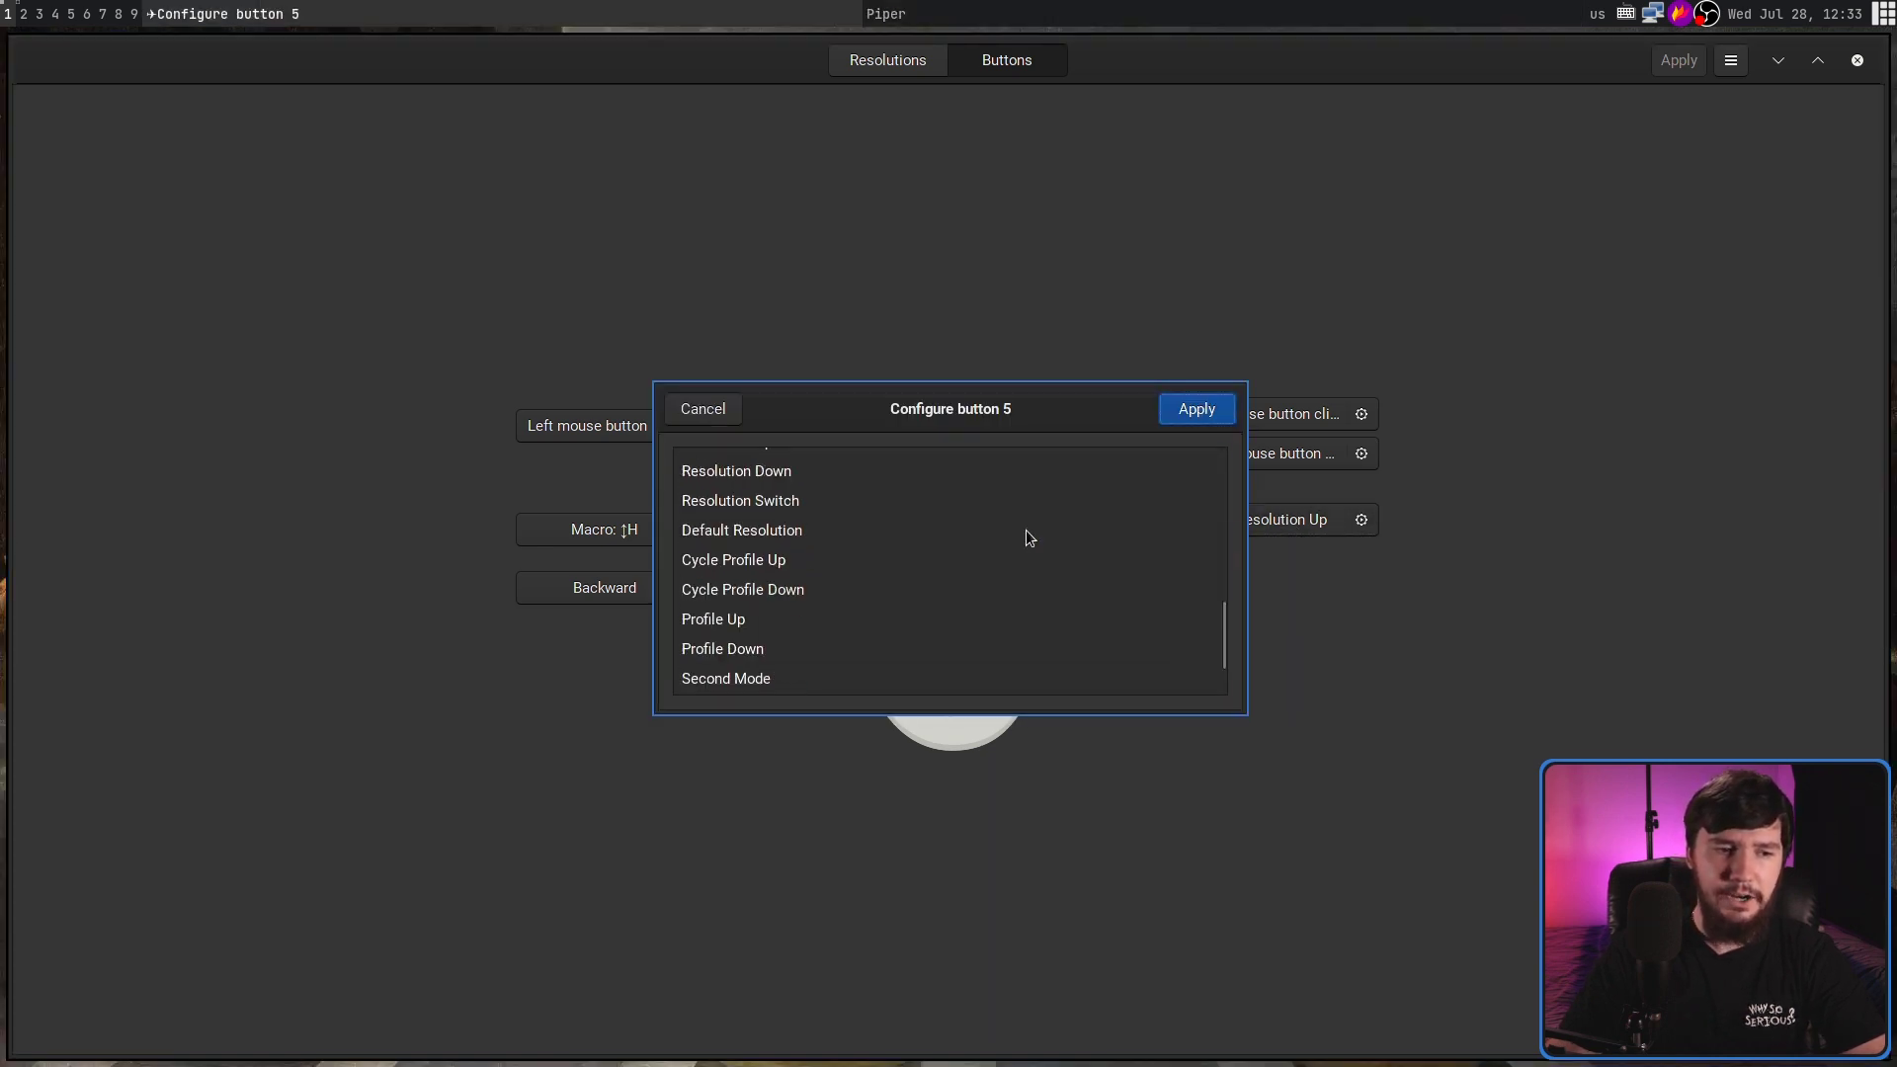
{"action": "scroll", "coordinate": [1025, 542], "scroll_direction": "down", "scroll_amount": 1}
{"action": "scroll", "coordinate": [1025, 554], "scroll_direction": "down", "scroll_amount": 2}
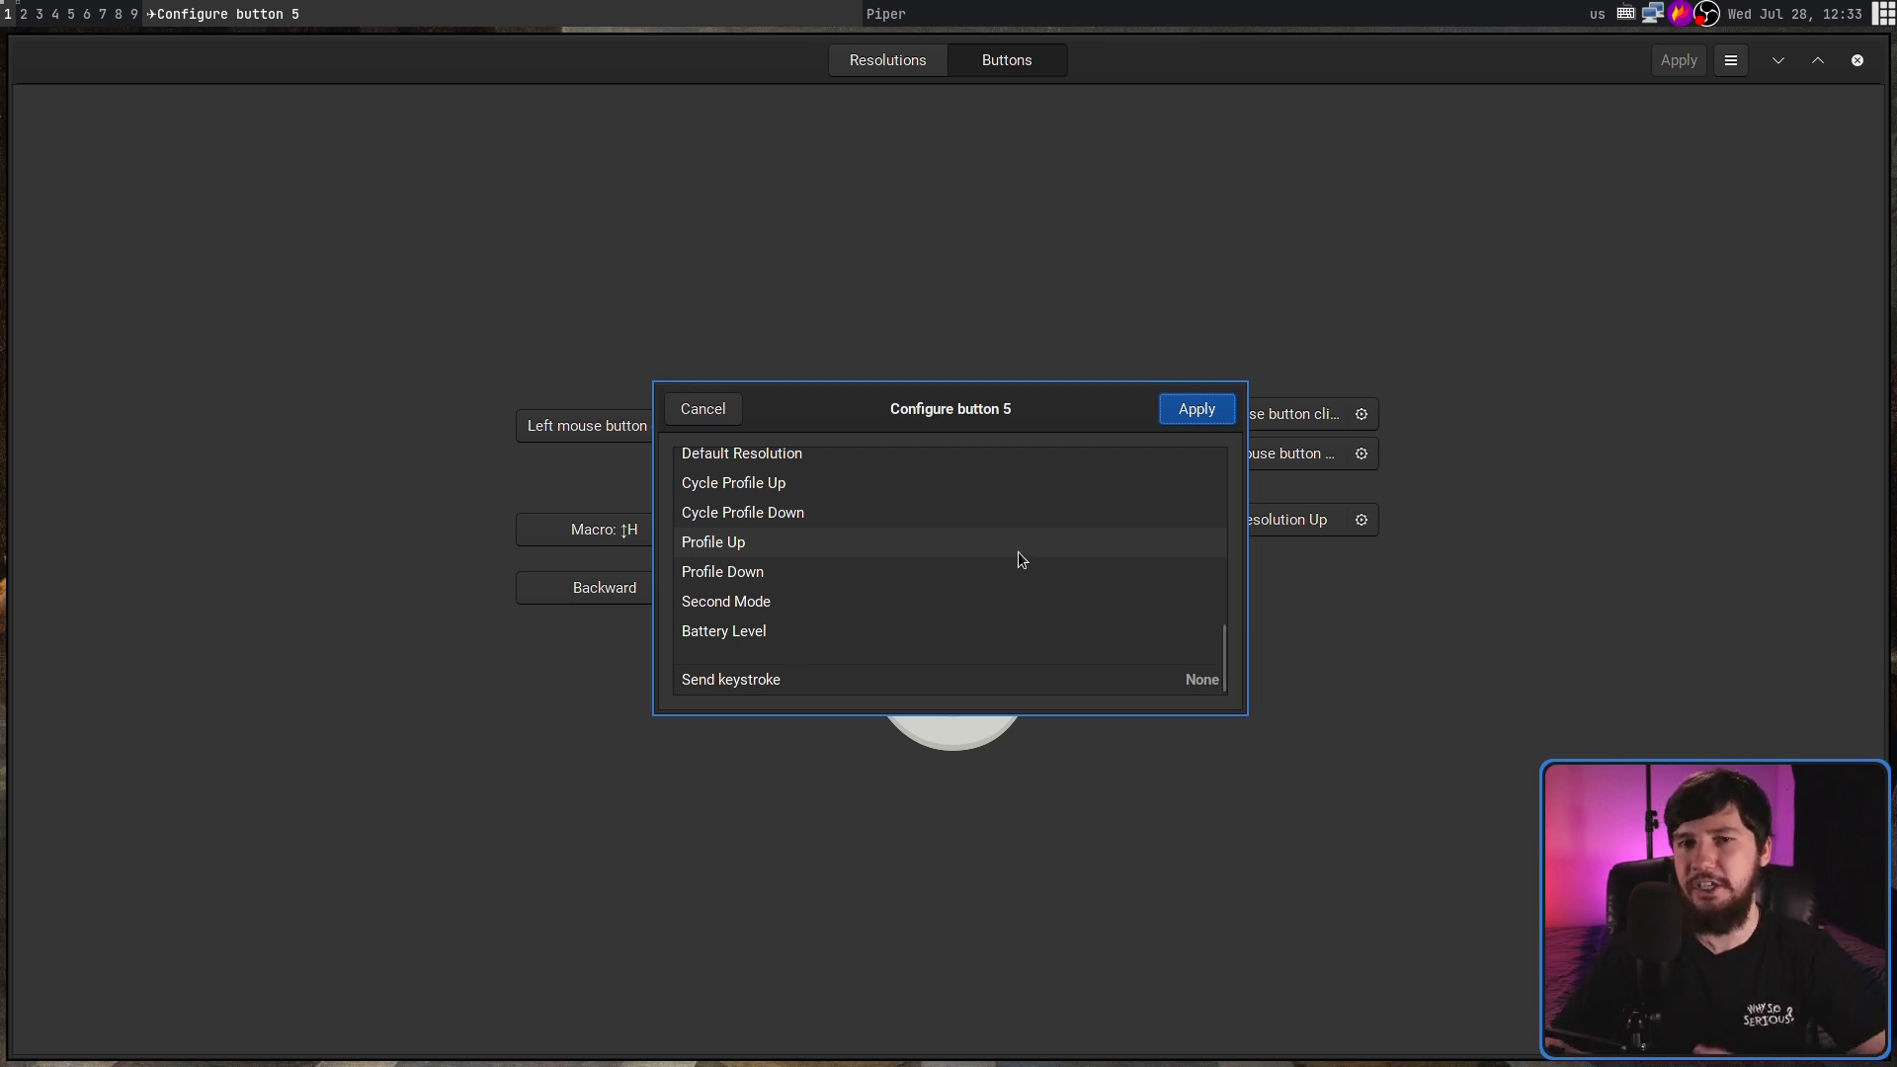
{"action": "key", "text": "Escape"}
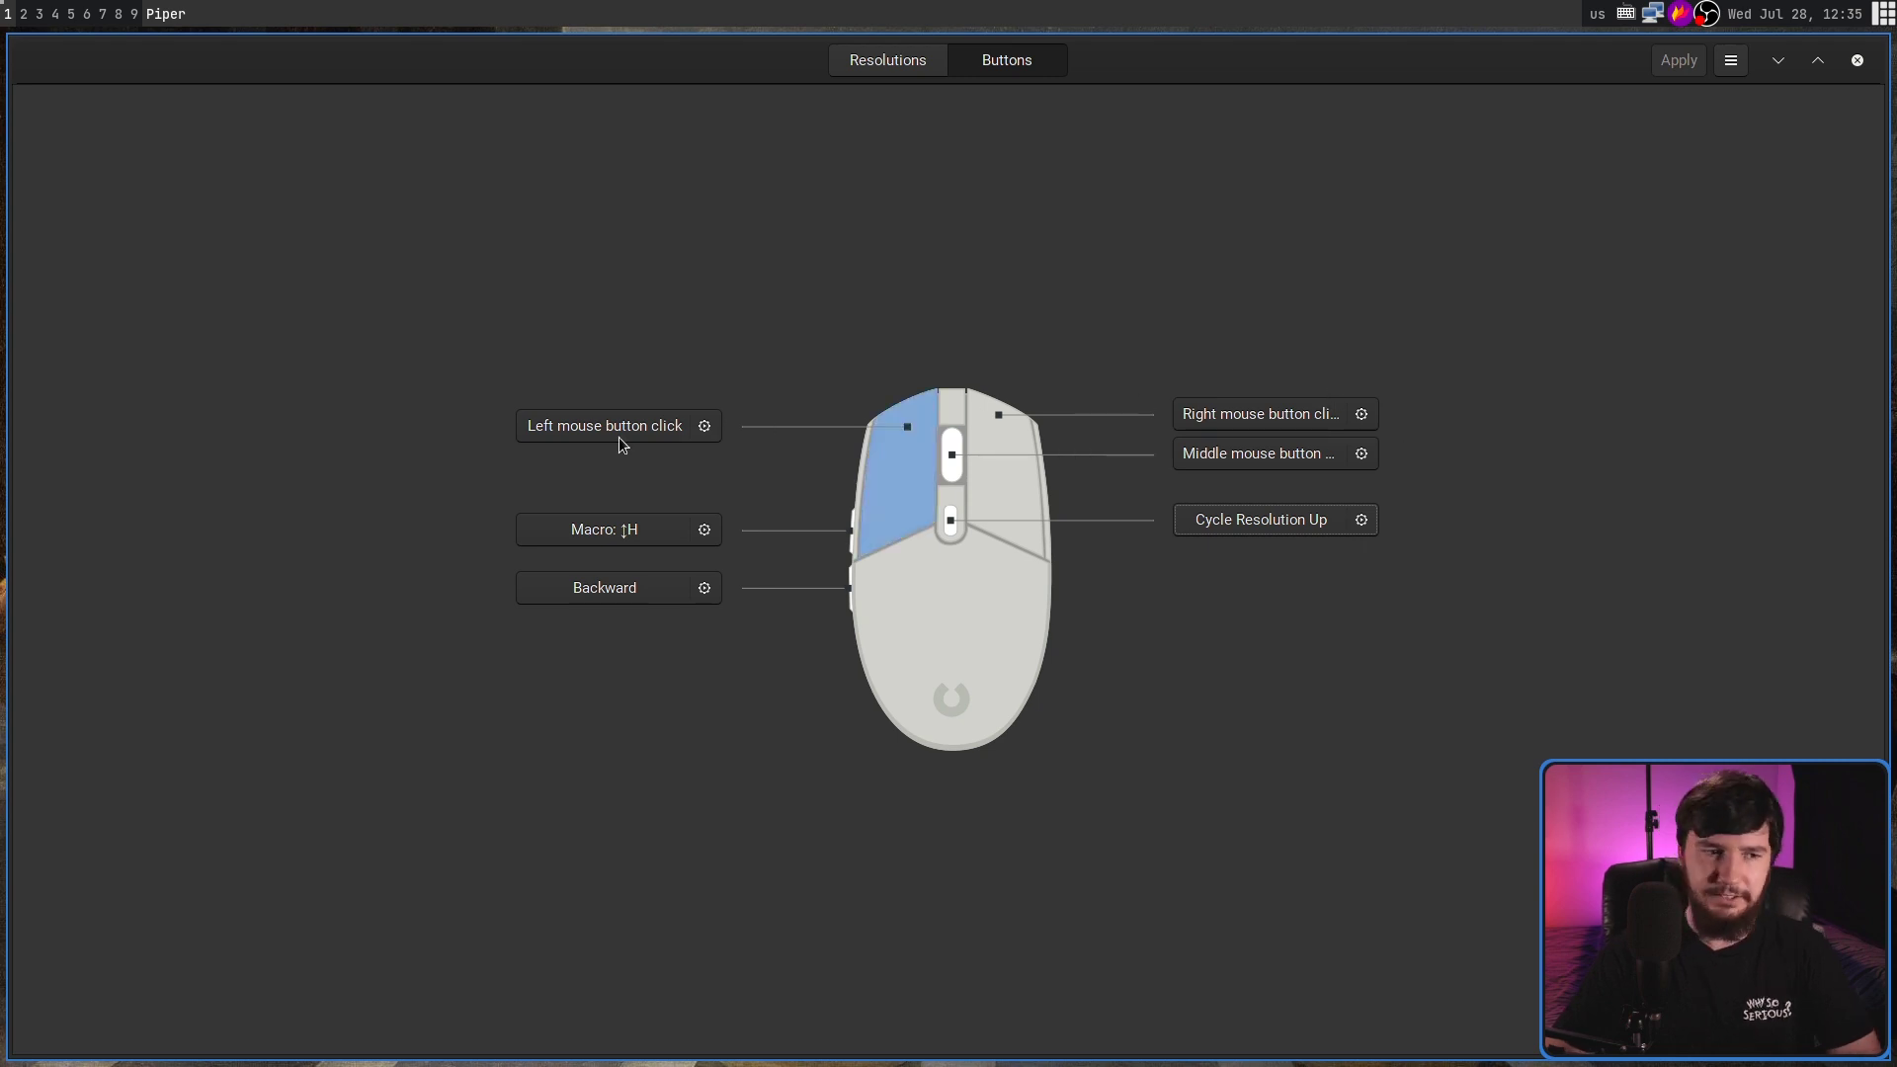
Set the device's handedness to Left Handed through button 1 and apply the swap to the mouse
{"action": "left_click", "coordinate": [1302, 413]}
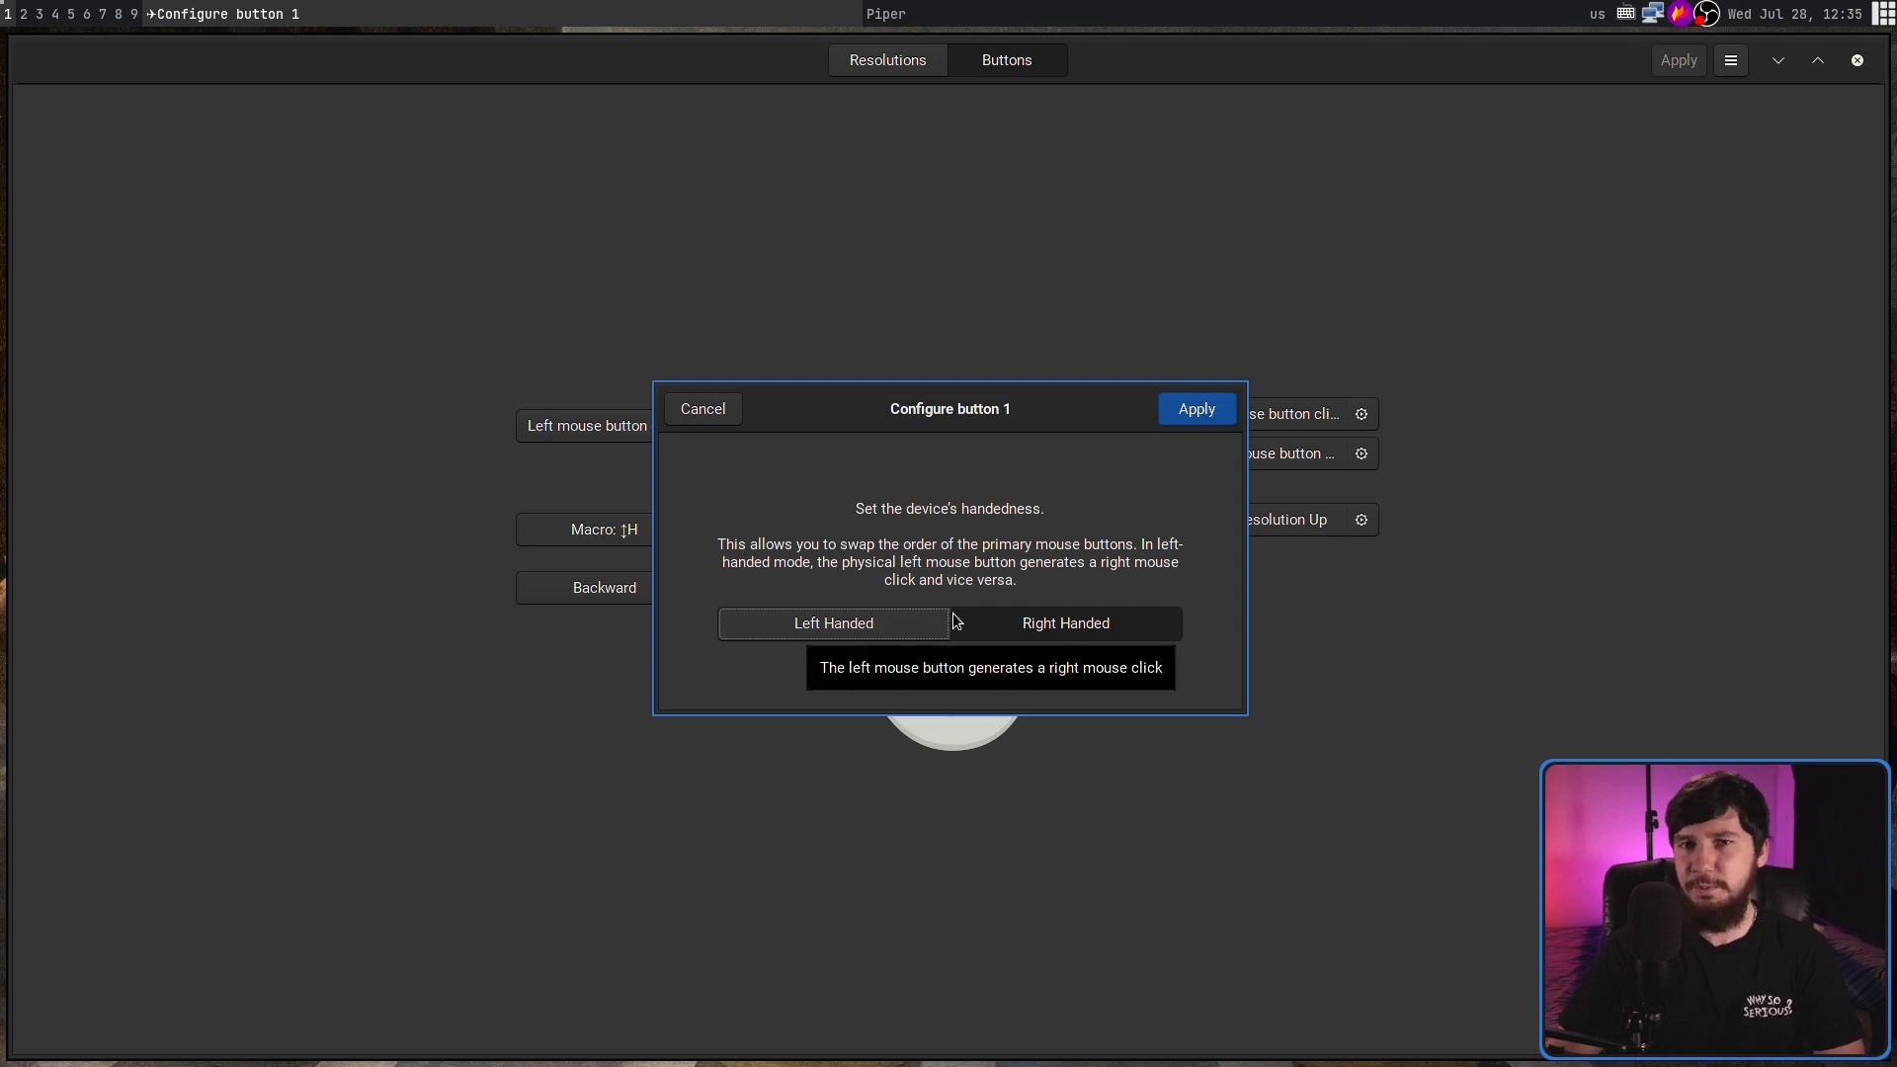
{"action": "left_click", "coordinate": [924, 620]}
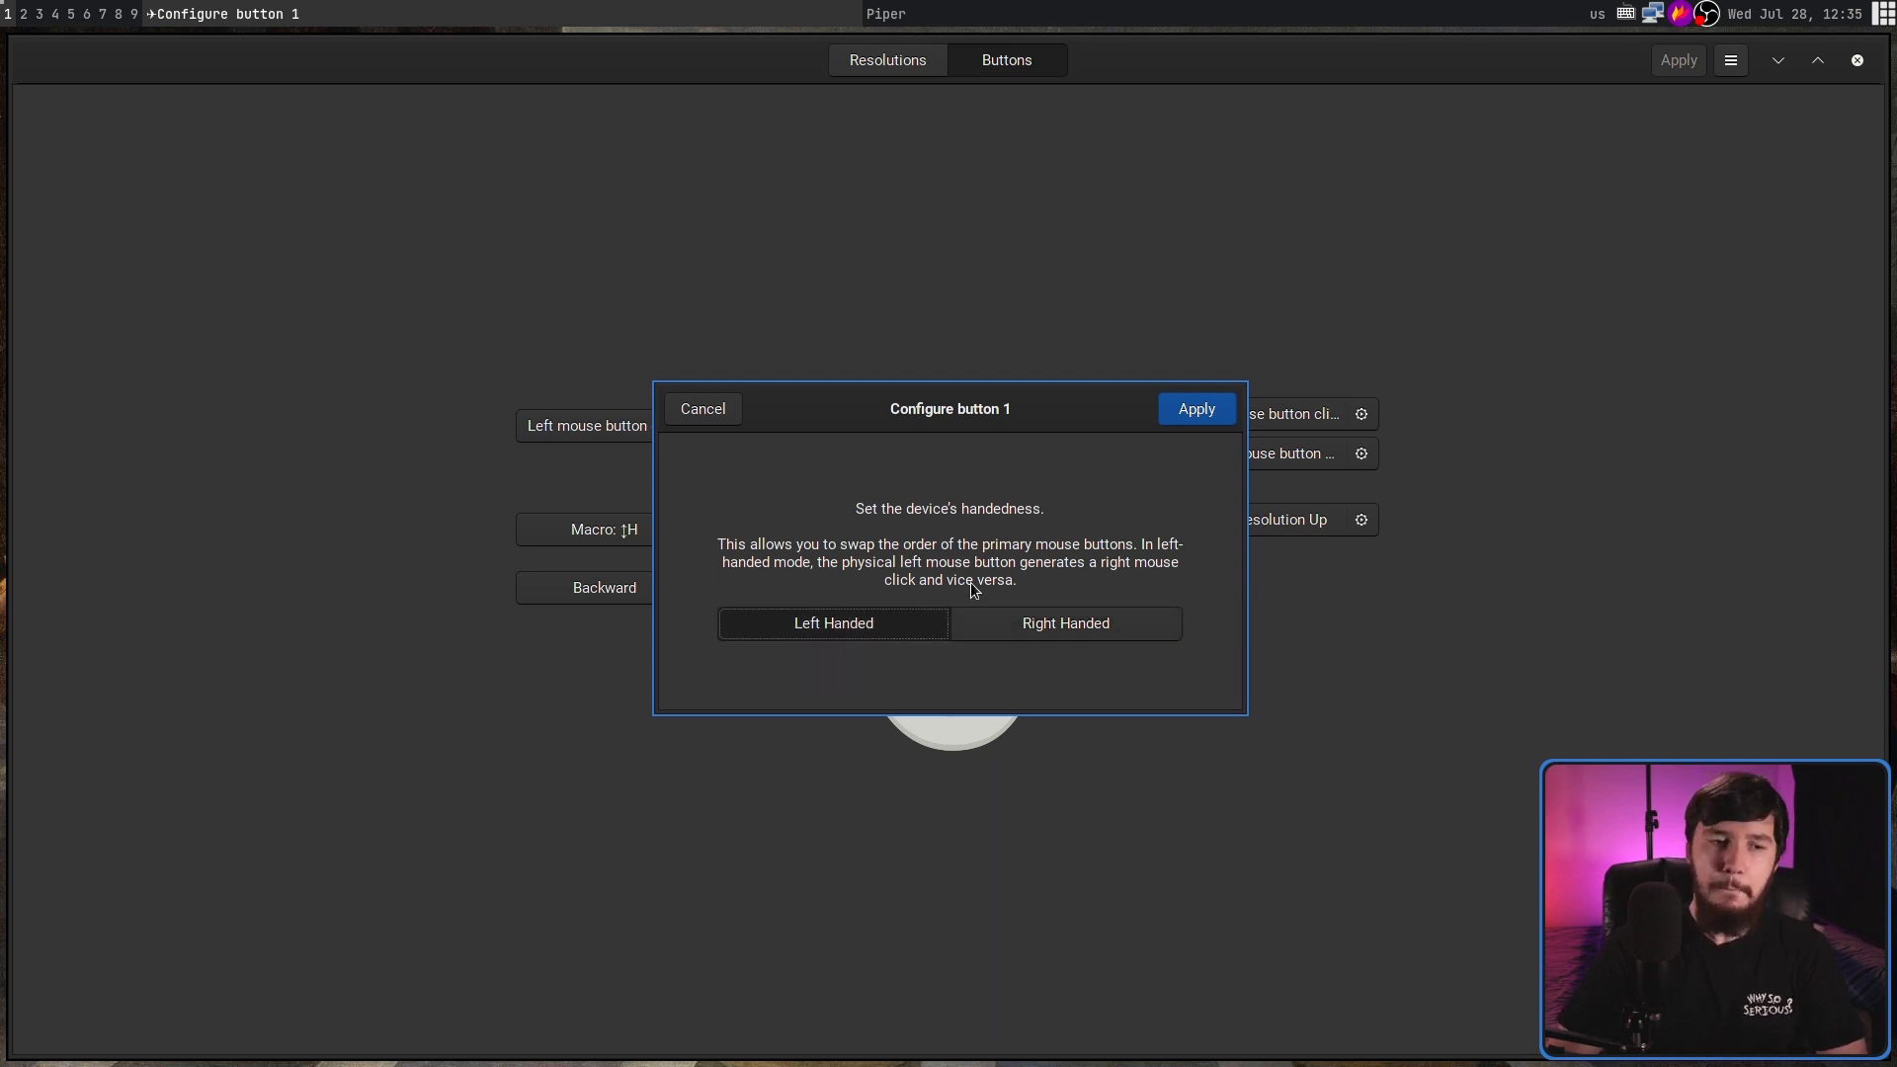
{"action": "left_click", "coordinate": [1214, 408]}
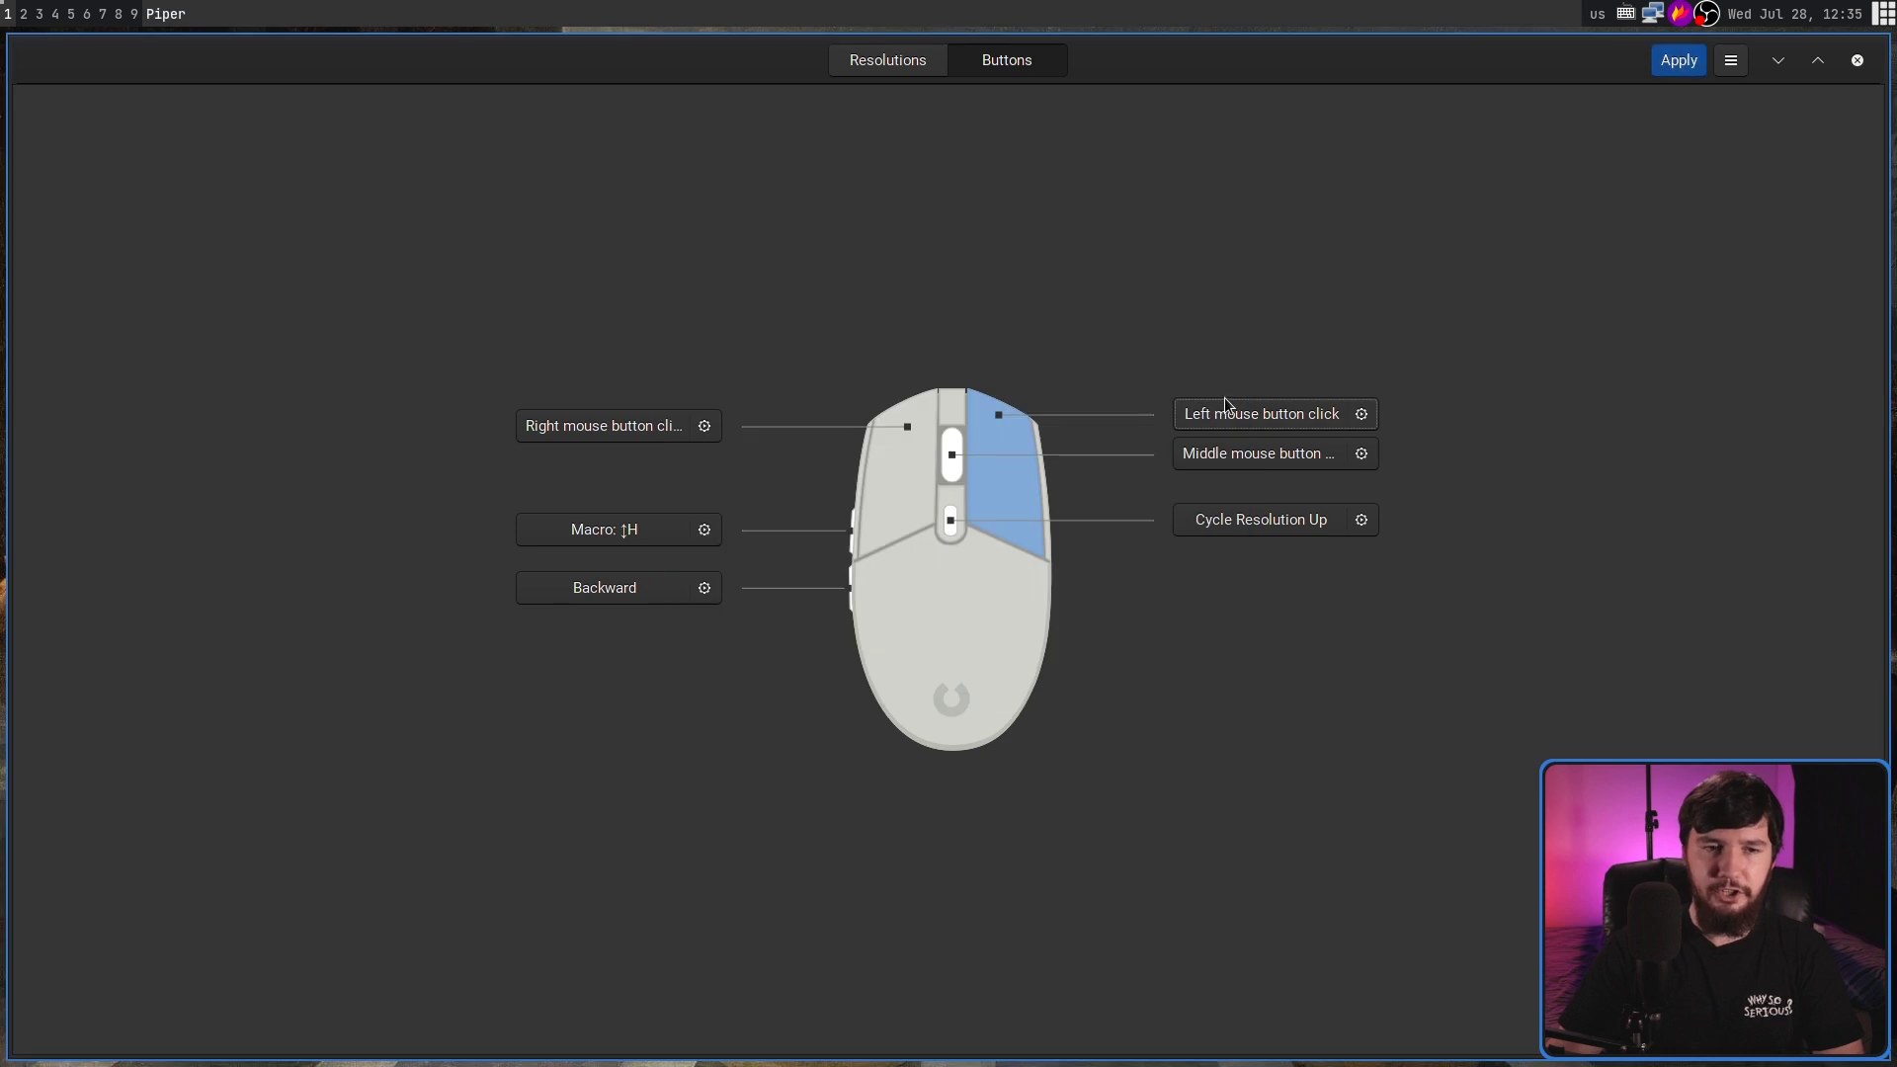
{"action": "left_click", "coordinate": [1680, 66]}
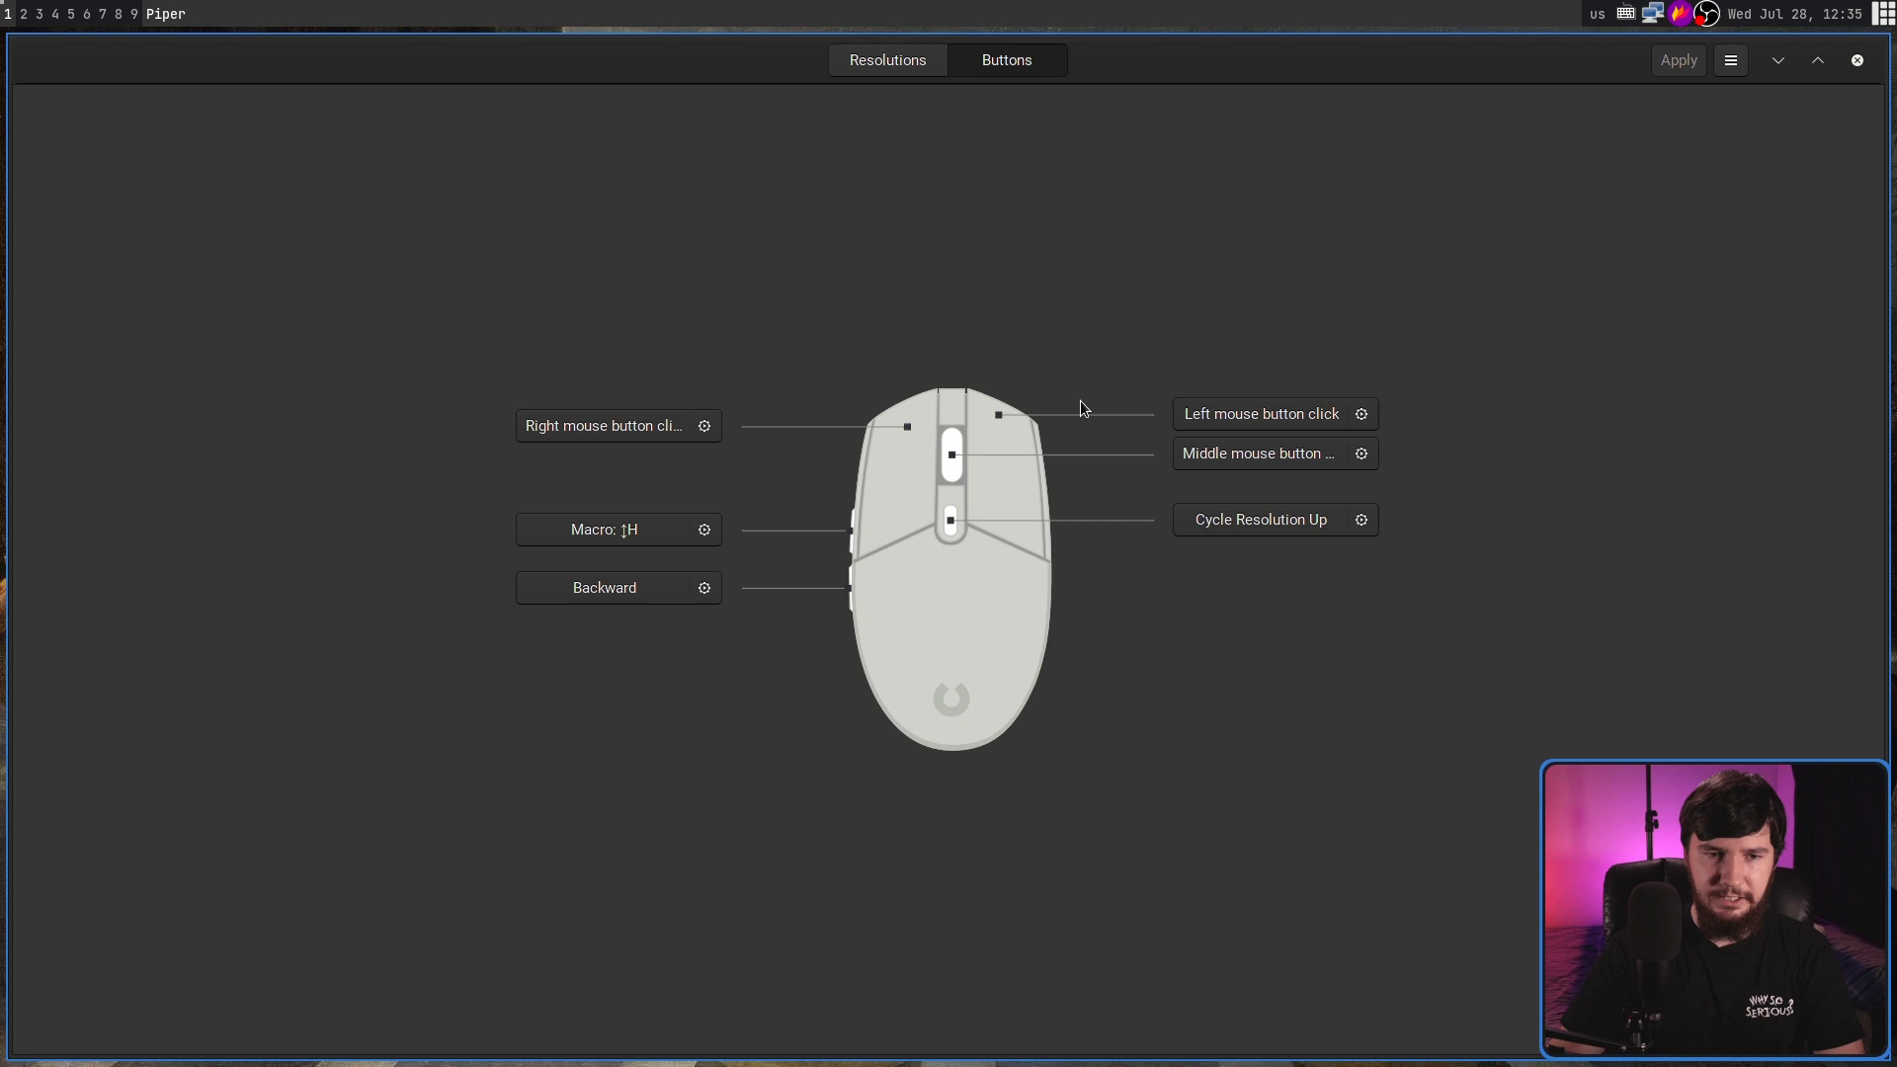
Set the device's handedness back to Right Handed through button 1 and apply the change to the mouse
{"action": "left_click", "coordinate": [1214, 419]}
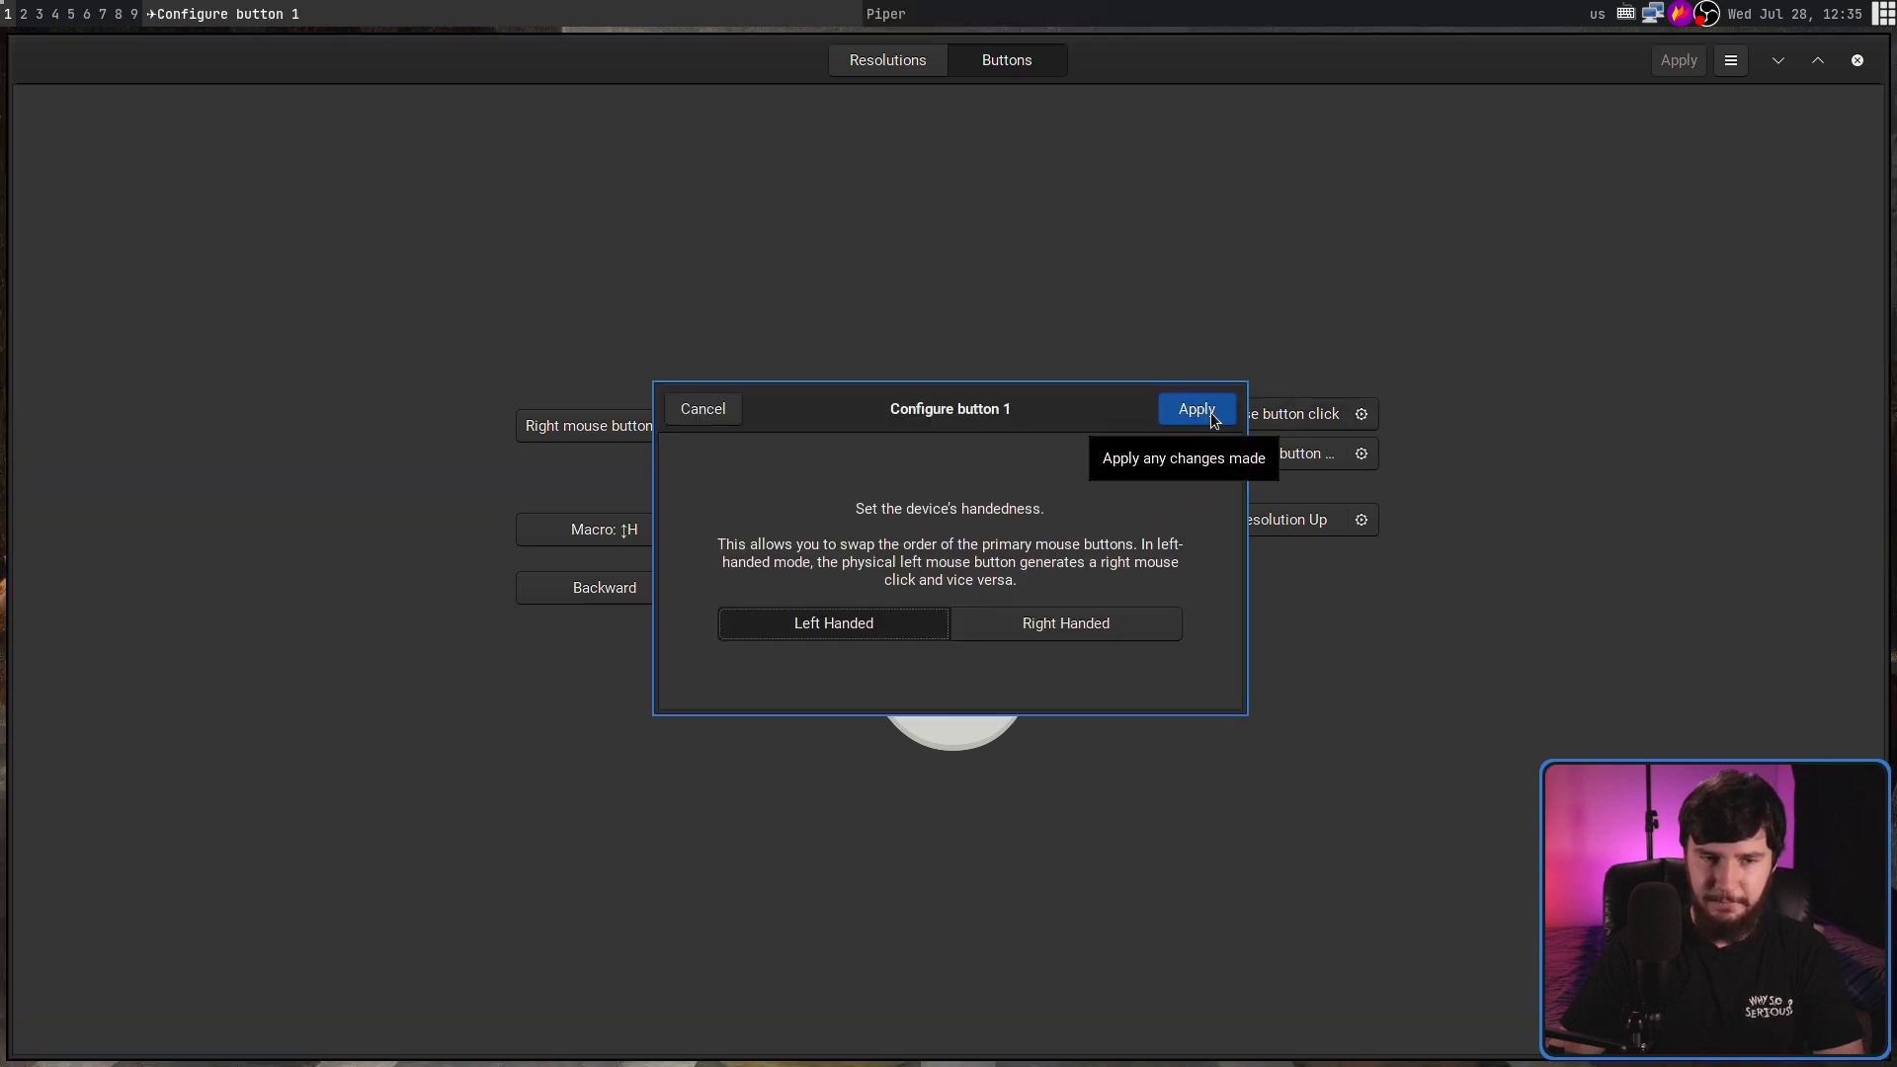
{"action": "left_click", "coordinate": [1031, 629]}
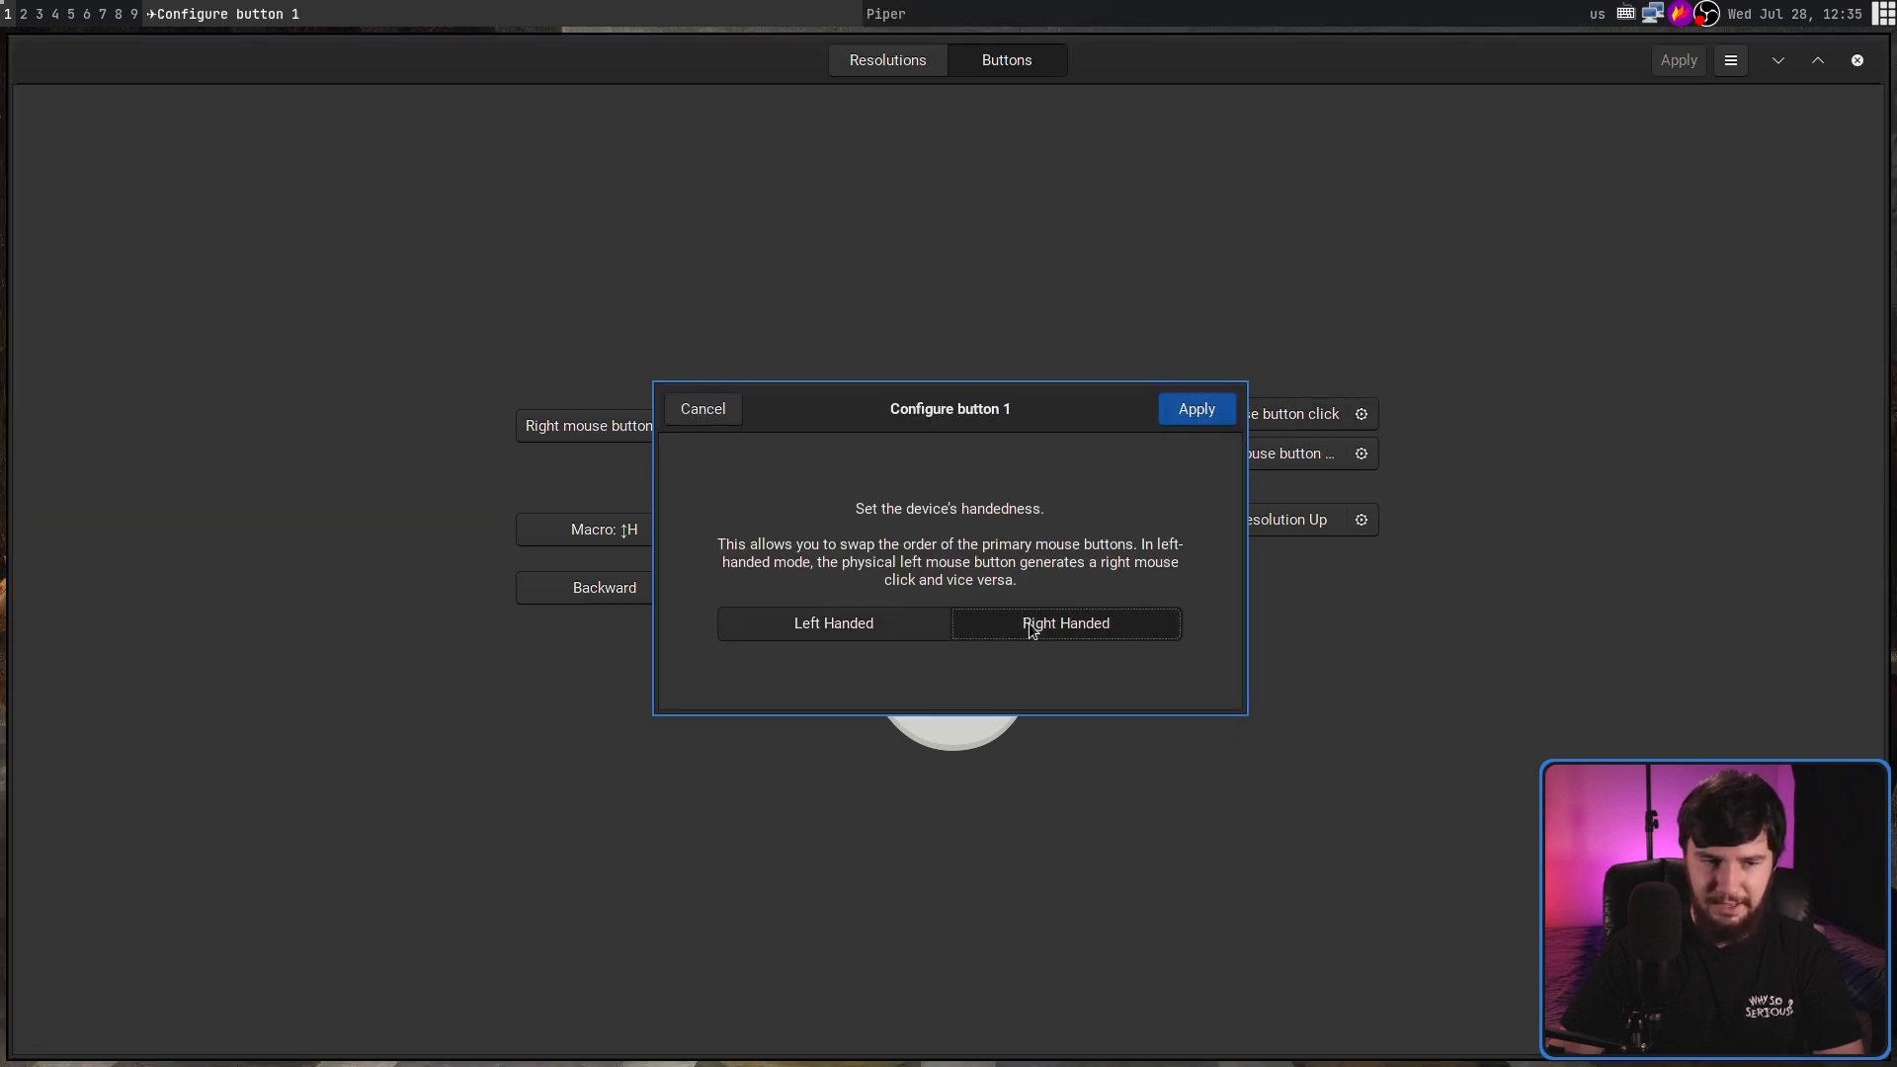
{"action": "left_click", "coordinate": [1196, 411]}
{"action": "right_click", "coordinate": [1681, 62]}
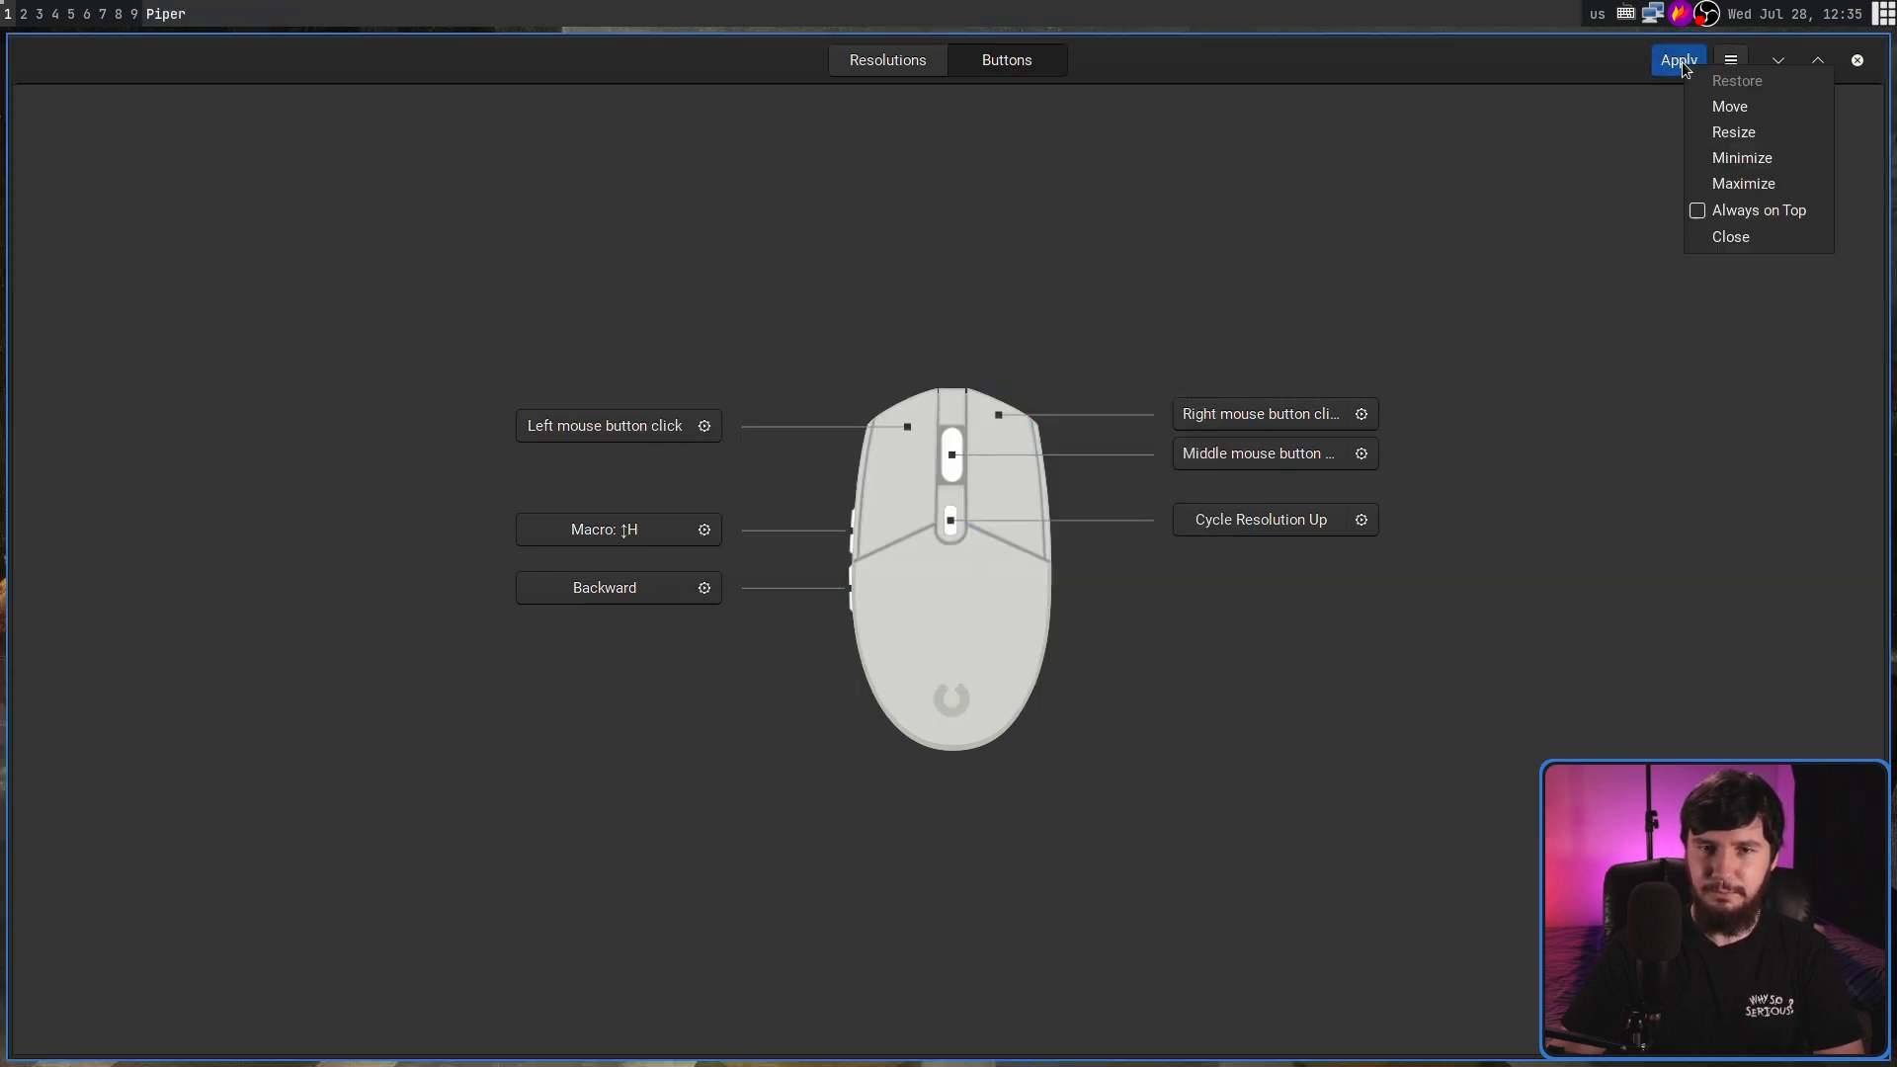
{"action": "left_click", "coordinate": [1578, 85]}
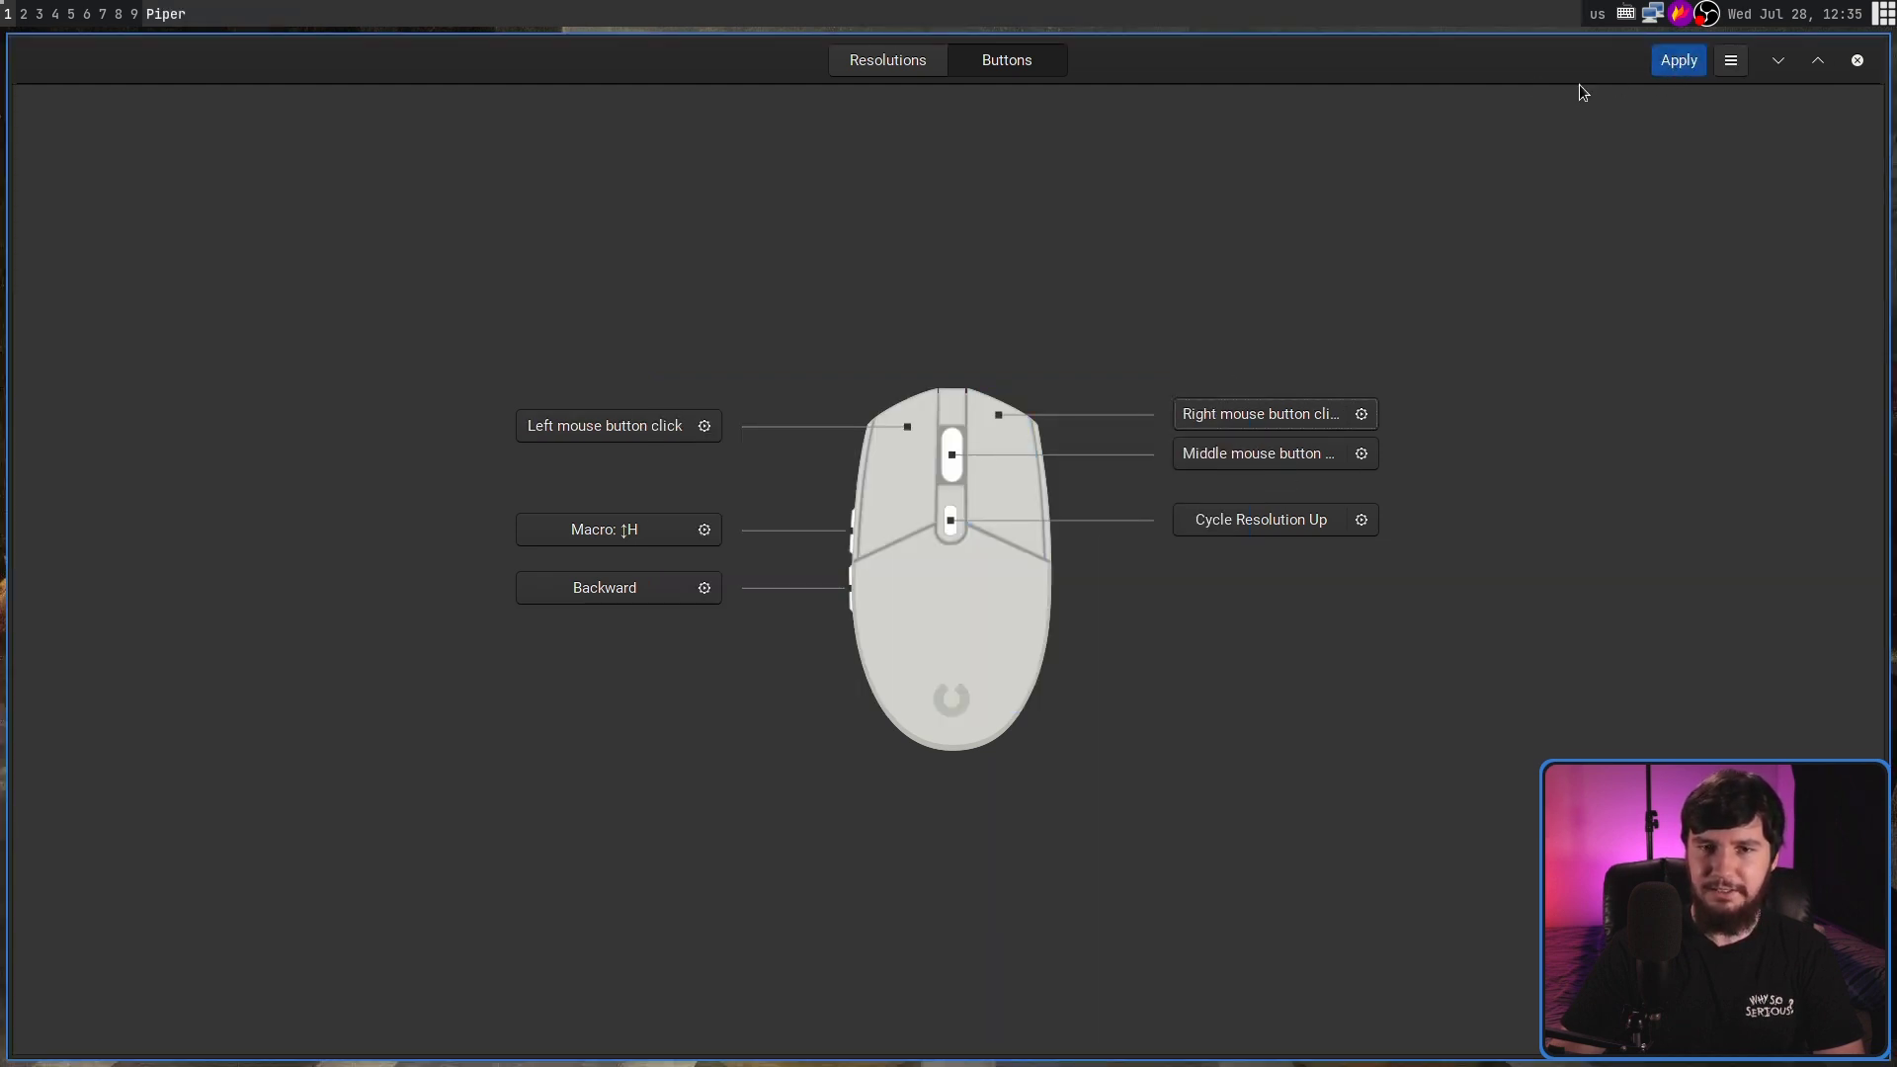
{"action": "left_click", "coordinate": [1674, 60]}
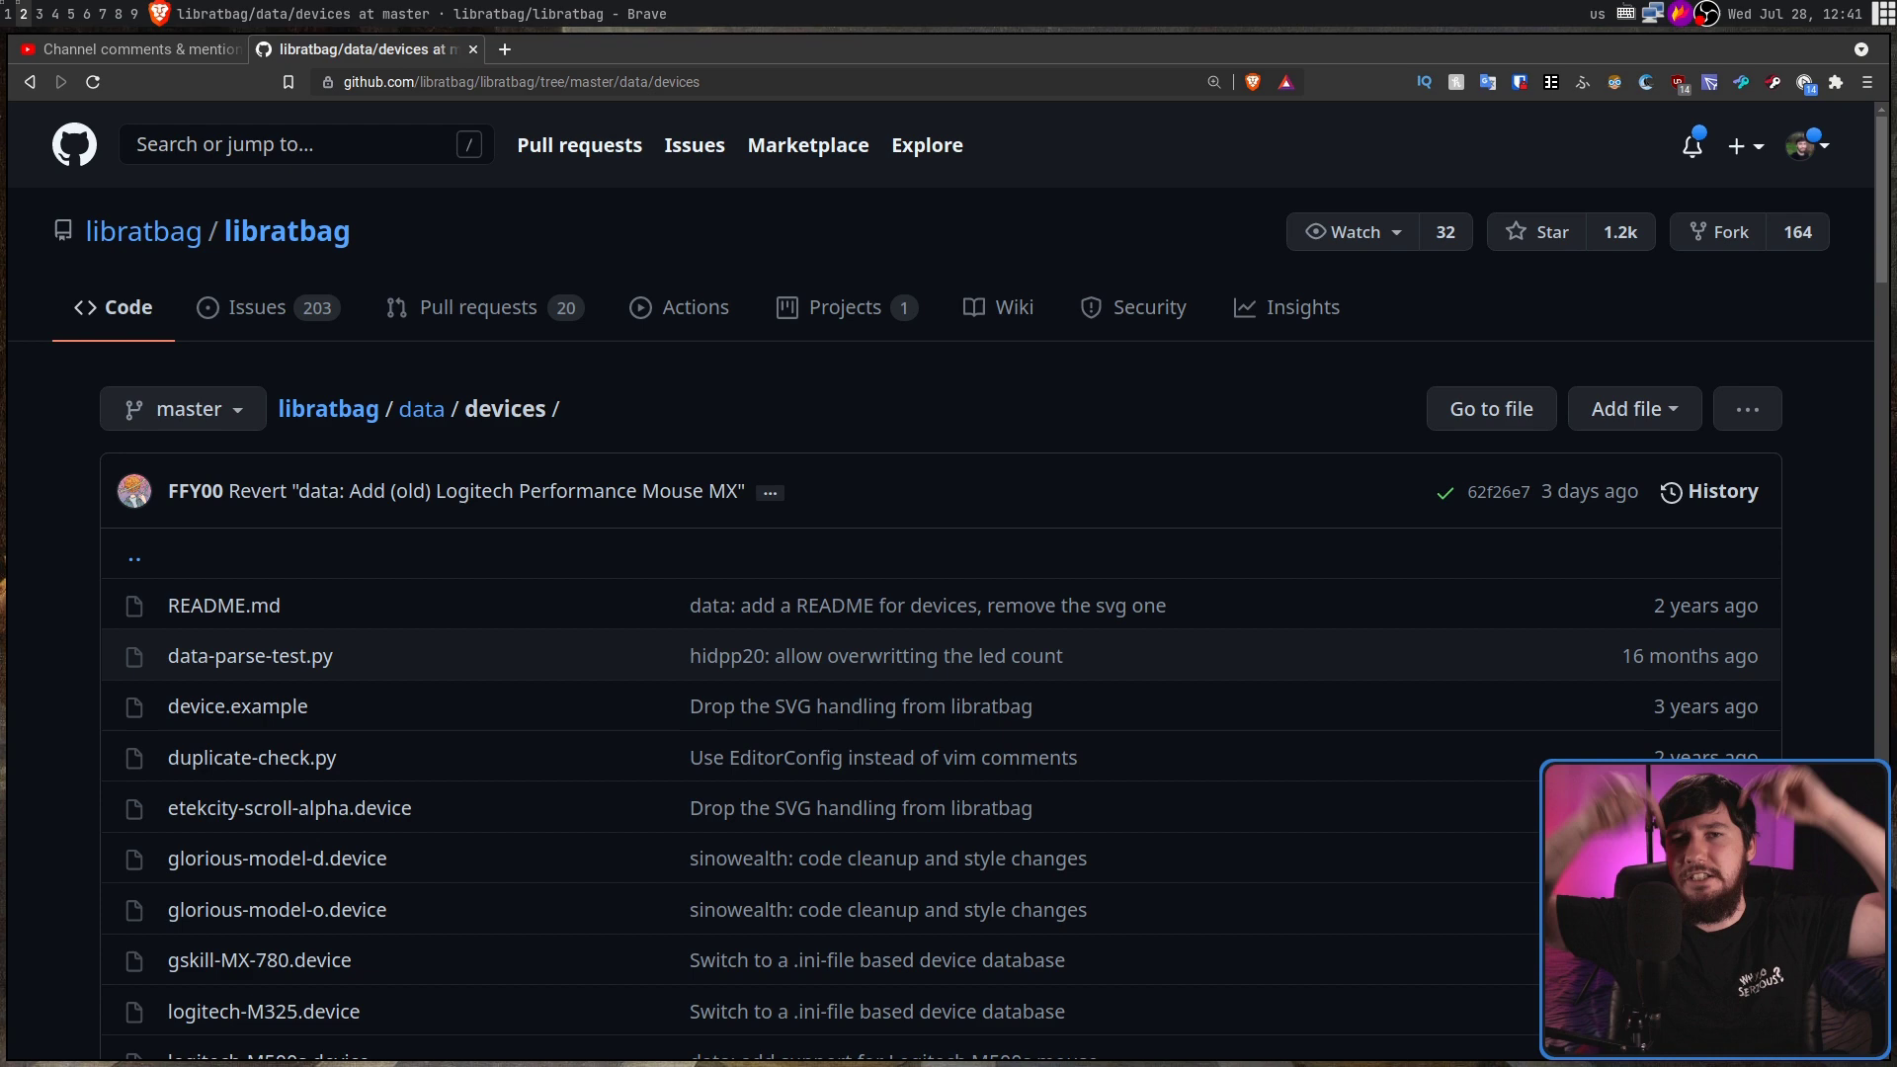
Examine the supported device files listed in the libratbag repository's data/devices folder on GitHub, from the Glorious to the SteelSeries entries
{"action": "scroll", "coordinate": [732, 939], "scroll_direction": "down", "scroll_amount": 2}
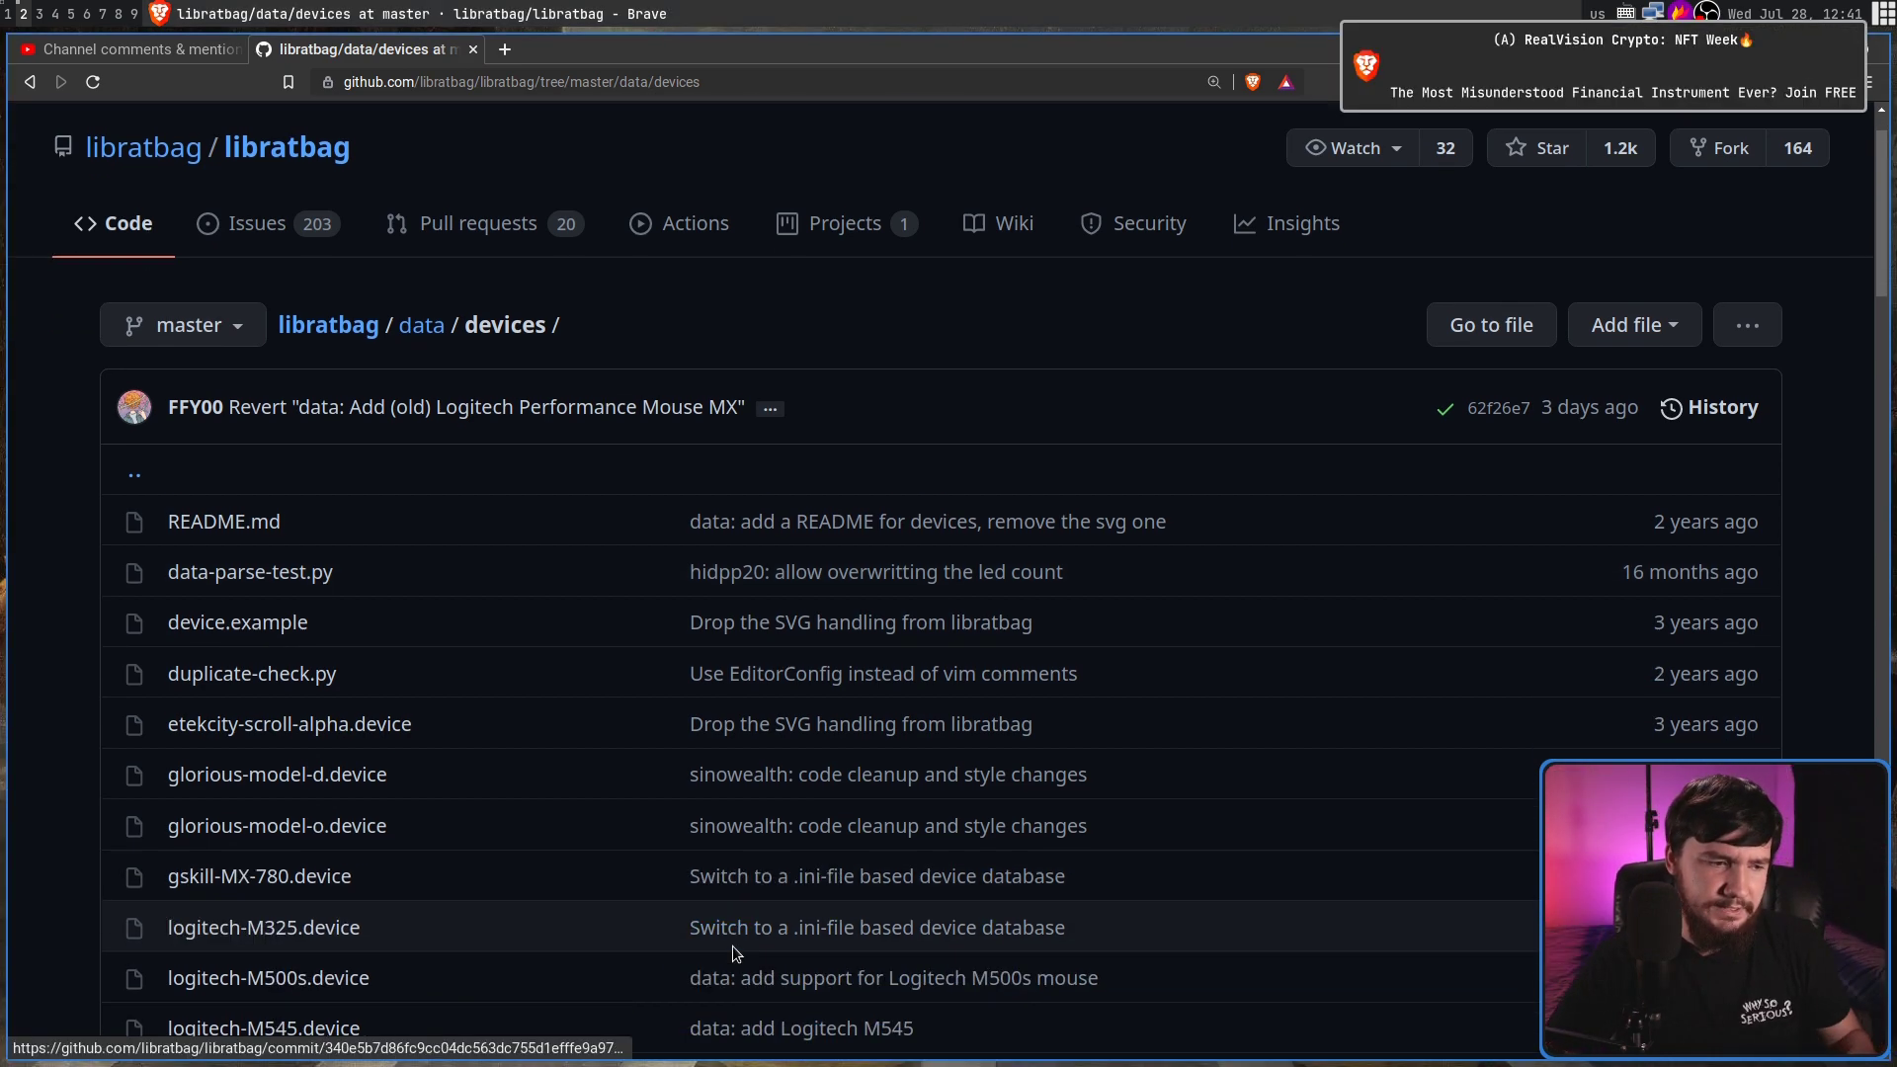
{"action": "scroll", "coordinate": [405, 874], "scroll_direction": "down", "scroll_amount": 3}
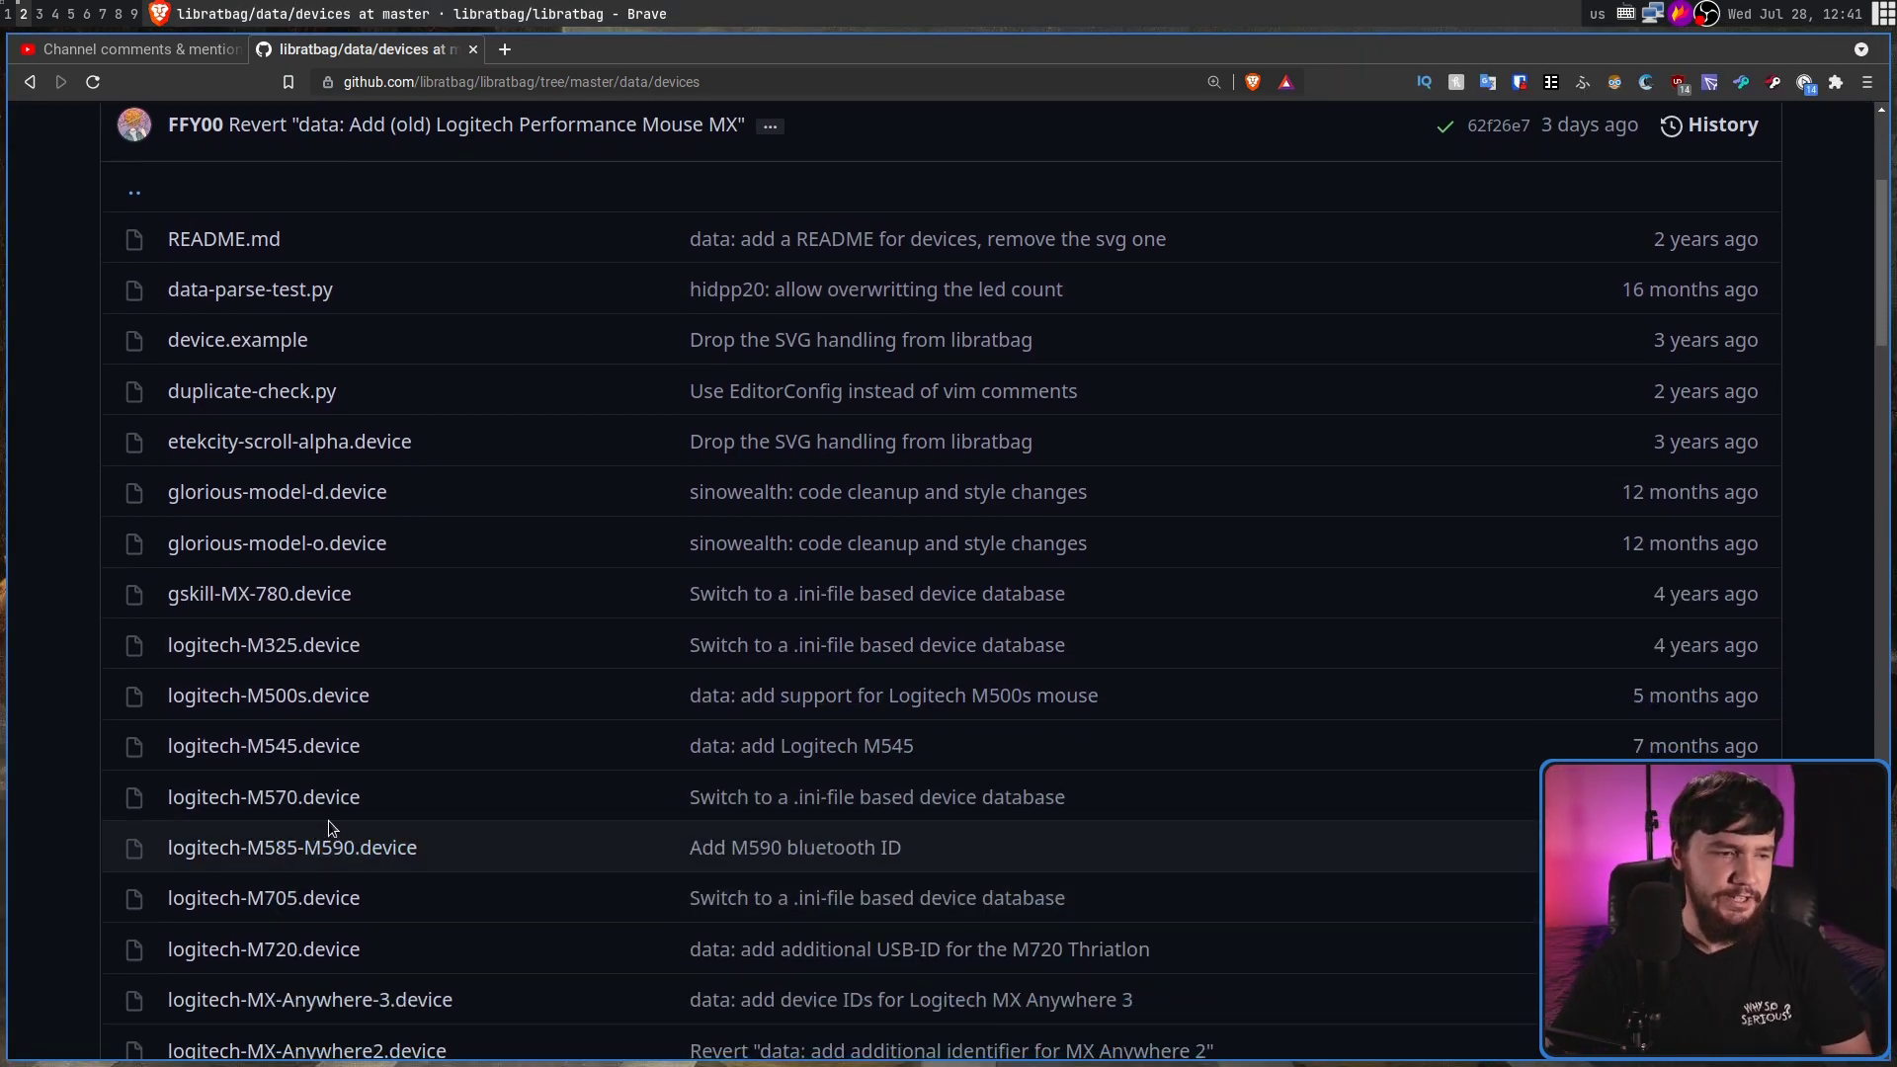
{"action": "scroll", "coordinate": [336, 819], "scroll_direction": "down", "scroll_amount": 6}
{"action": "scroll", "coordinate": [395, 741], "scroll_direction": "down", "scroll_amount": 5}
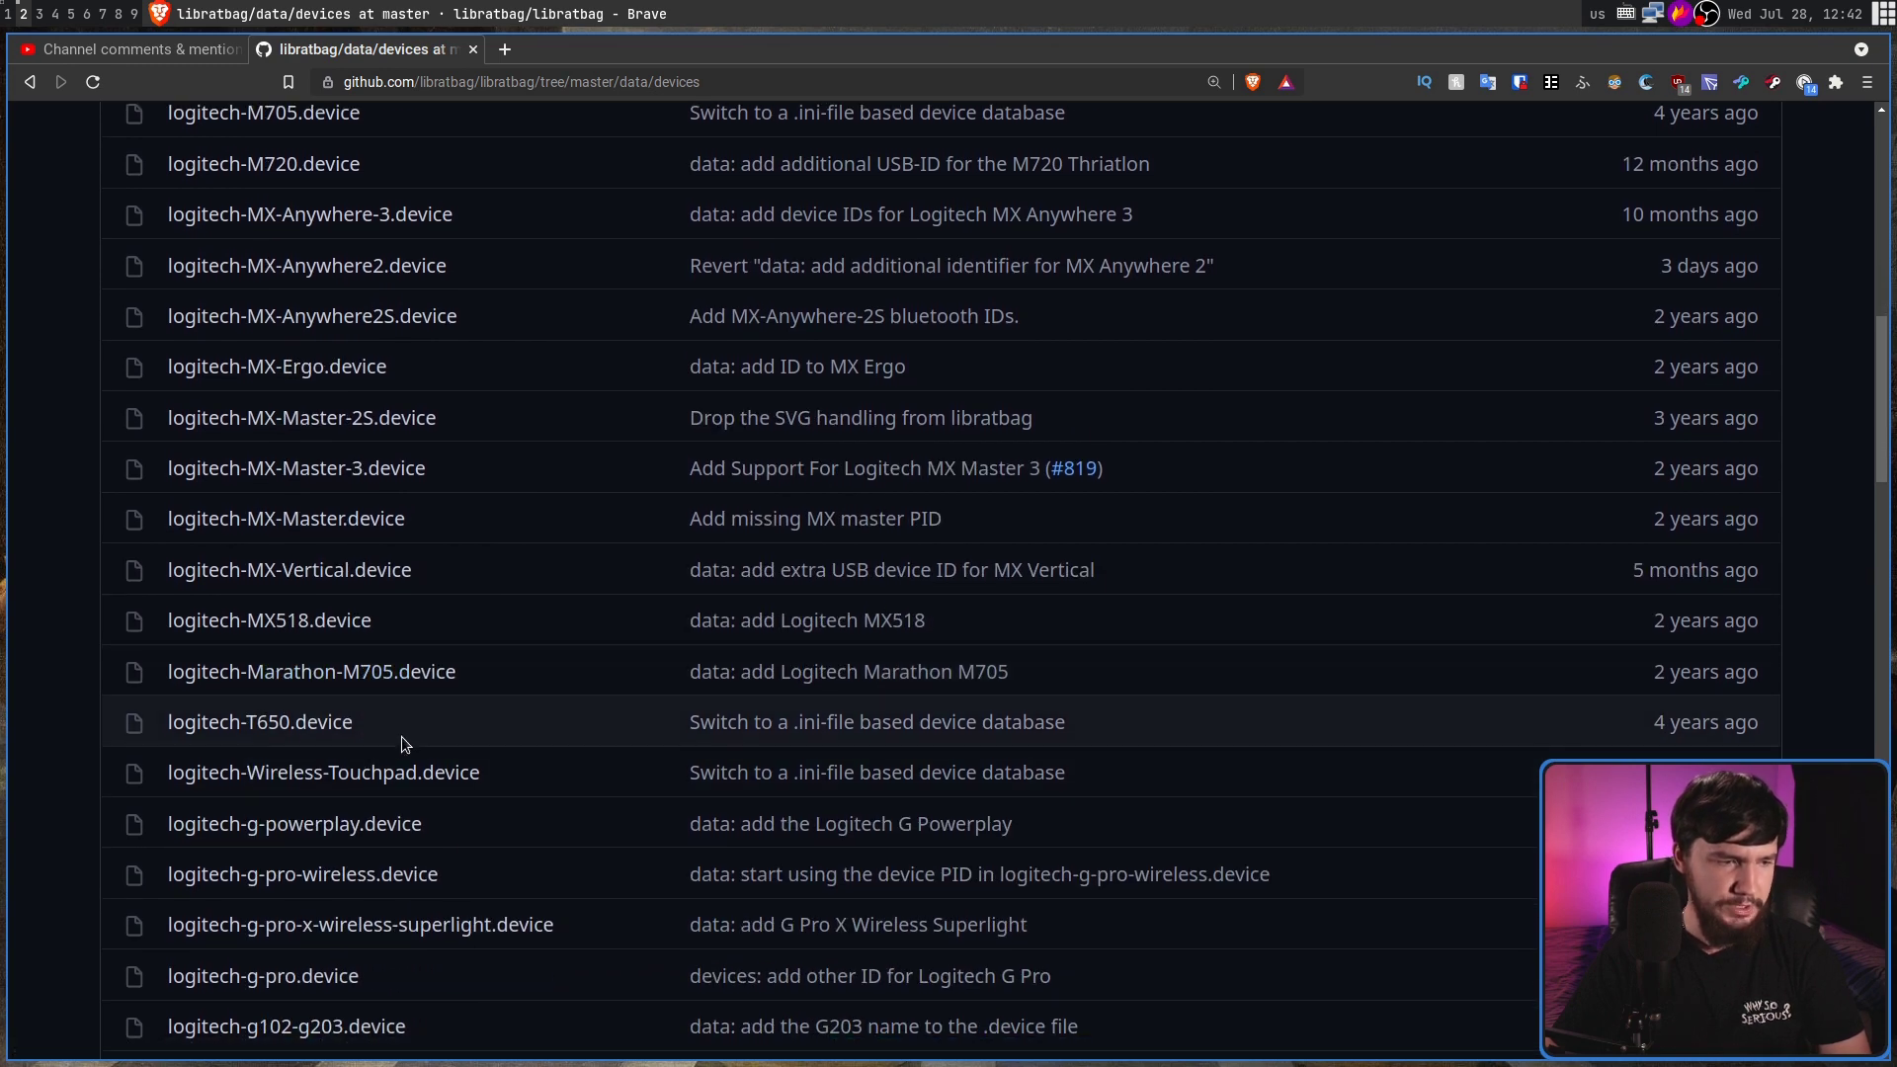
{"action": "scroll", "coordinate": [406, 734], "scroll_direction": "down", "scroll_amount": 3}
{"action": "scroll", "coordinate": [405, 732], "scroll_direction": "down", "scroll_amount": 4}
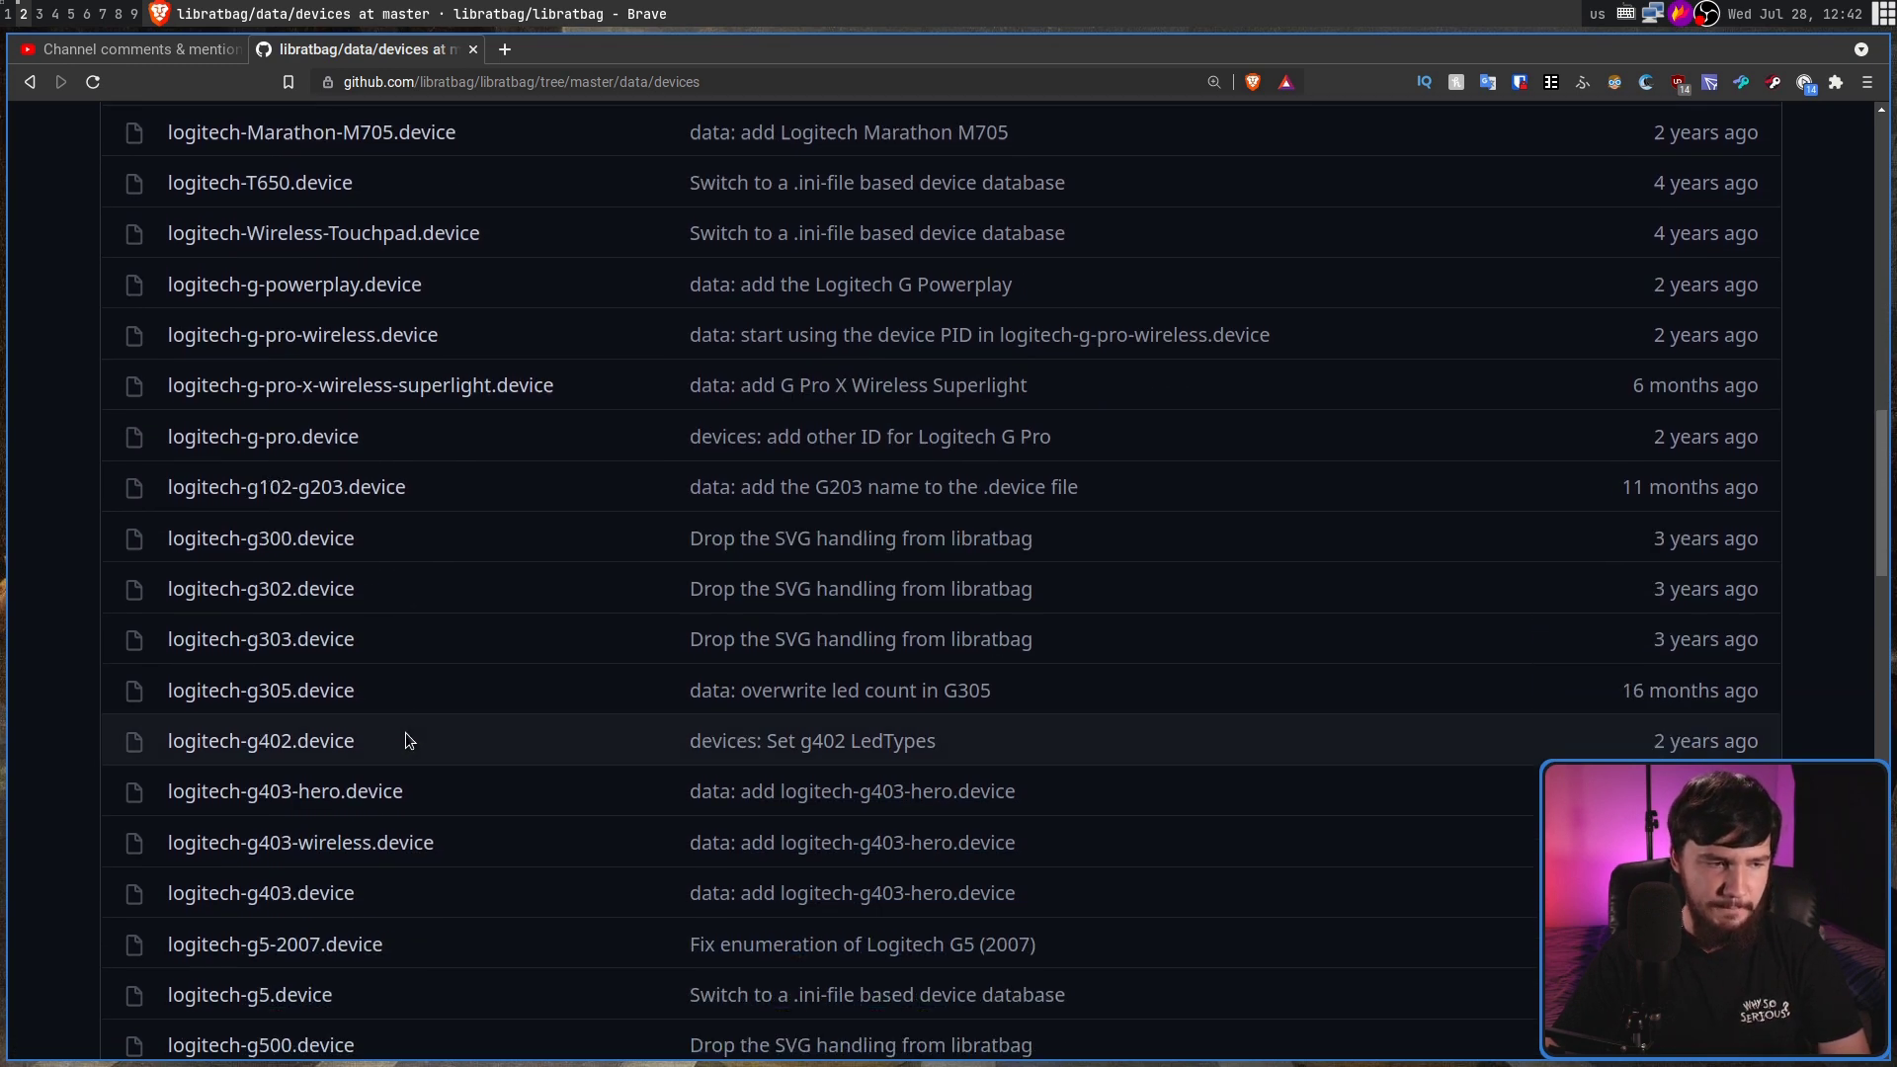
{"action": "scroll", "coordinate": [542, 717], "scroll_direction": "down", "scroll_amount": 5}
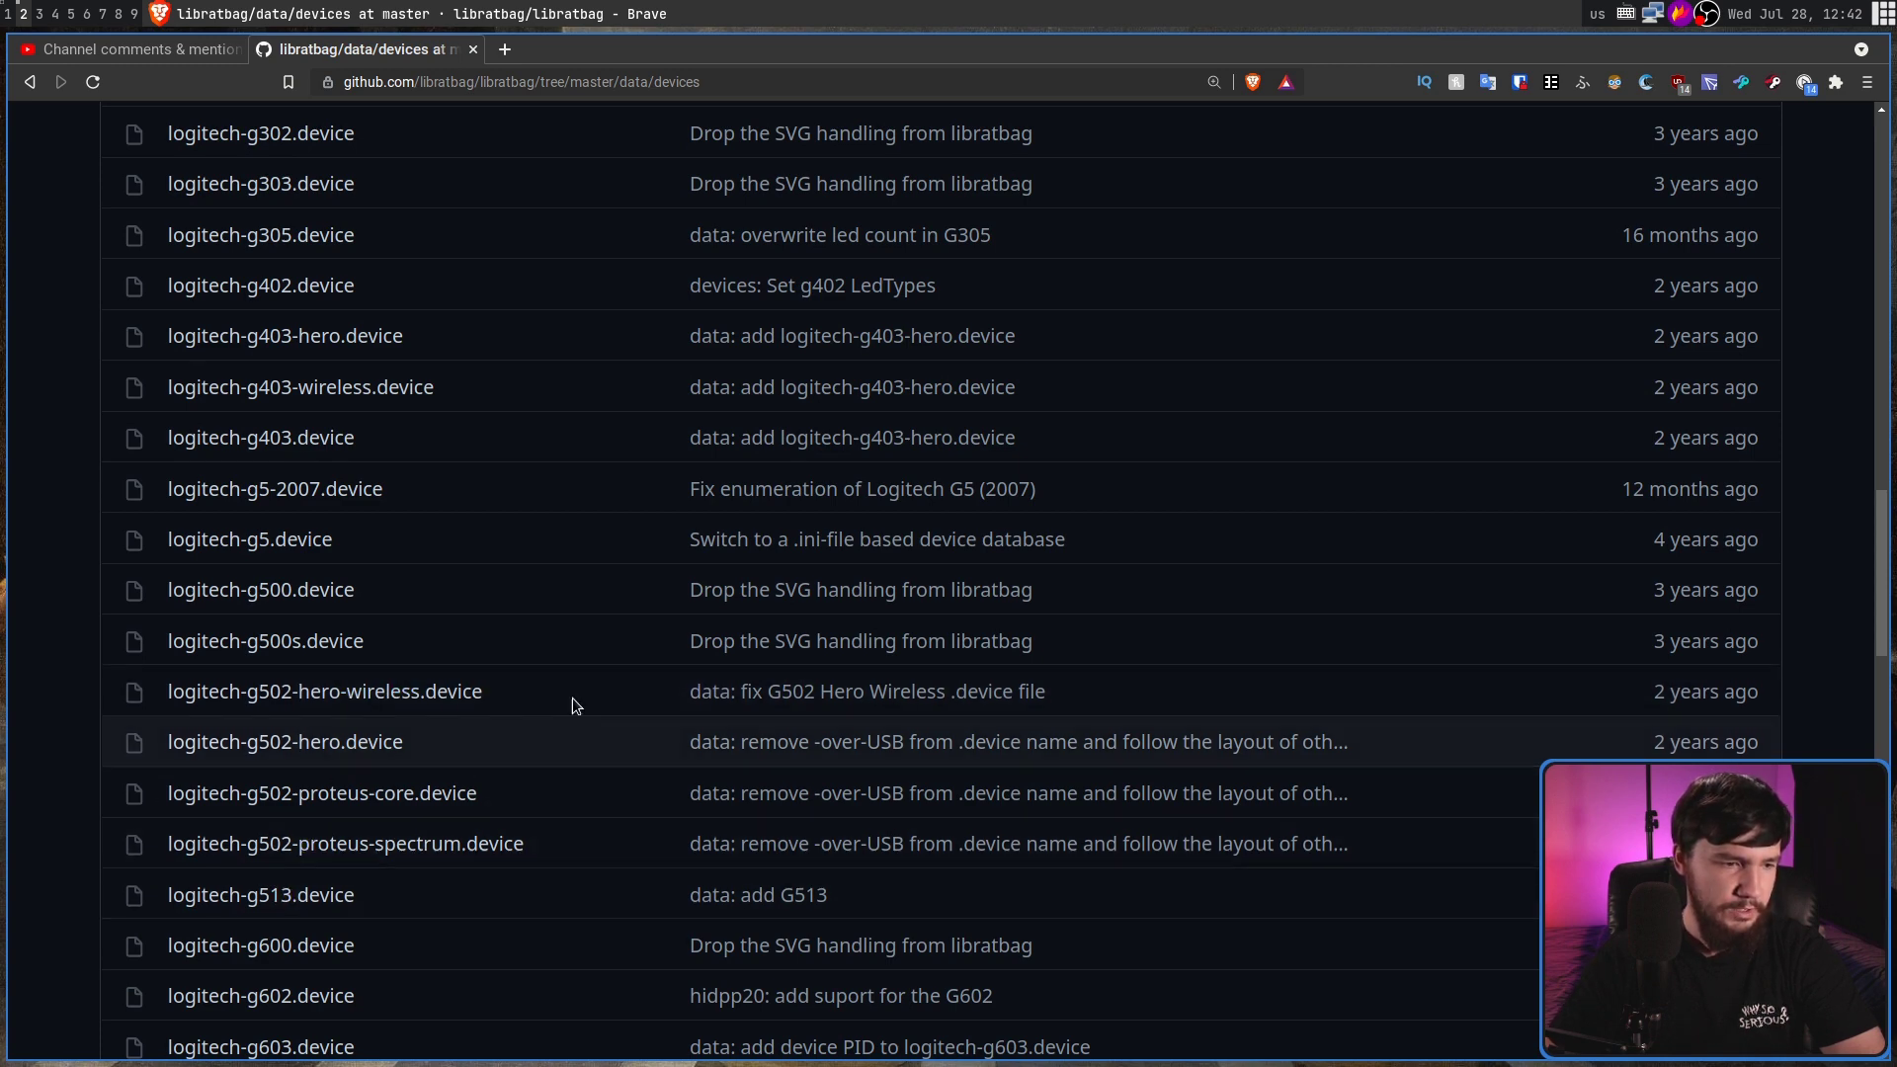
{"action": "scroll", "coordinate": [579, 791], "scroll_direction": "up", "scroll_amount": 1}
{"action": "scroll", "coordinate": [579, 791], "scroll_direction": "up", "scroll_amount": 1}
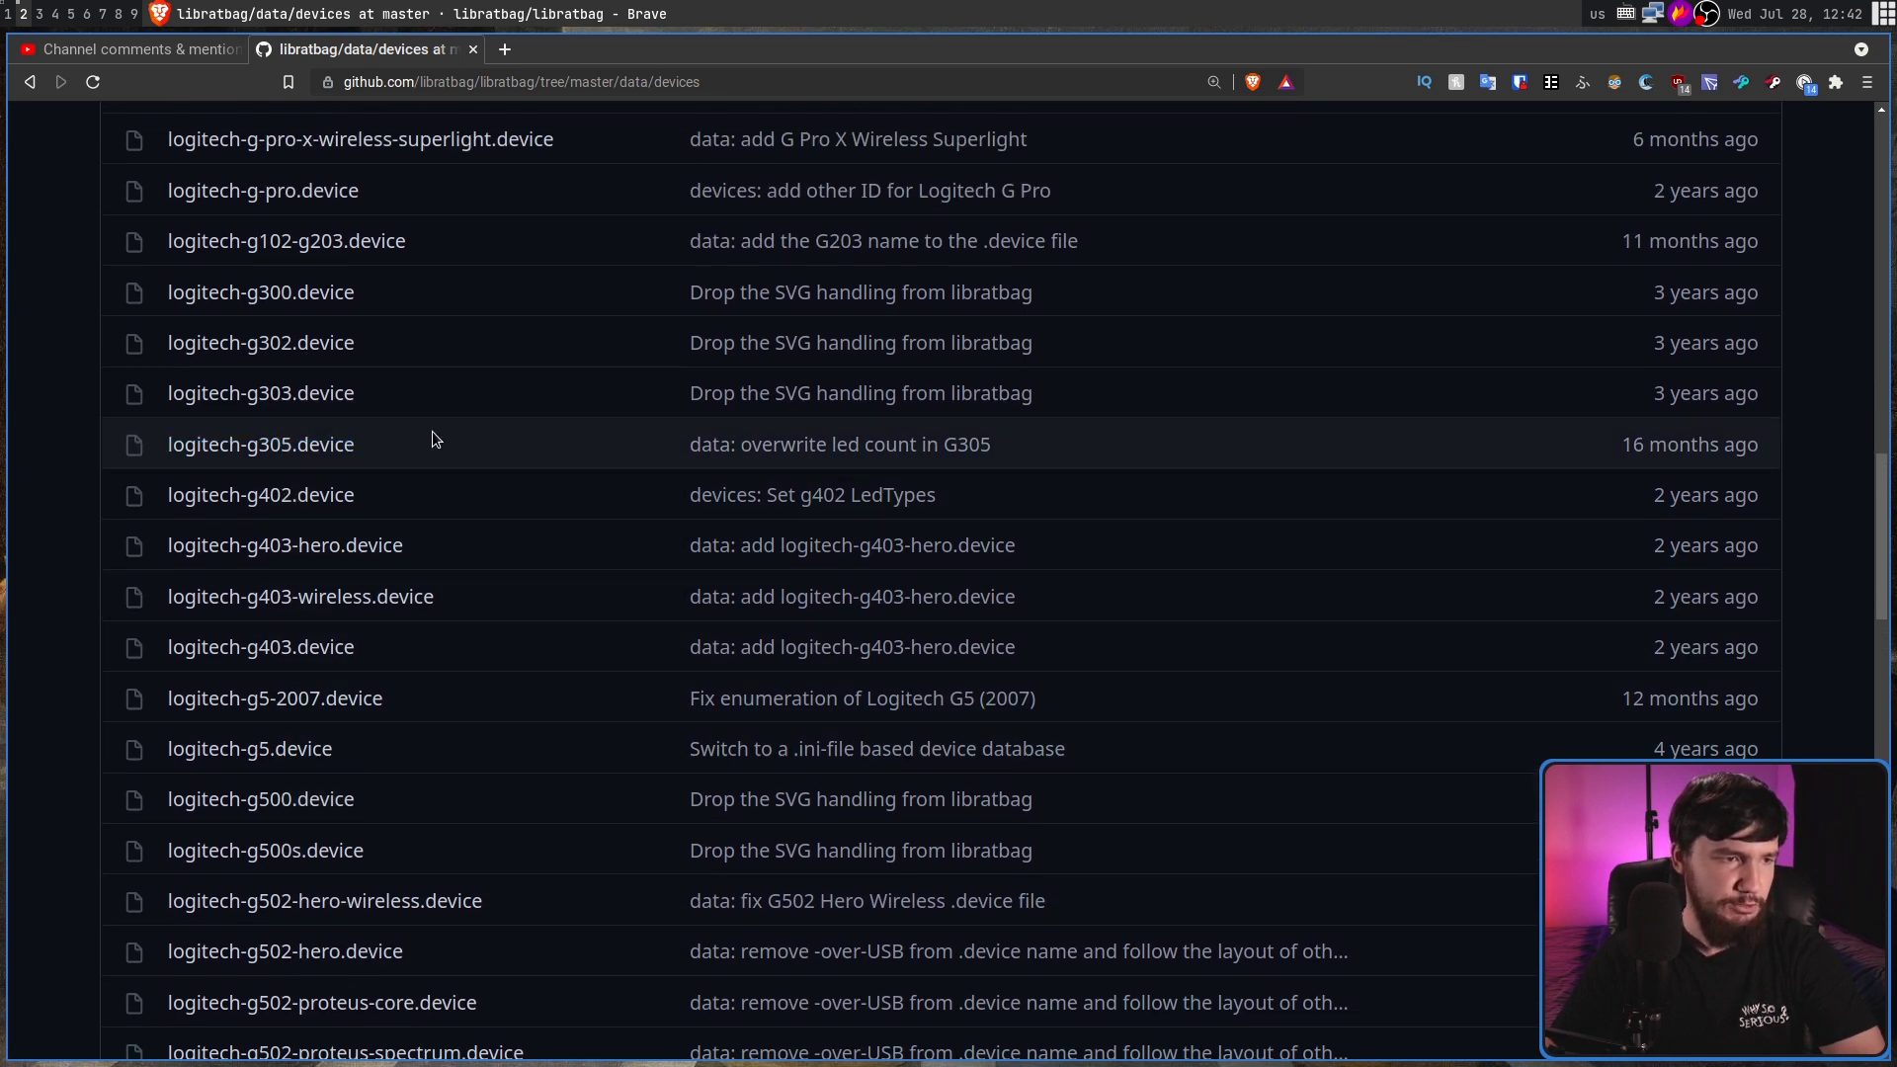
{"action": "scroll", "coordinate": [523, 607], "scroll_direction": "down", "scroll_amount": 4}
{"action": "scroll", "coordinate": [525, 607], "scroll_direction": "down", "scroll_amount": 10}
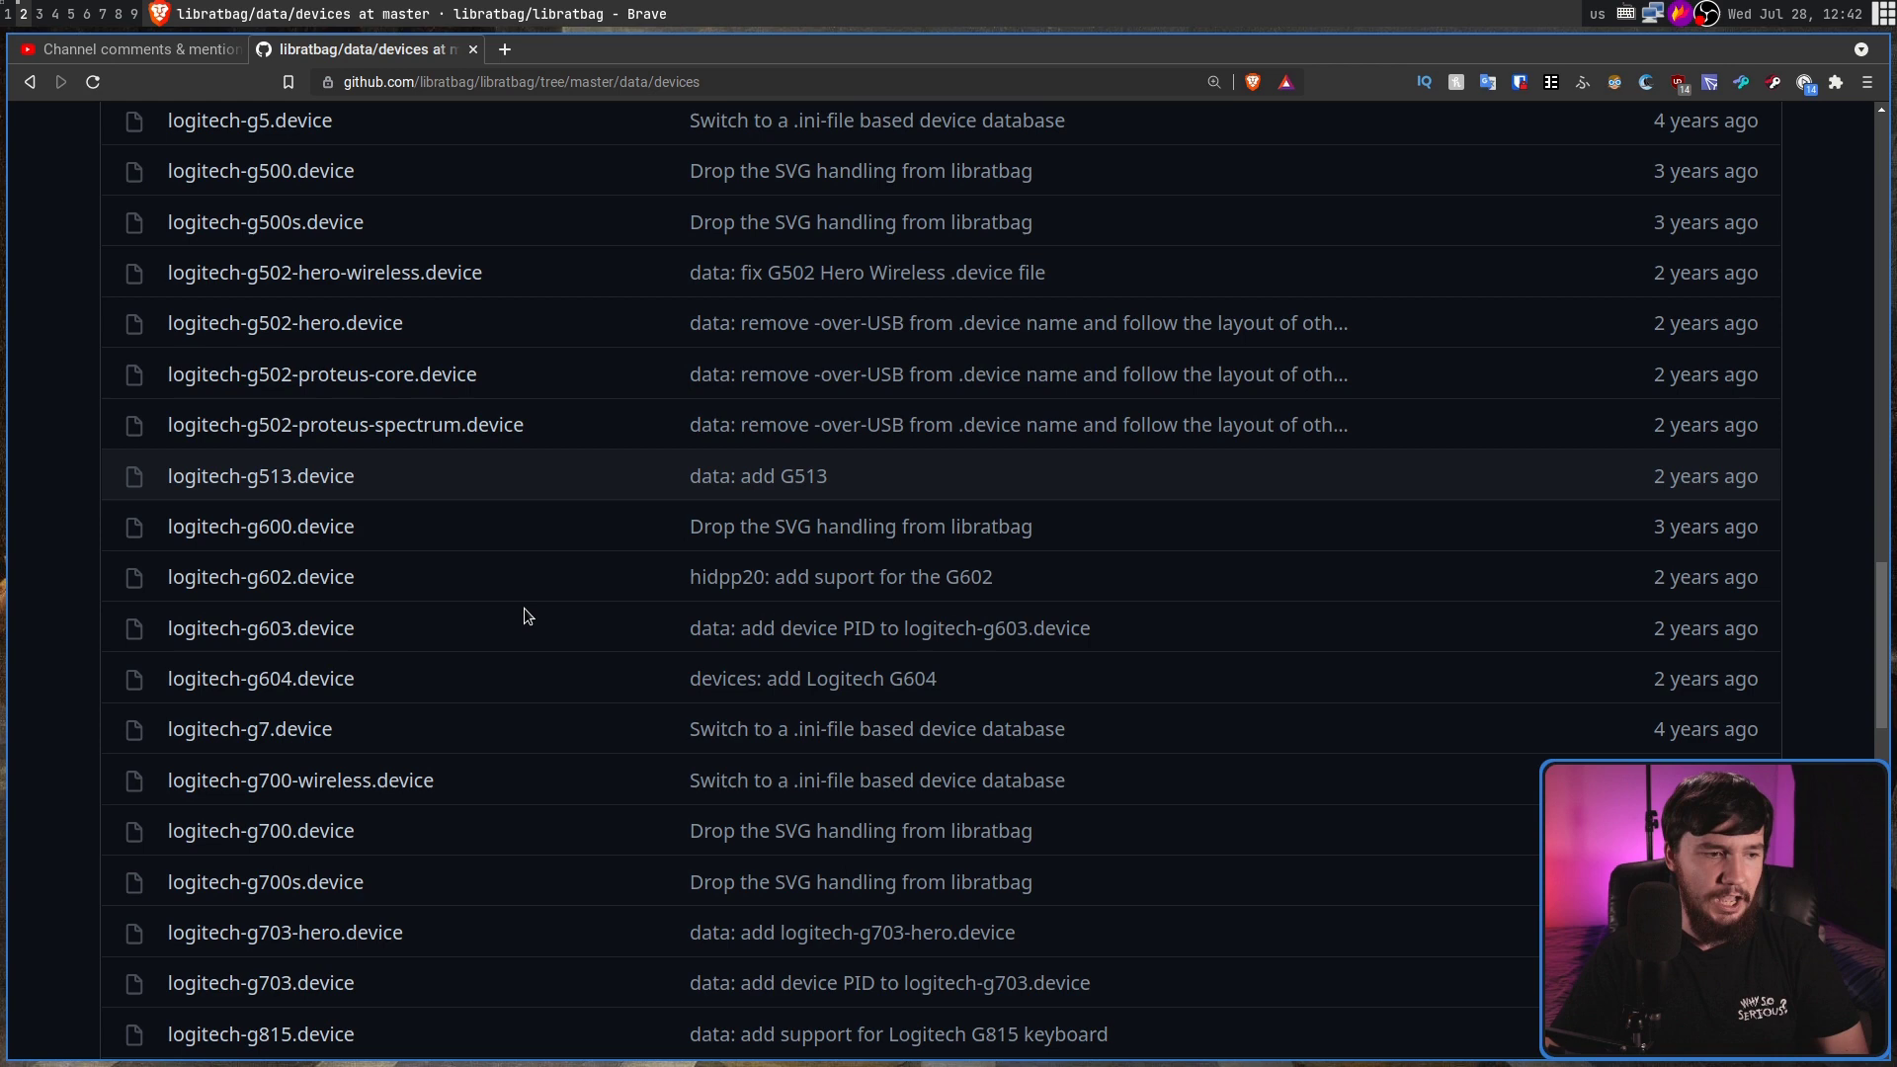
{"action": "scroll", "coordinate": [526, 606], "scroll_direction": "down", "scroll_amount": 5}
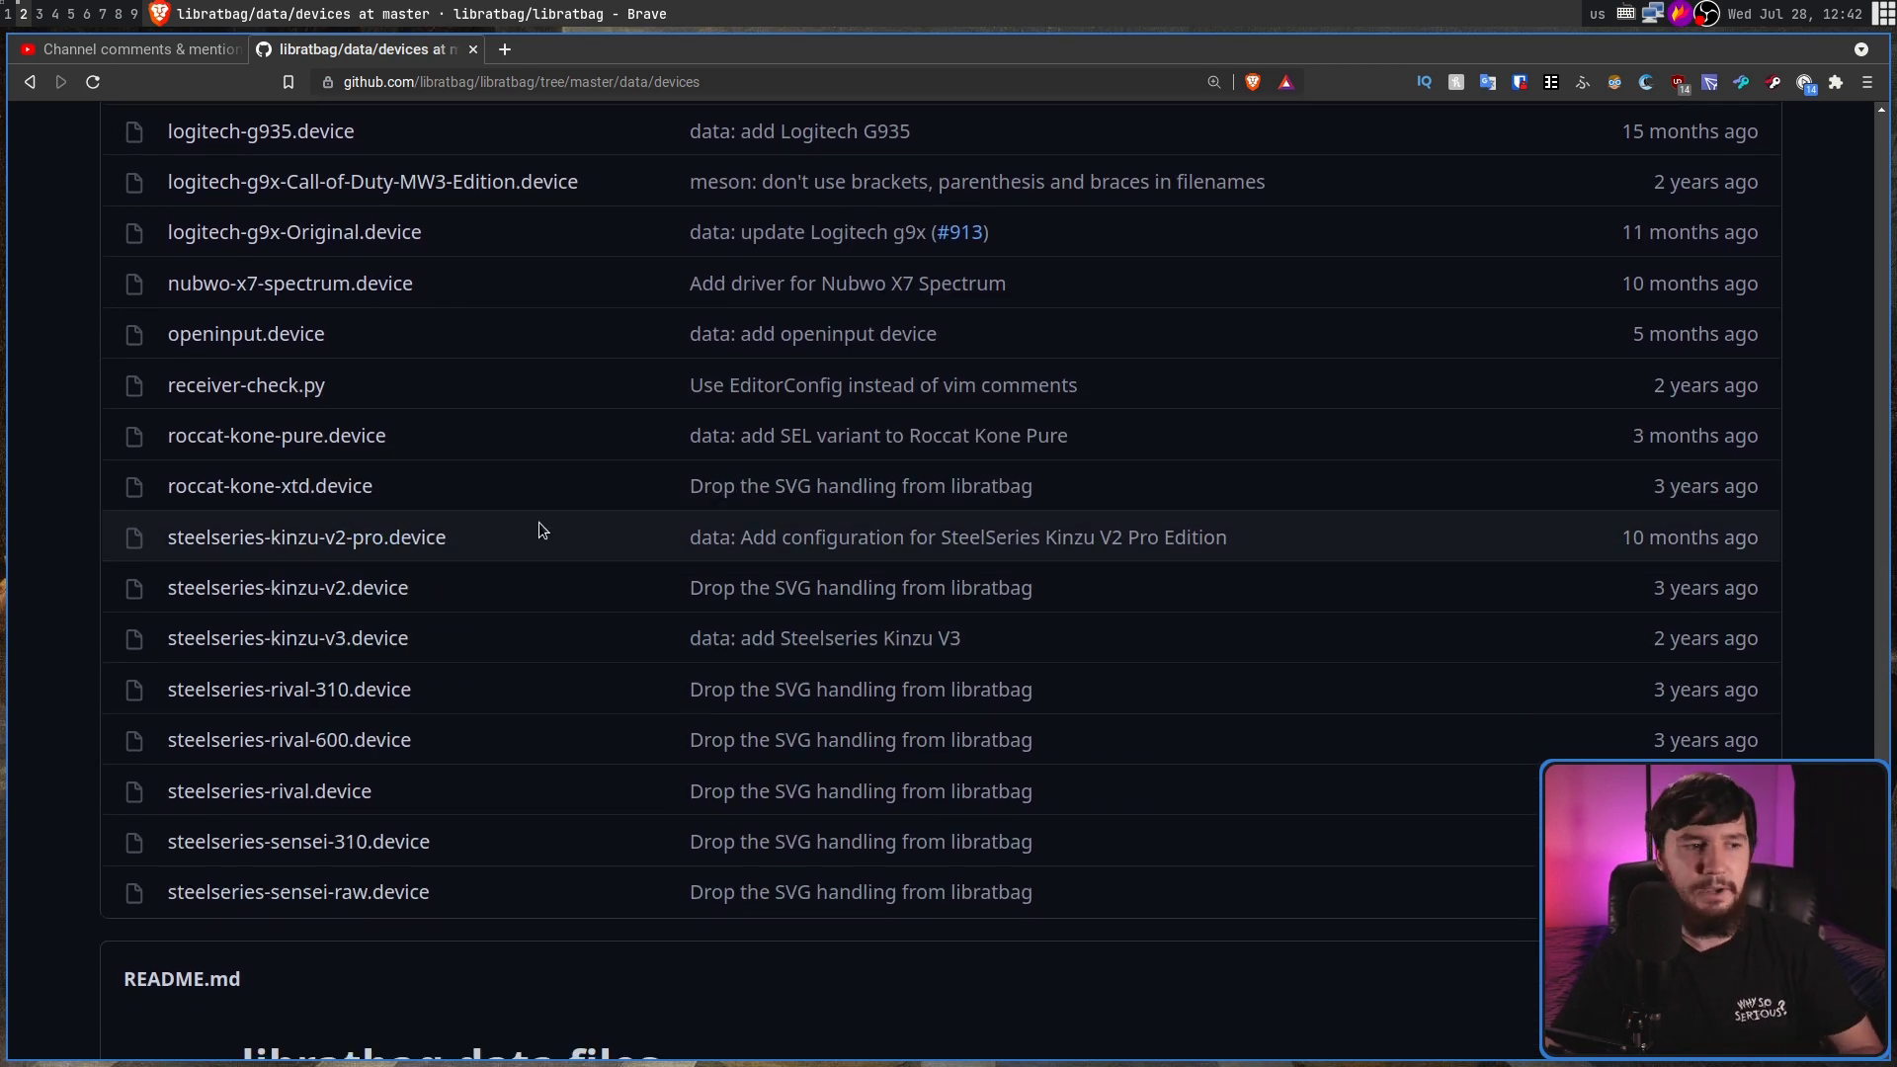
{"action": "scroll", "coordinate": [533, 526], "scroll_direction": "up", "scroll_amount": 1}
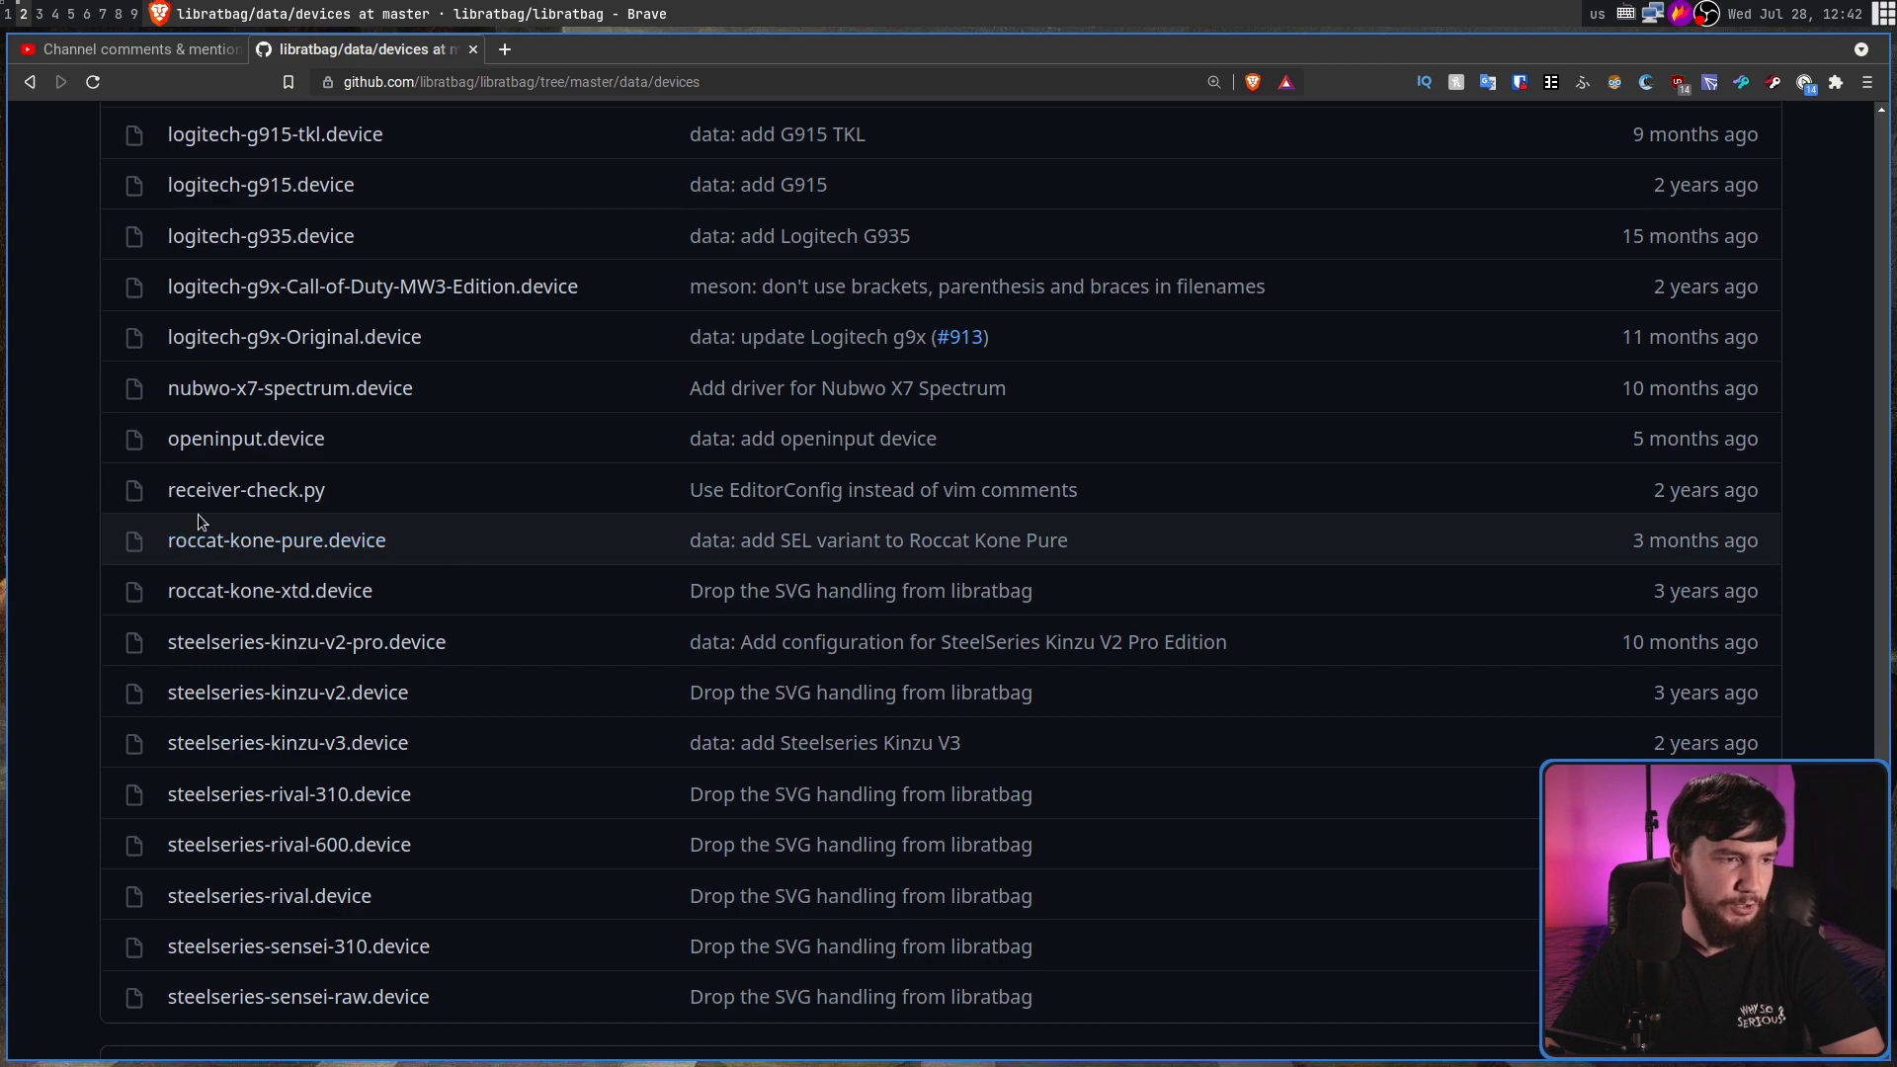
{"action": "scroll", "coordinate": [217, 511], "scroll_direction": "up", "scroll_amount": 17}
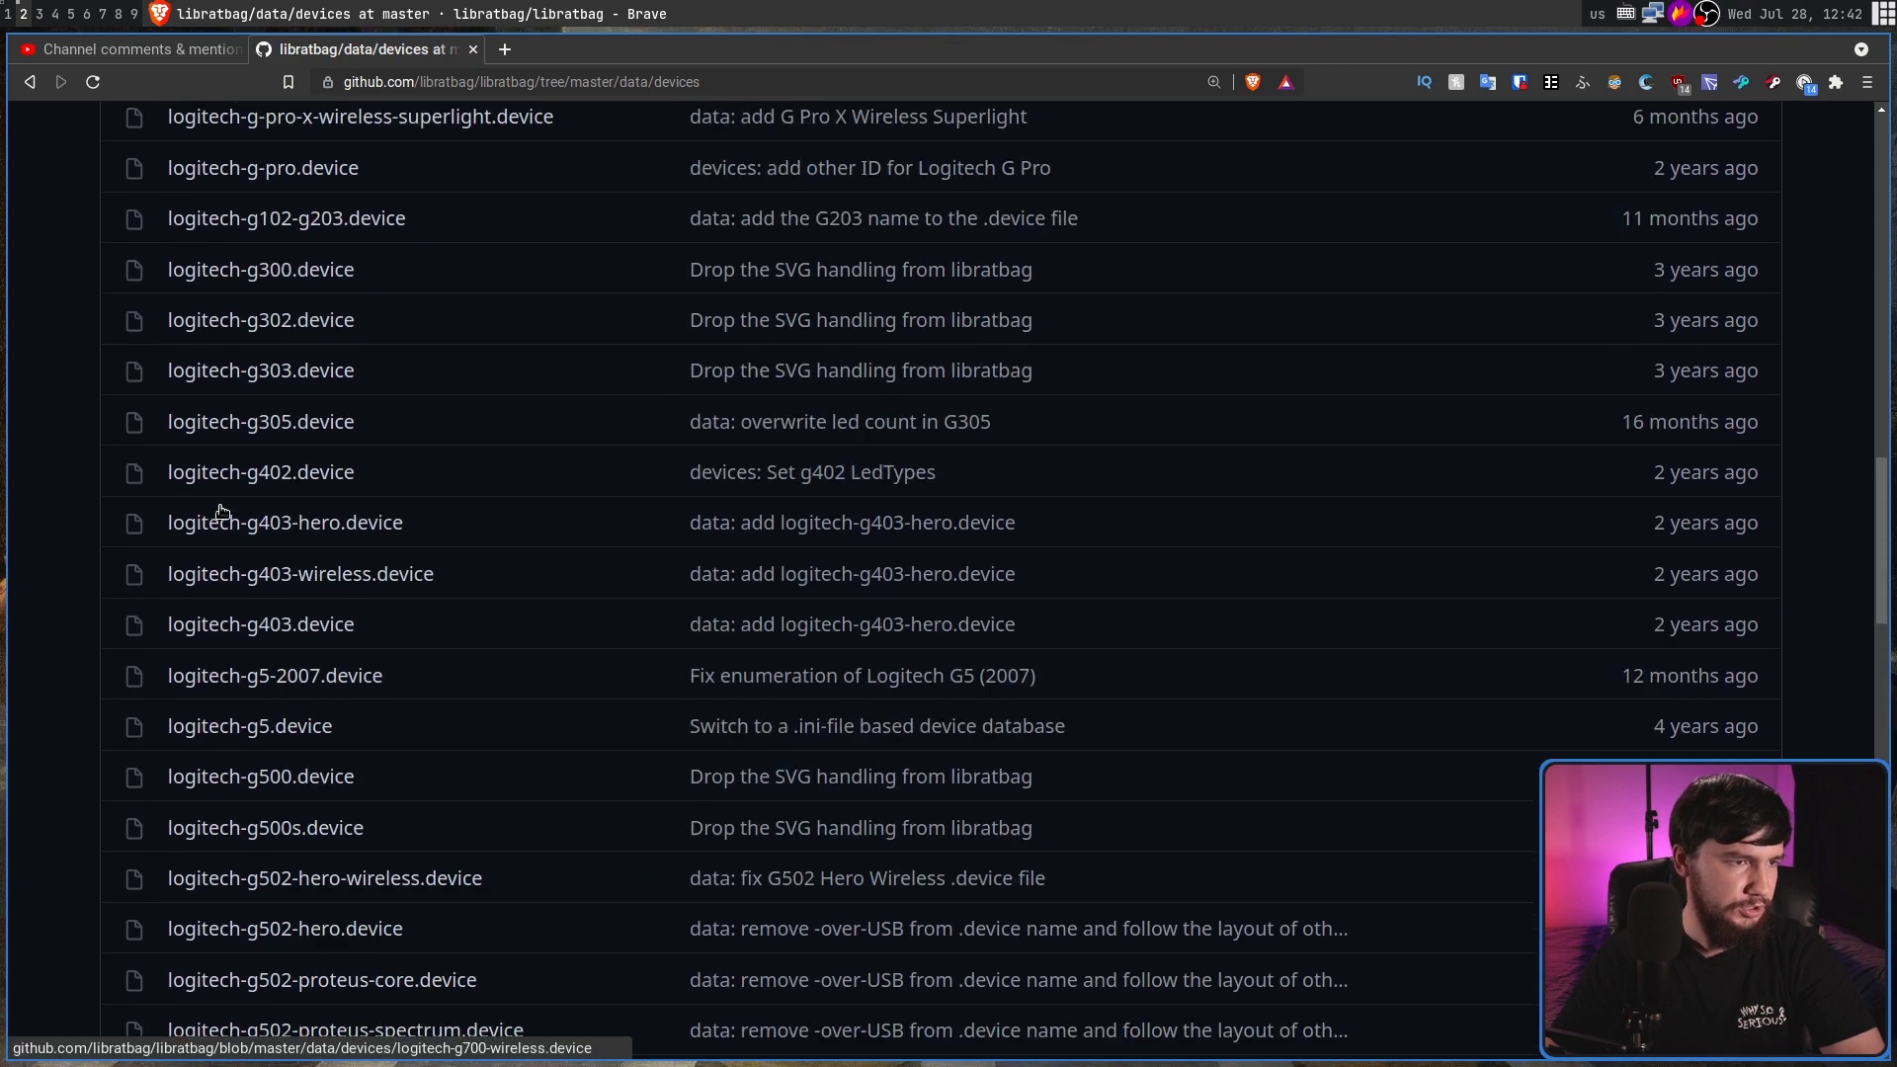
{"action": "scroll", "coordinate": [221, 510], "scroll_direction": "up", "scroll_amount": 17}
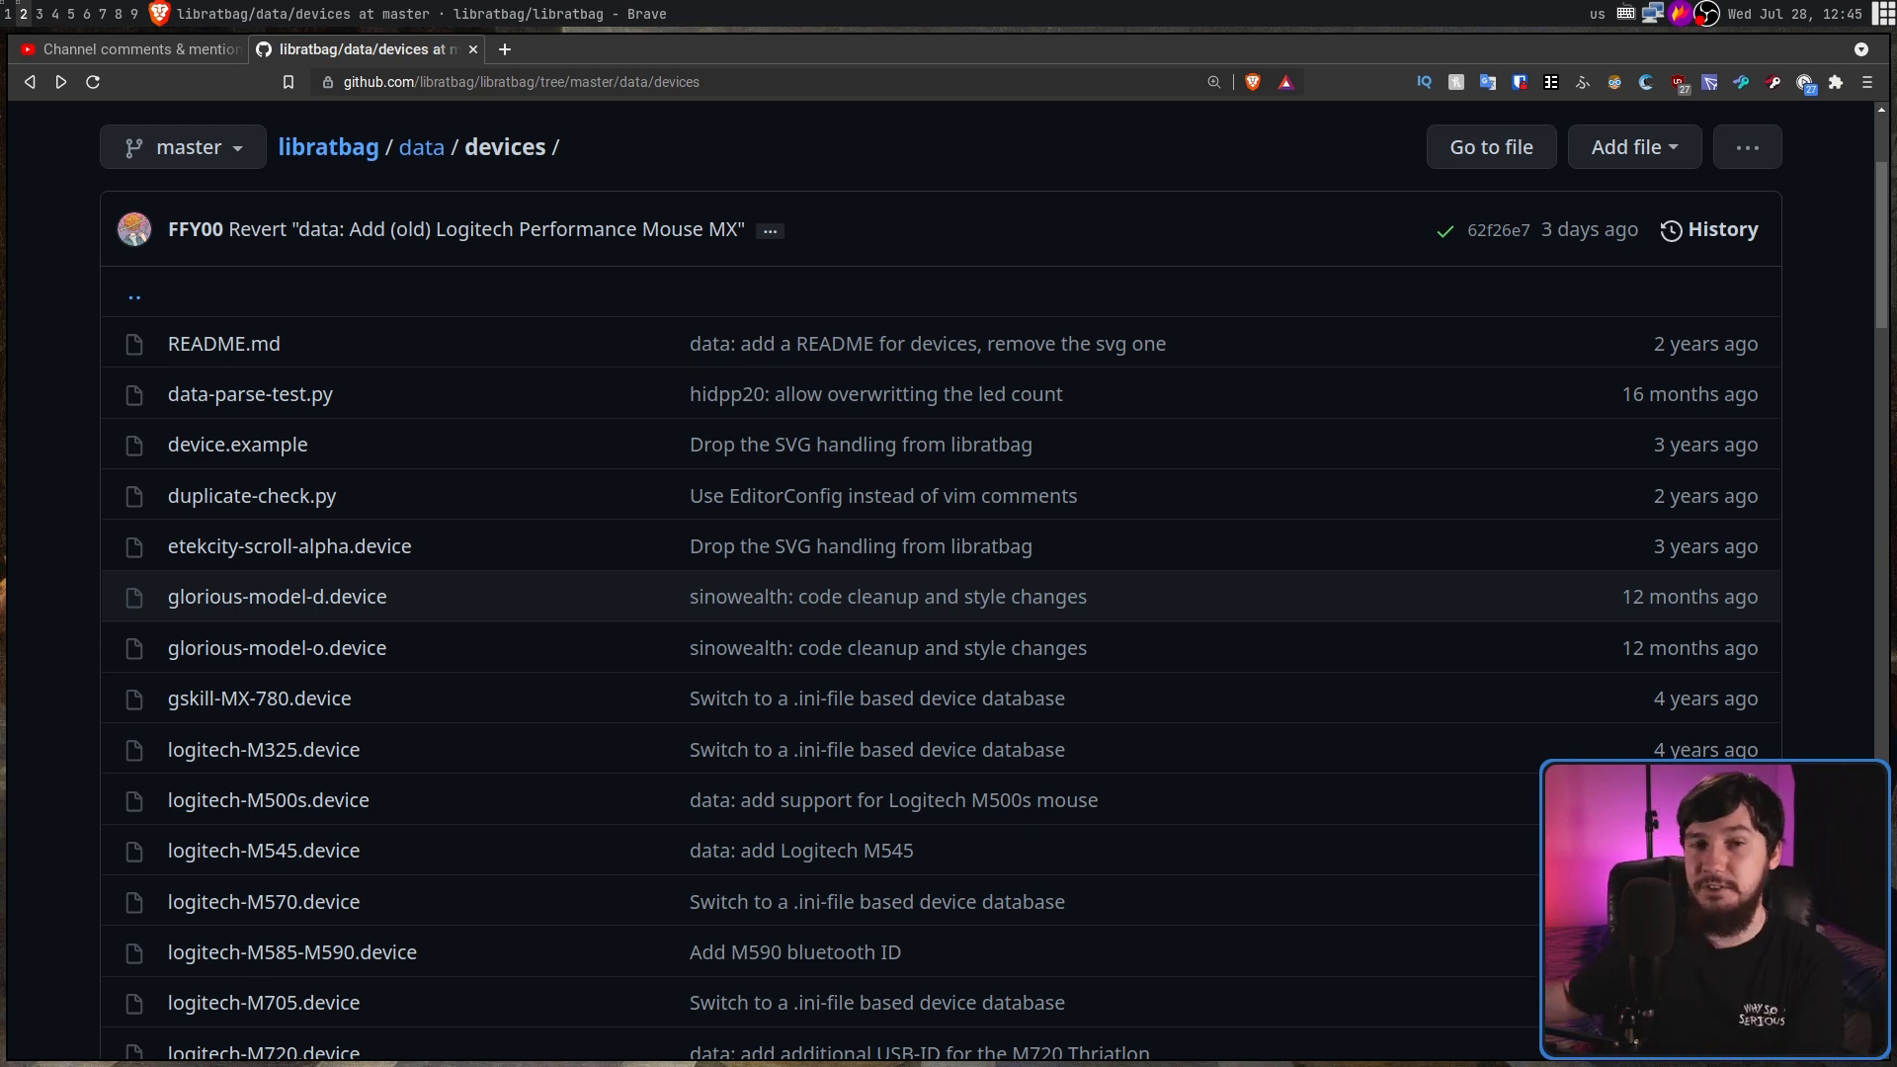
{"action": "scroll", "coordinate": [605, 709], "scroll_direction": "down", "scroll_amount": 15}
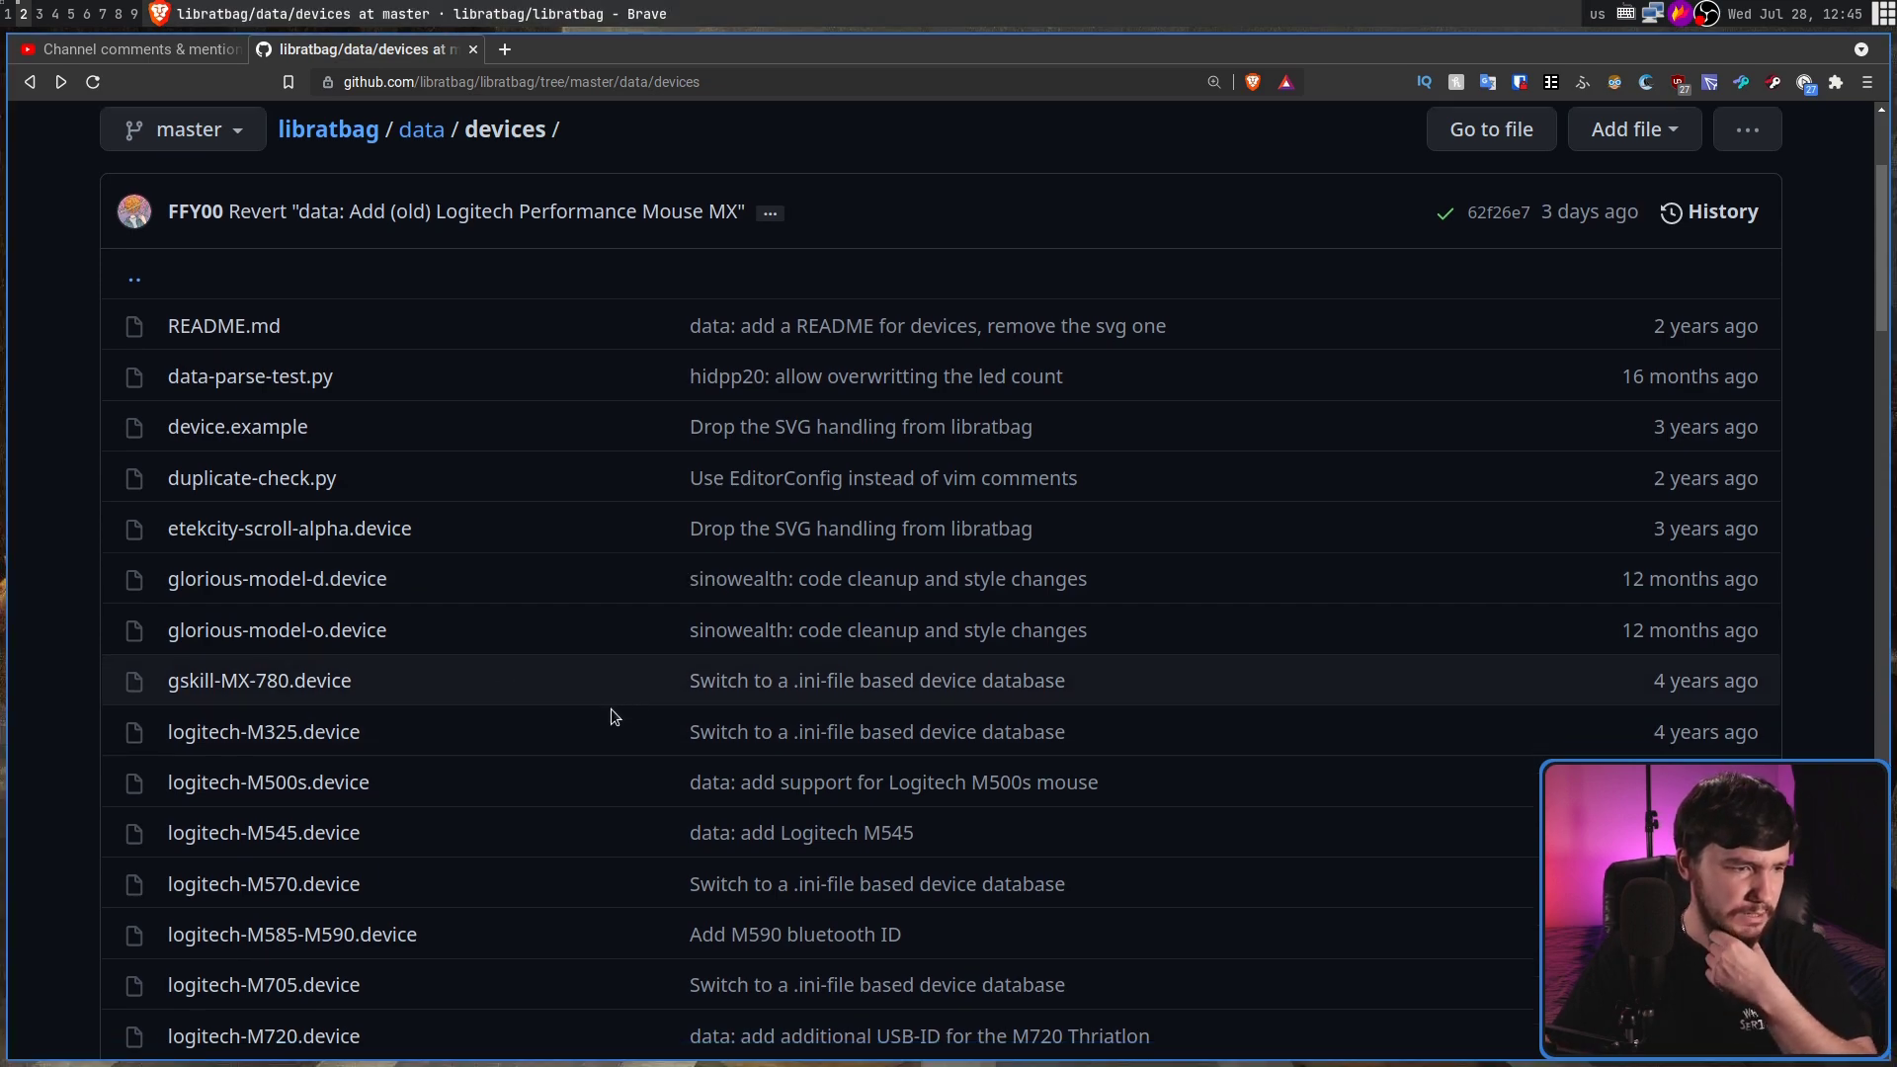
{"action": "scroll", "coordinate": [583, 708], "scroll_direction": "down", "scroll_amount": 10}
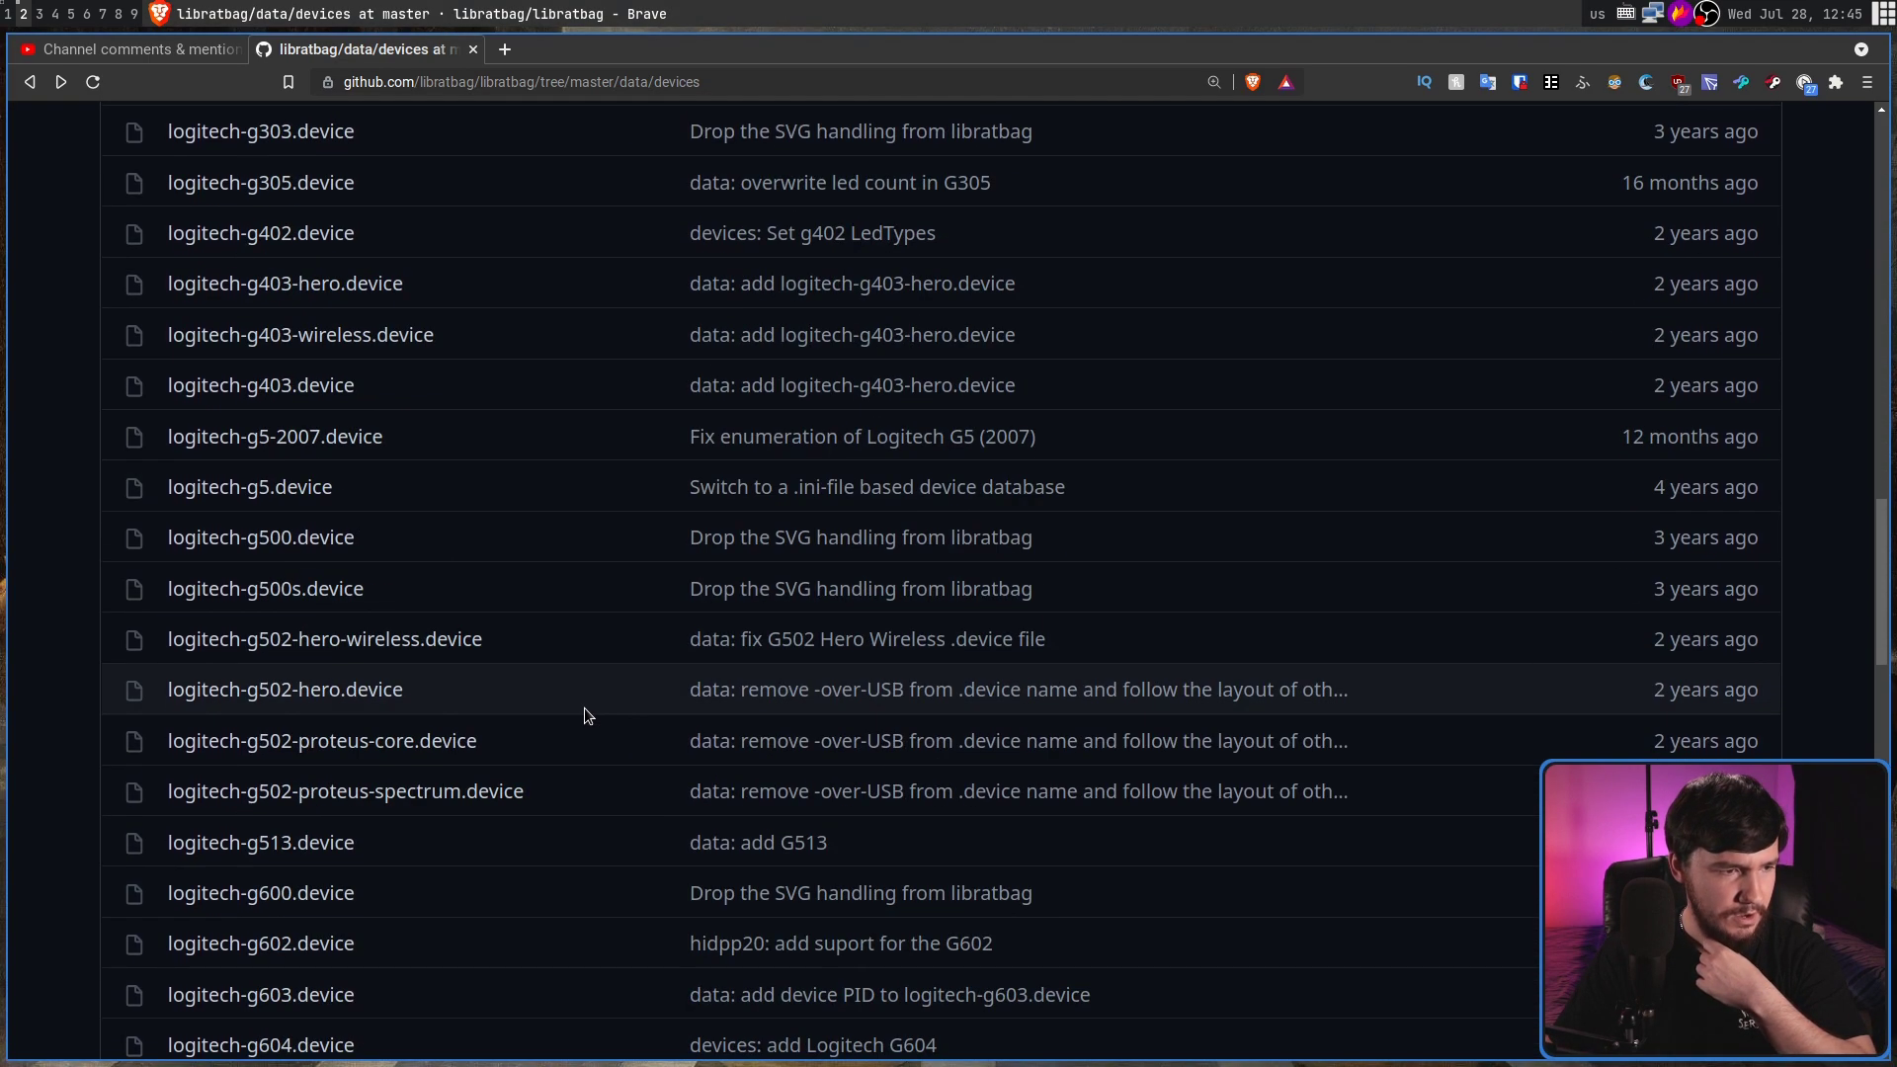
{"action": "scroll", "coordinate": [579, 708], "scroll_direction": "up", "scroll_amount": 8}
{"action": "scroll", "coordinate": [580, 721], "scroll_direction": "up", "scroll_amount": 15}
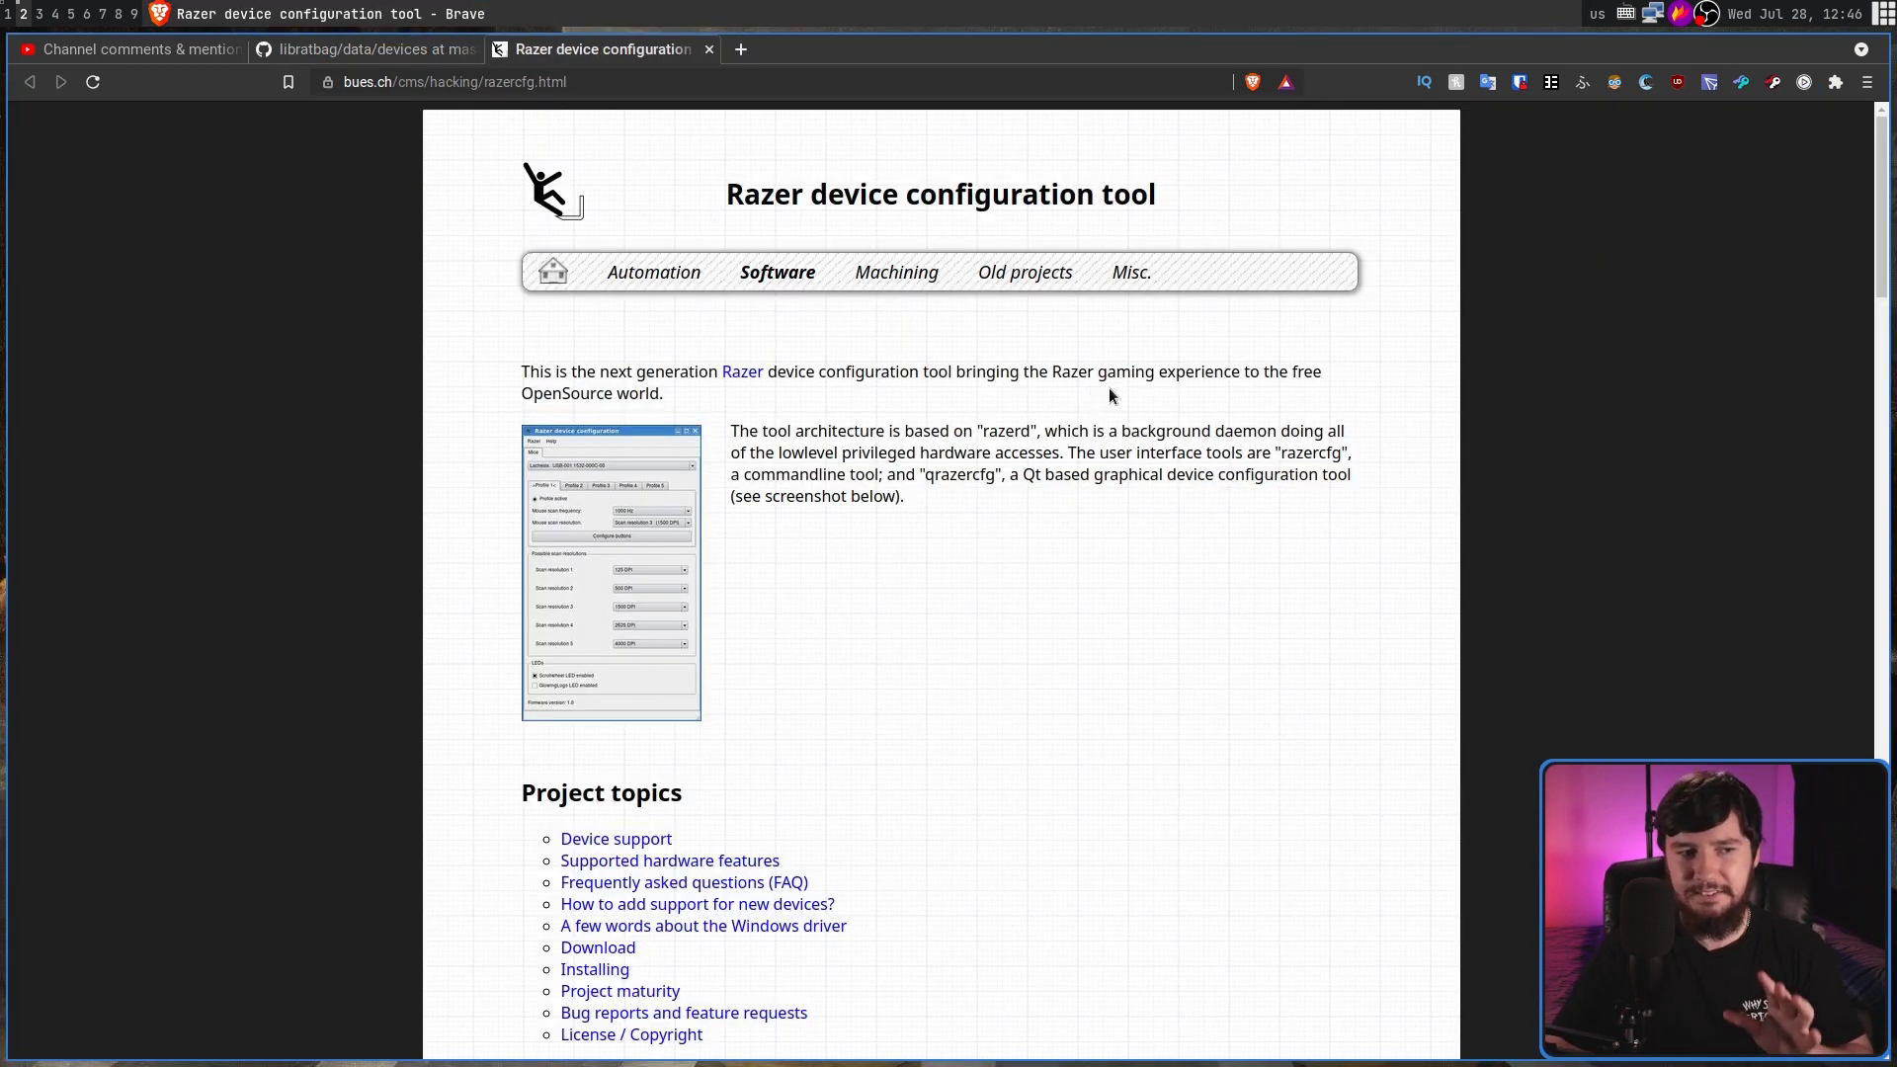
Examine the Device support and Supported hardware features tables on the Razer device configuration tool page, enlarged to 125%
{"action": "scroll", "coordinate": [1110, 390], "scroll_direction": "down", "scroll_amount": 8}
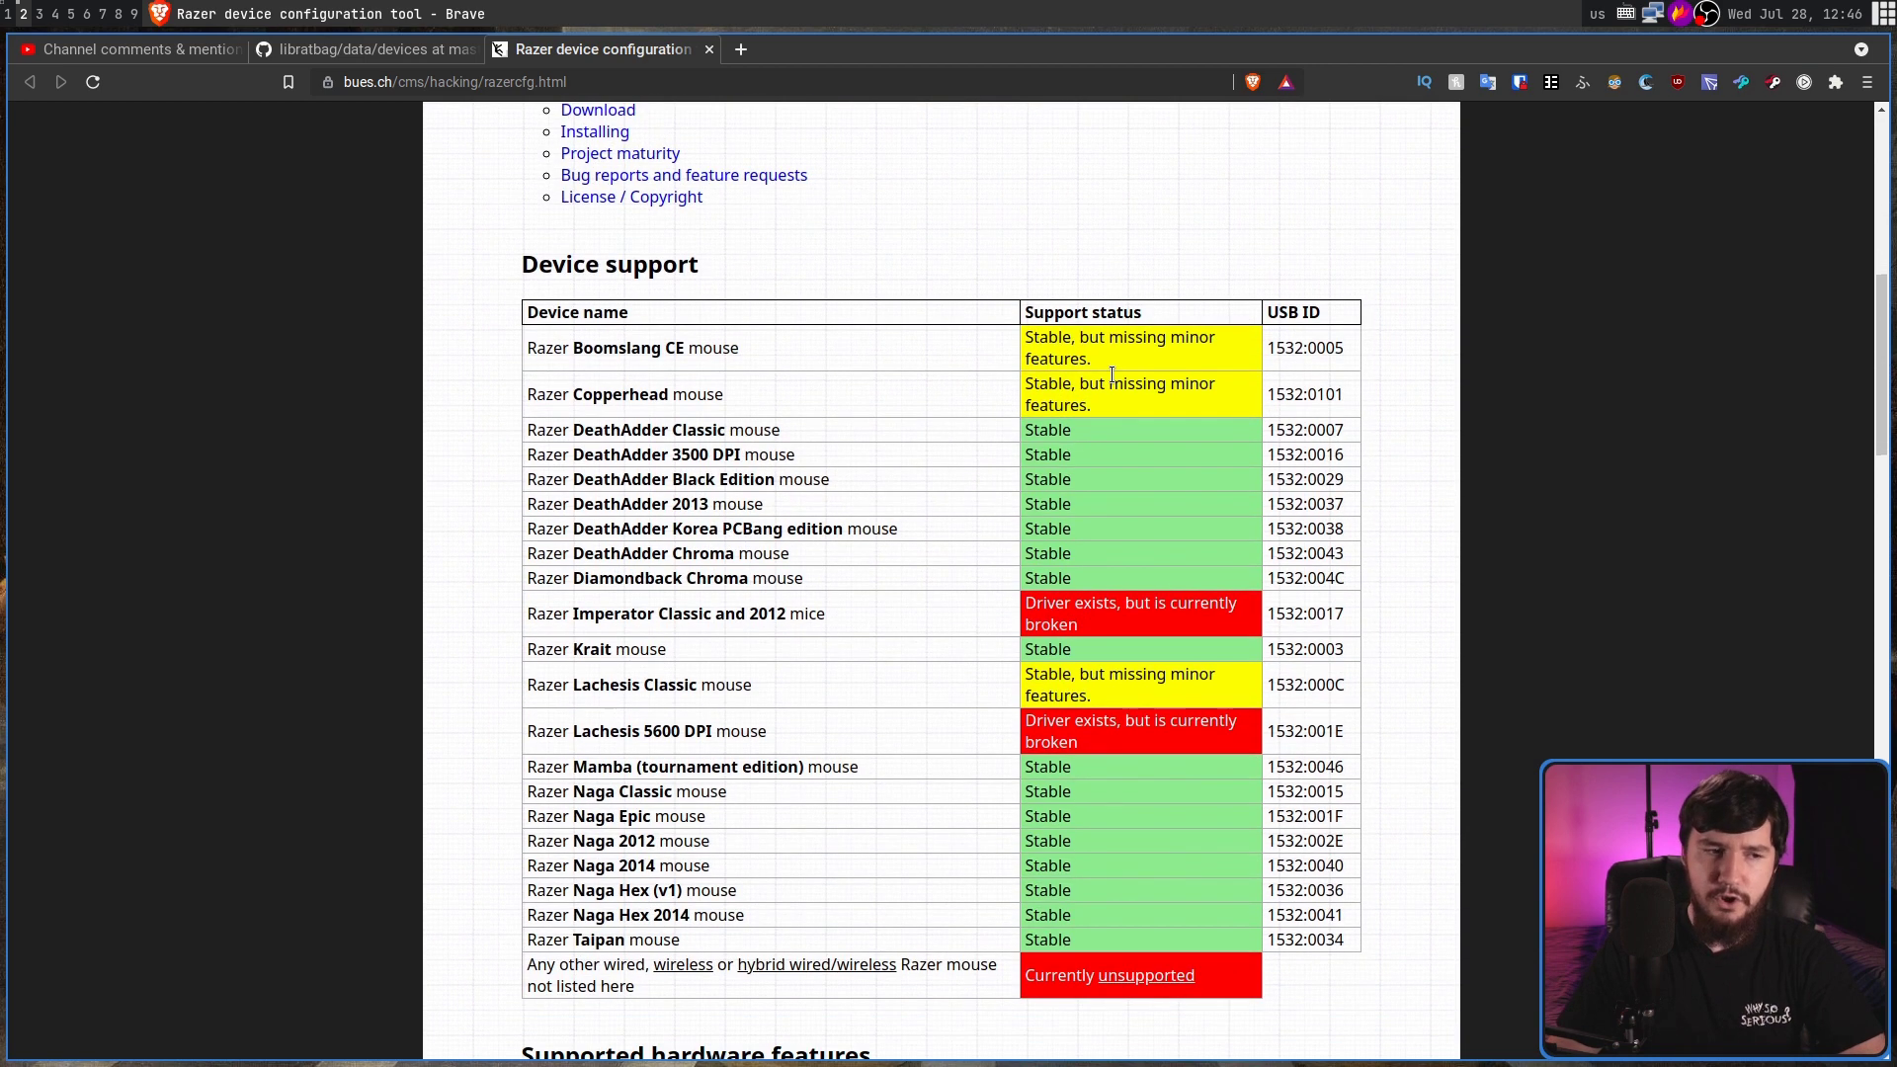
{"action": "key", "text": "ctrl+plus"}
{"action": "key", "text": "ctrl+plus"}
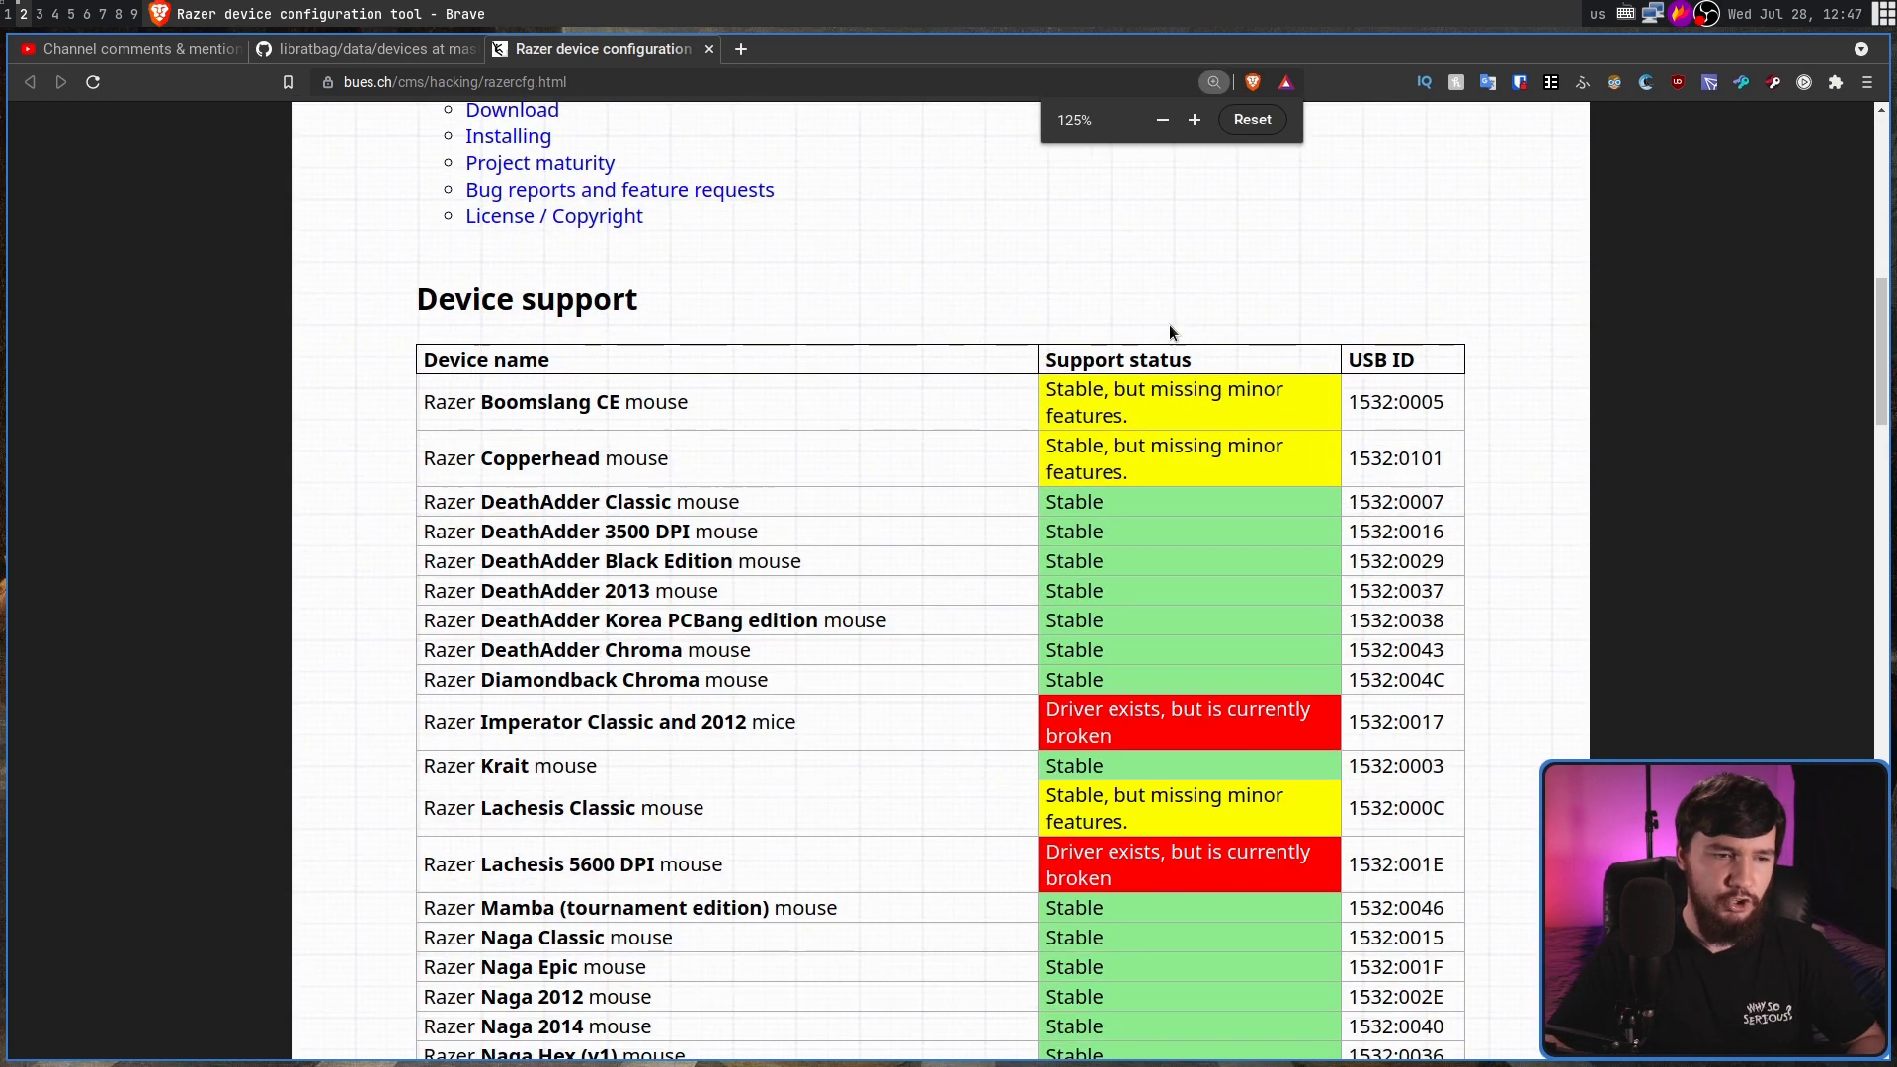
{"action": "scroll", "coordinate": [1169, 324], "scroll_direction": "down", "scroll_amount": 1}
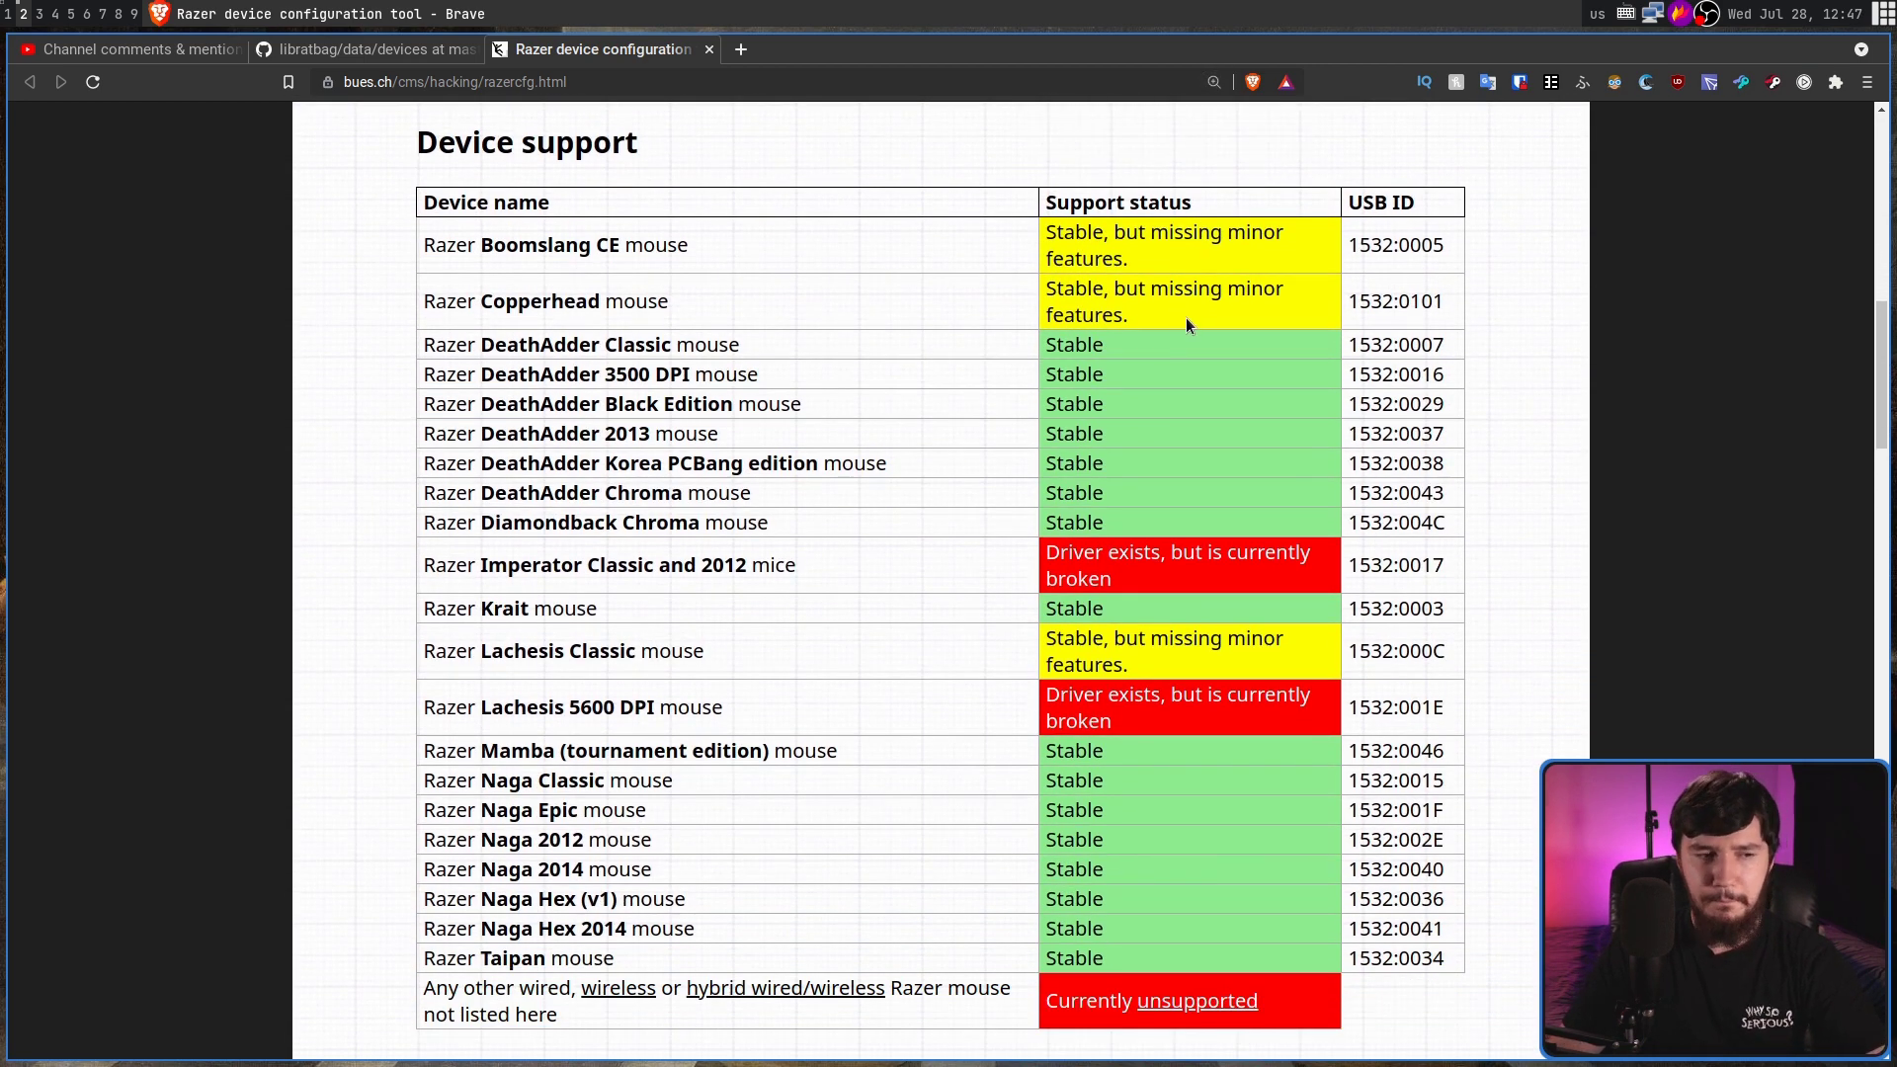
{"action": "scroll", "coordinate": [1184, 317], "scroll_direction": "down", "scroll_amount": 1}
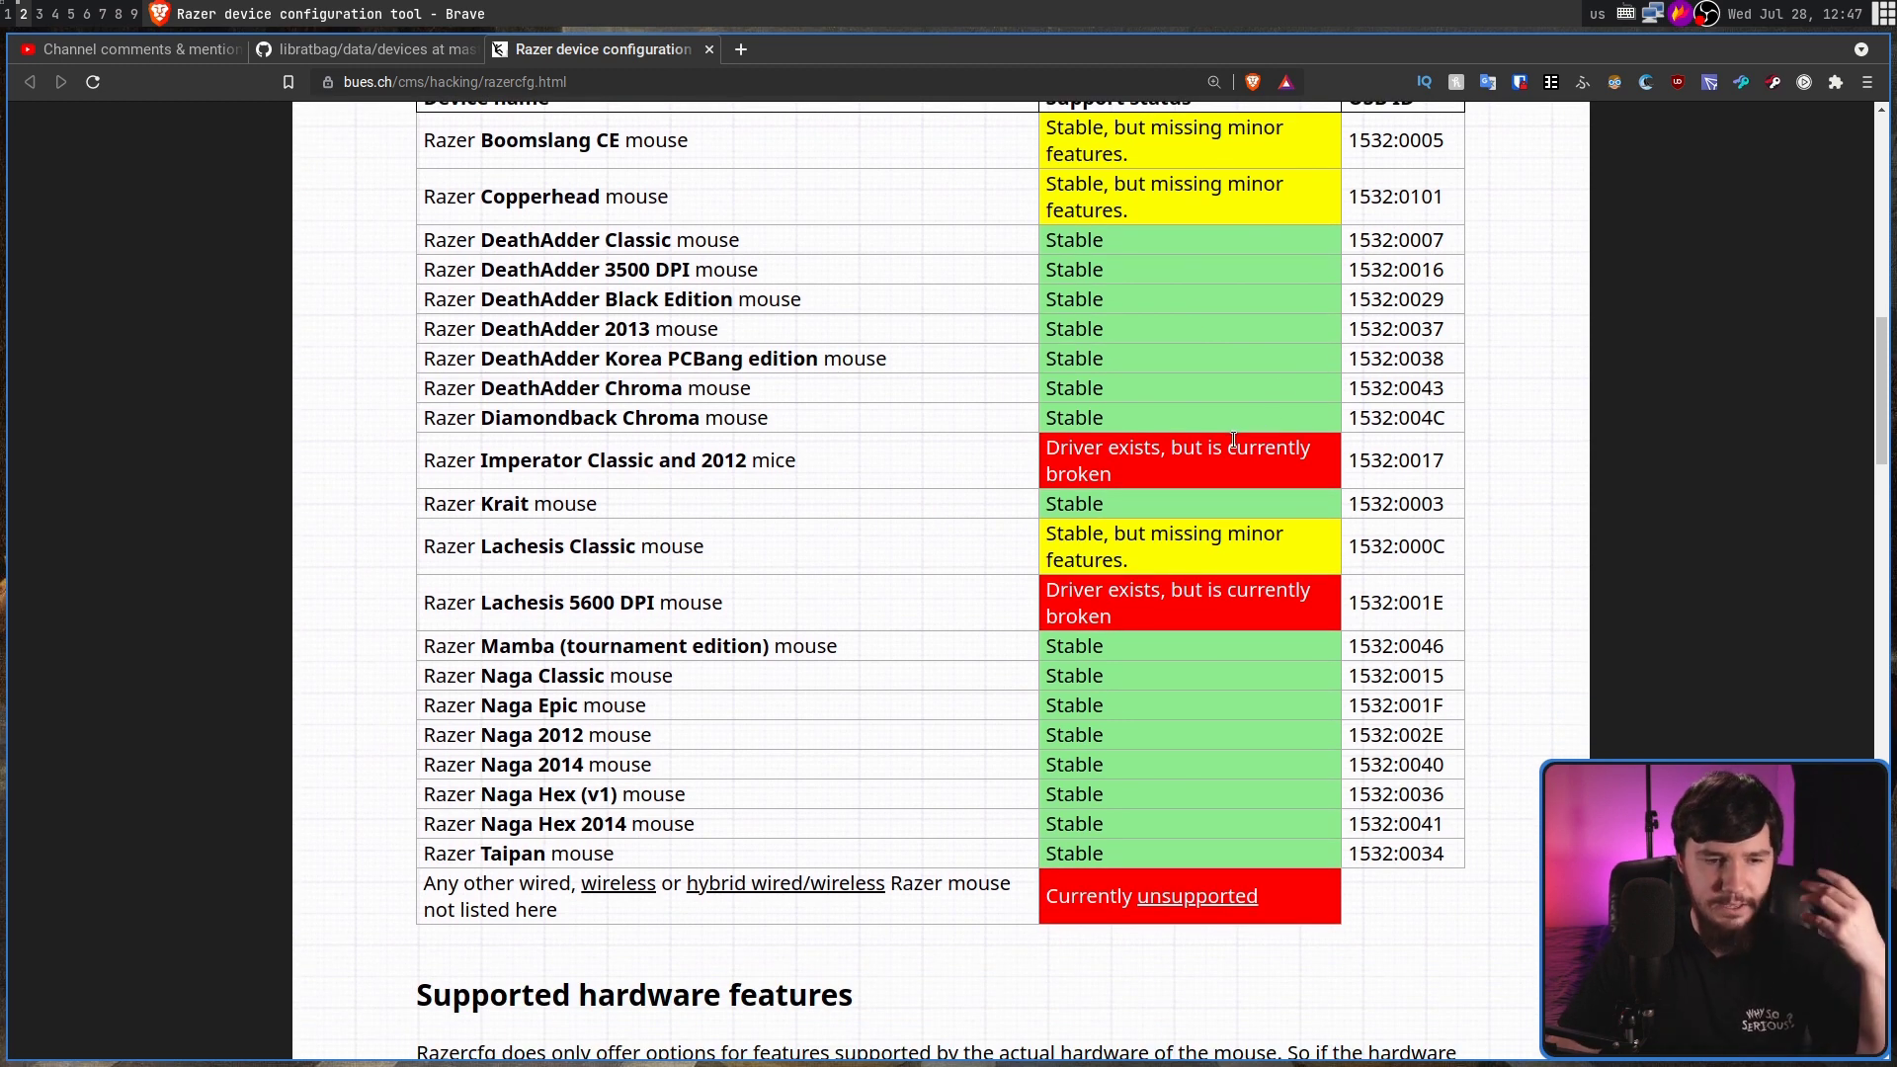
{"action": "scroll", "coordinate": [989, 392], "scroll_direction": "up", "scroll_amount": 1}
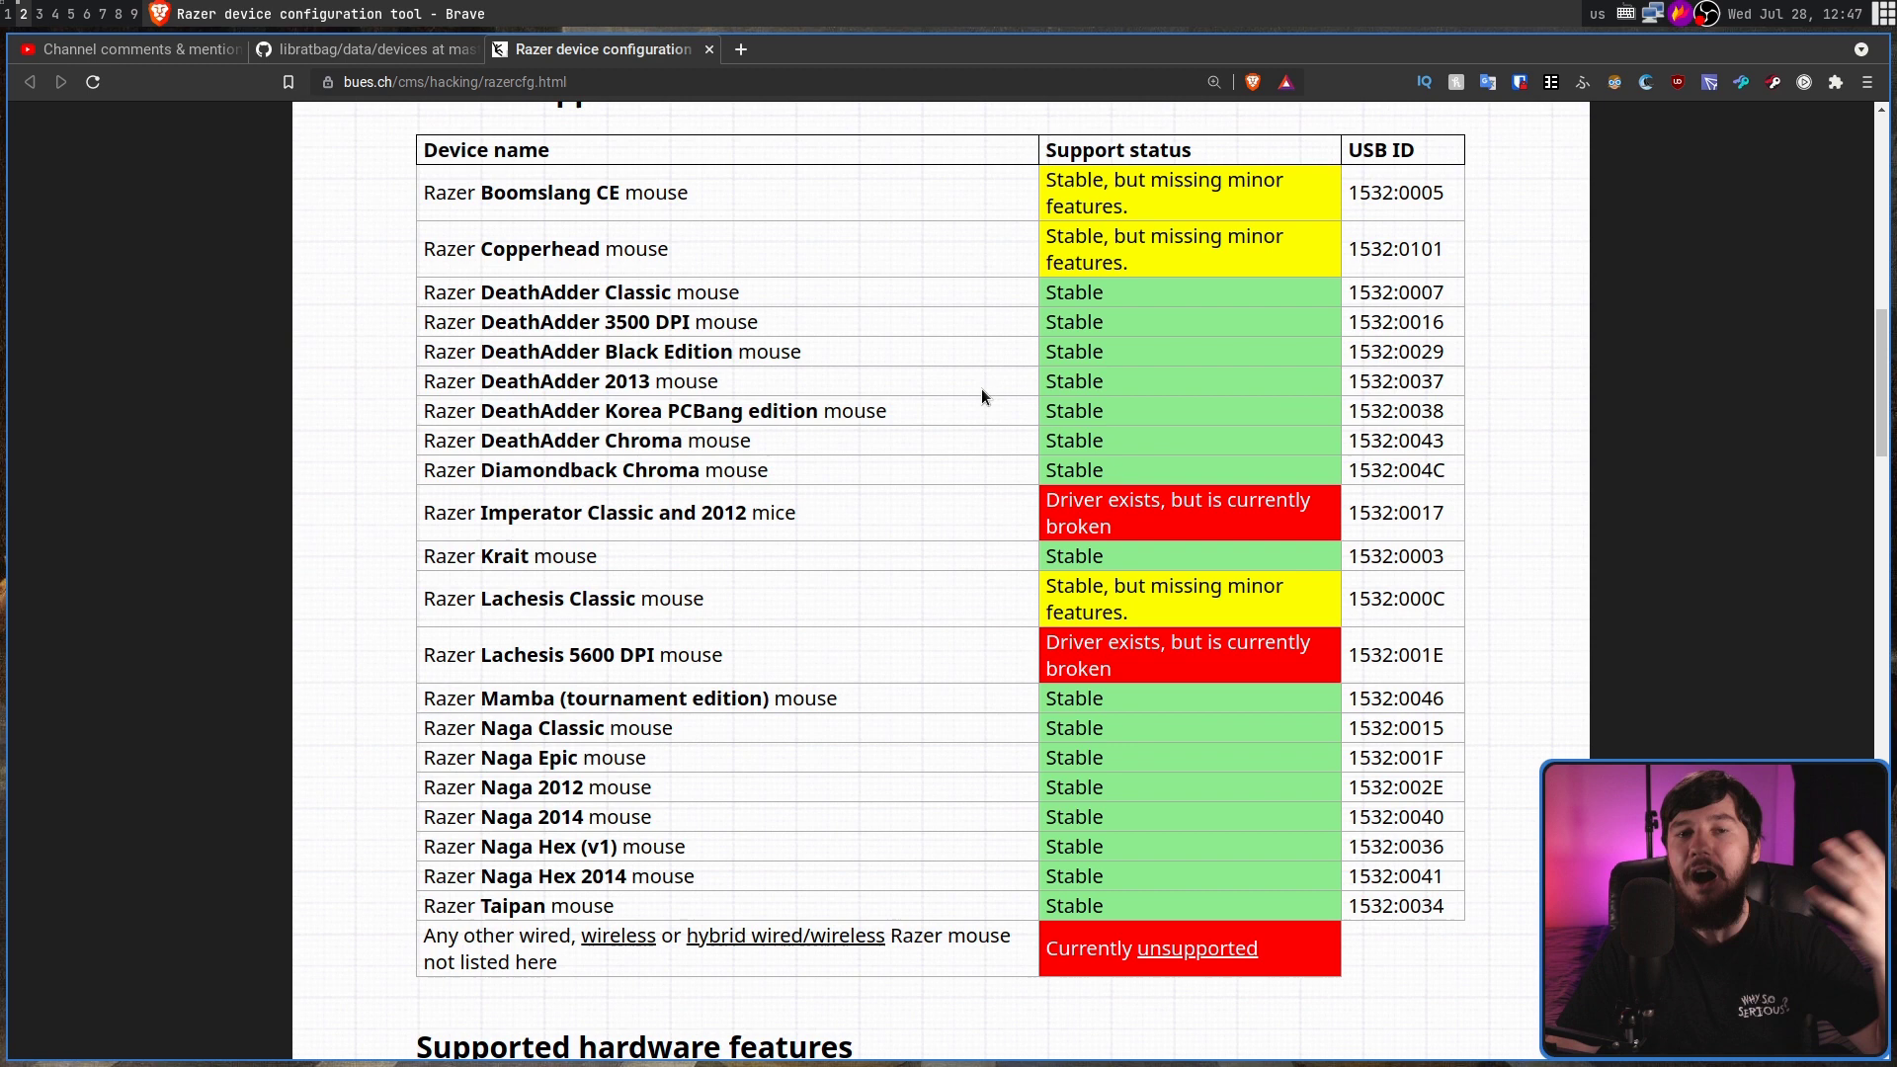
{"action": "scroll", "coordinate": [969, 383], "scroll_direction": "down", "scroll_amount": 10}
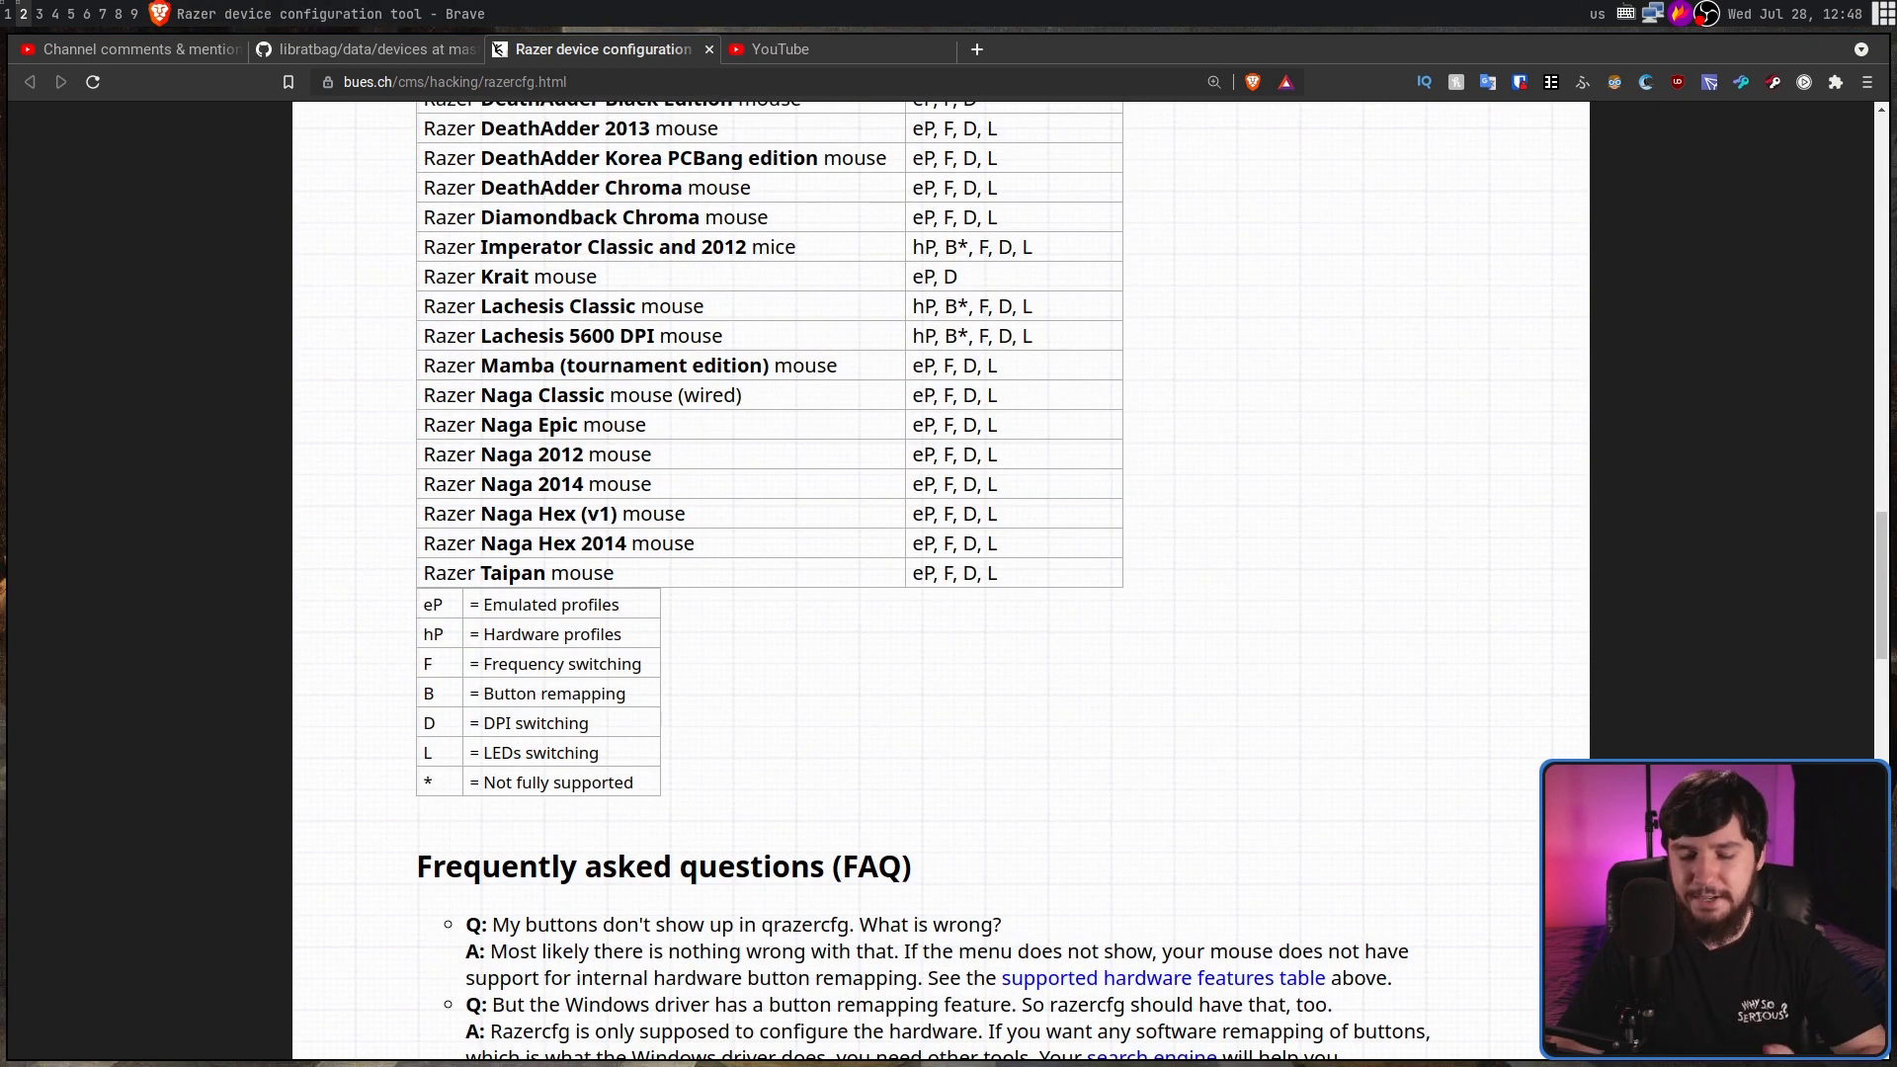